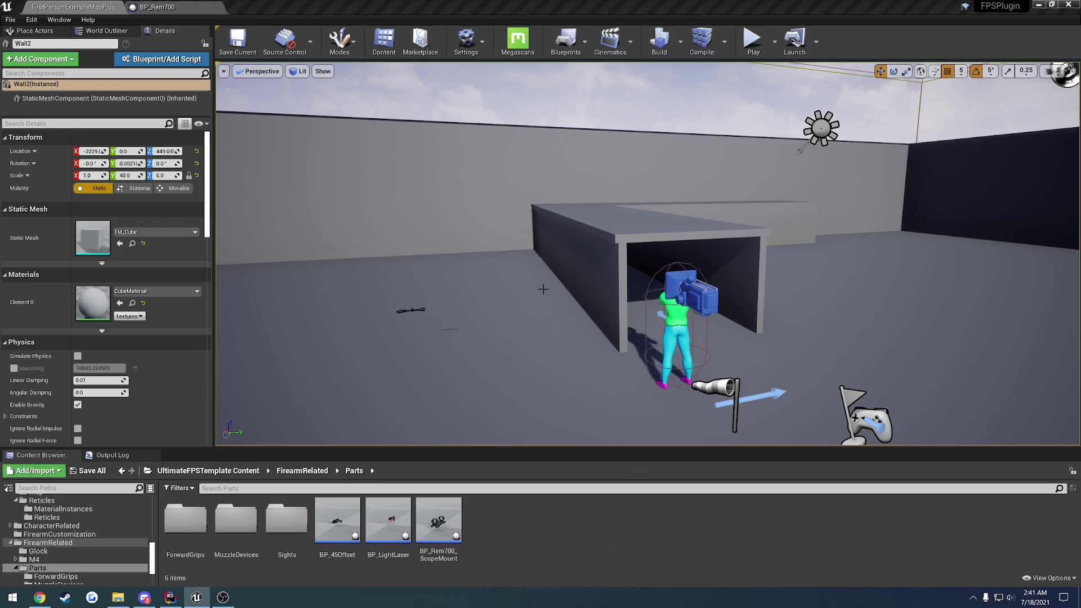
Step: Close the BP_Rem700 blueprint editor and return to the level
mouse_move(543, 289)
right_mouse_down()
mouse_move(532, 294)
mouse_move(551, 291)
right_mouse_up()
key("a")
key("w")
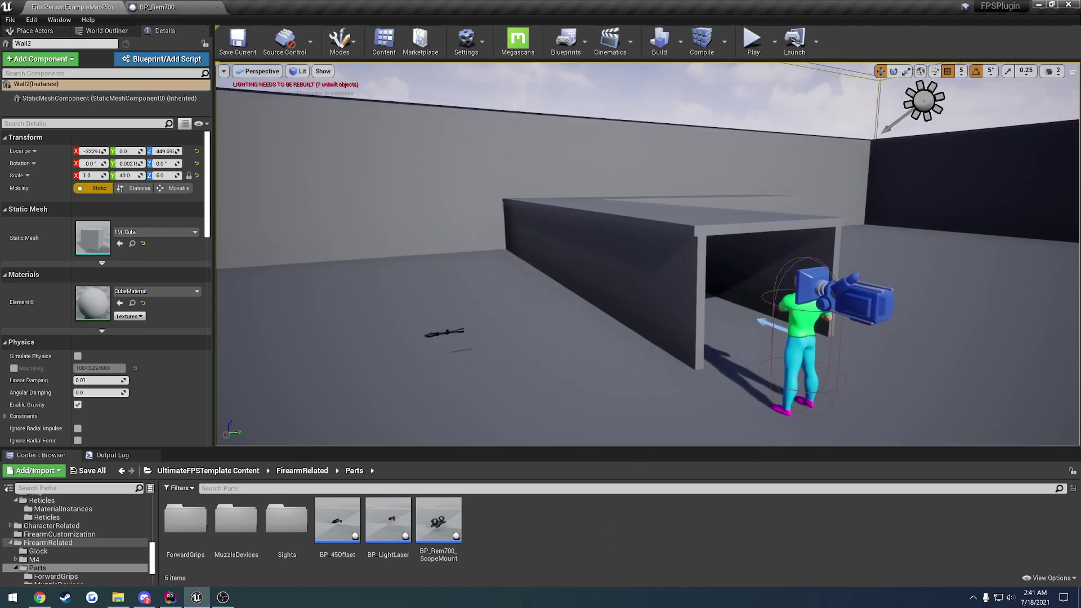
right_click_drag(487, 289, 541, 288)
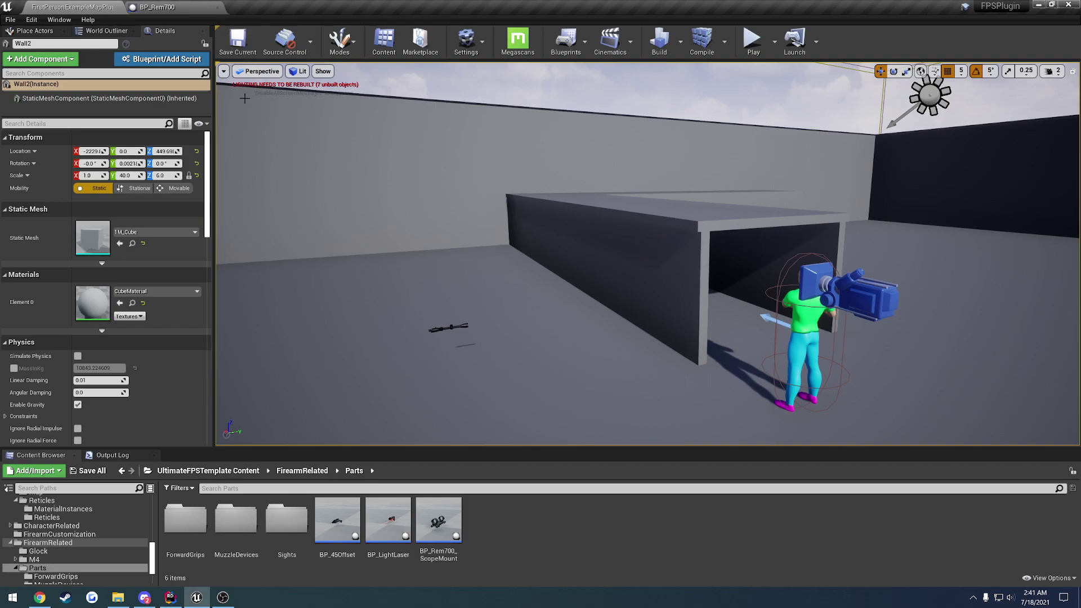
left_click(169, 6)
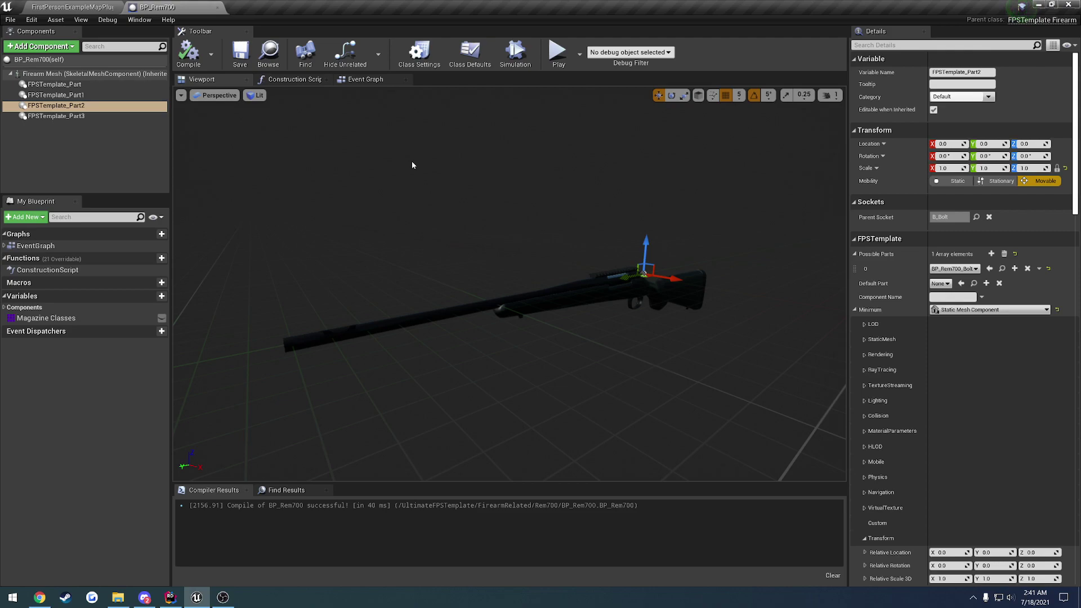
left_click(217, 7)
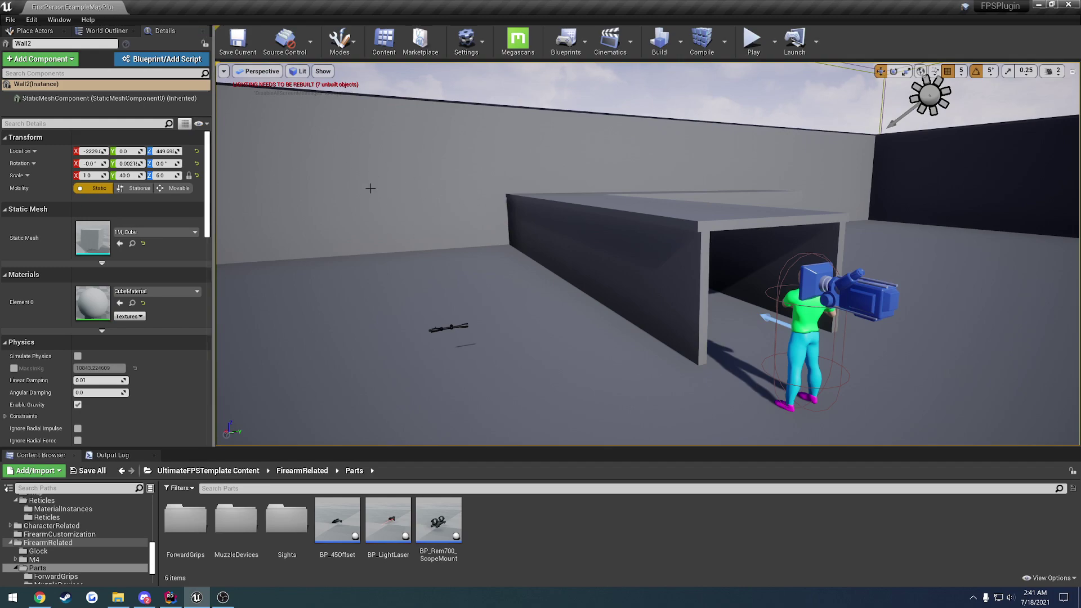
Step: Examine the scope and reflex sight in the level from behind, looking straight through the eyepiece at the reticle
right_click_drag(369, 188, 332, 197)
left_click_drag(402, 124, 405, 157)
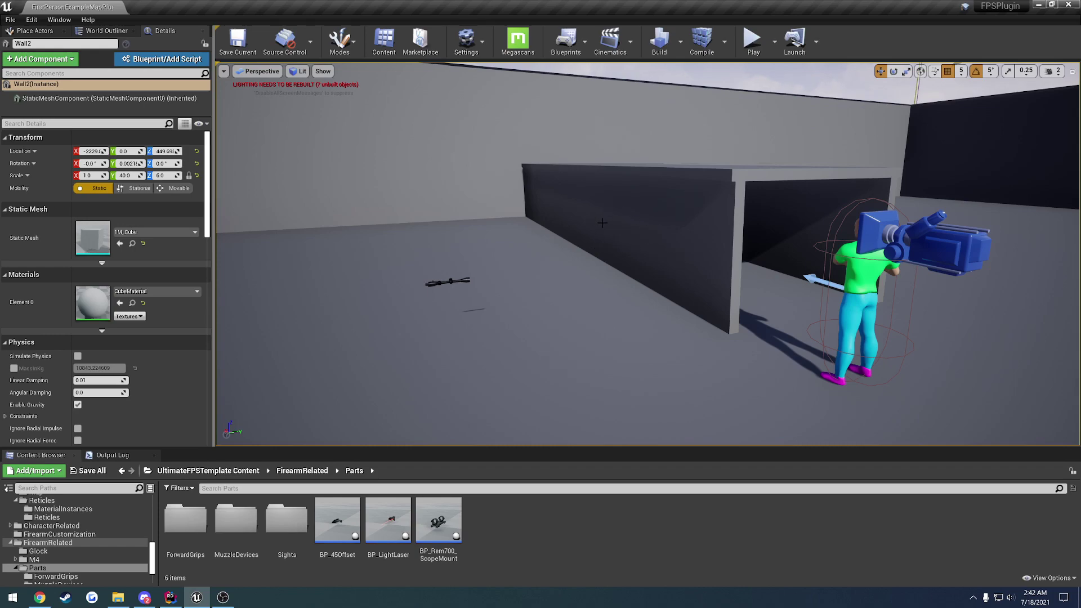
right_click_drag(681, 214, 741, 227)
right_click_drag(642, 217, 640, 249)
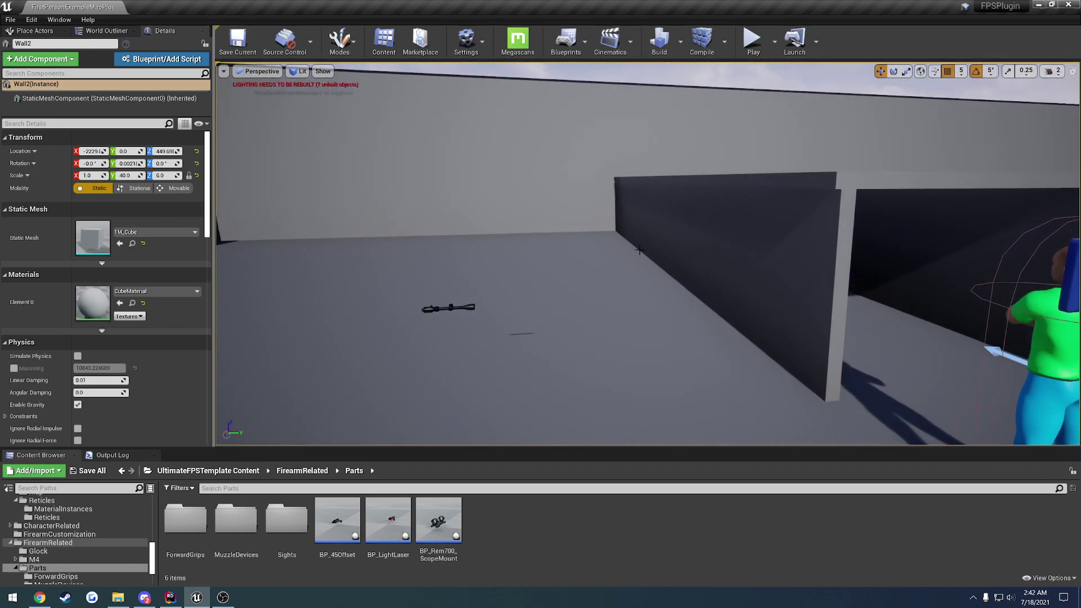
right_click_drag(519, 272, 538, 301)
right_click_drag(586, 257, 540, 287)
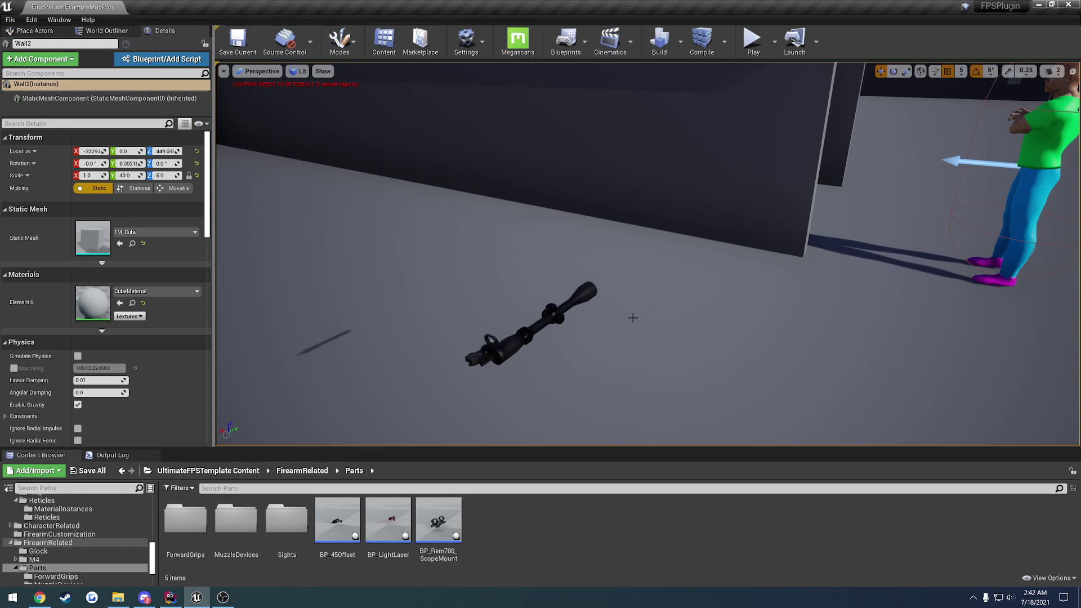
key("a")
right_click_drag(610, 312, 699, 261)
key("d")
key("q")
right_click_drag(615, 272, 602, 280)
key("w")
key("e")
key("q")
key("s")
key("w")
key("s")
key("w")
key("s")
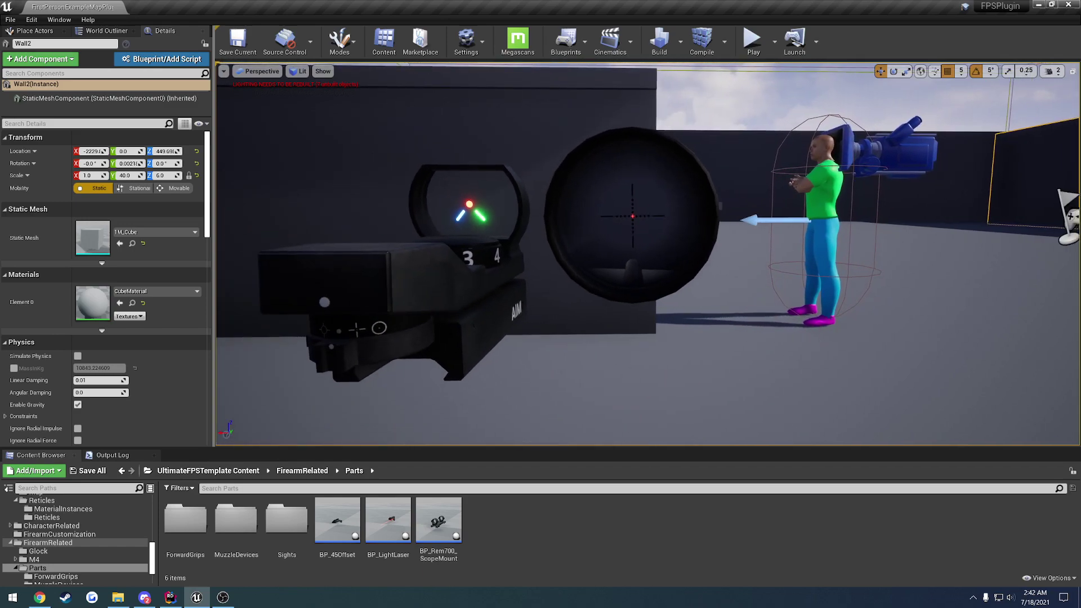
Step: Select the 30mmScope in the level and open the MI_Magnified_MildotCenterIlluminated material instance from Assets > Reticles > MaterialInstances
left_click(620, 211)
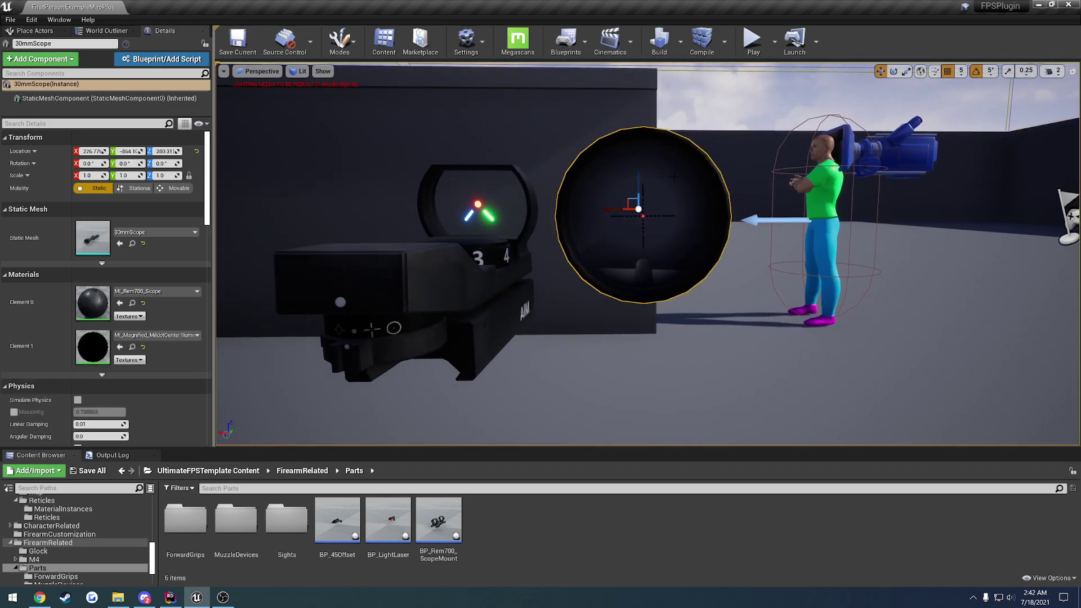
left_click(208, 471)
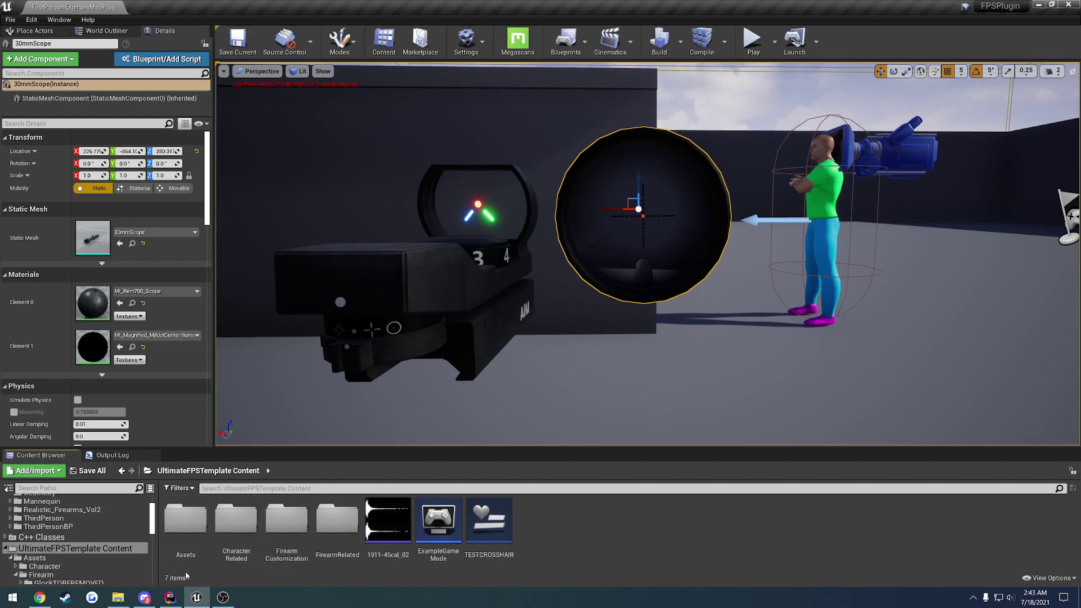
double_click(189, 533)
double_click(337, 518)
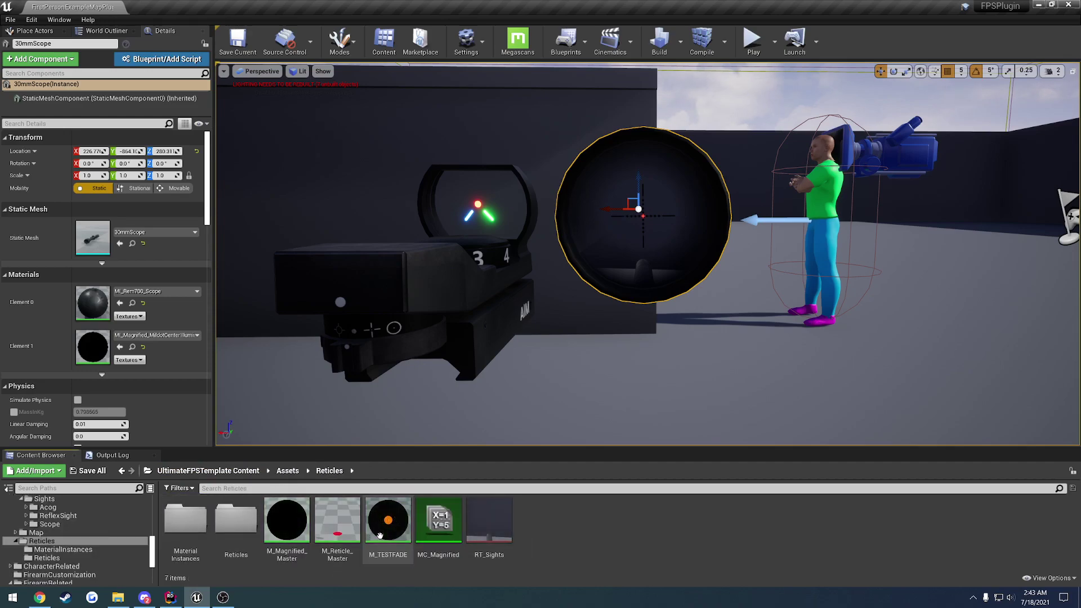
double_click(185, 541)
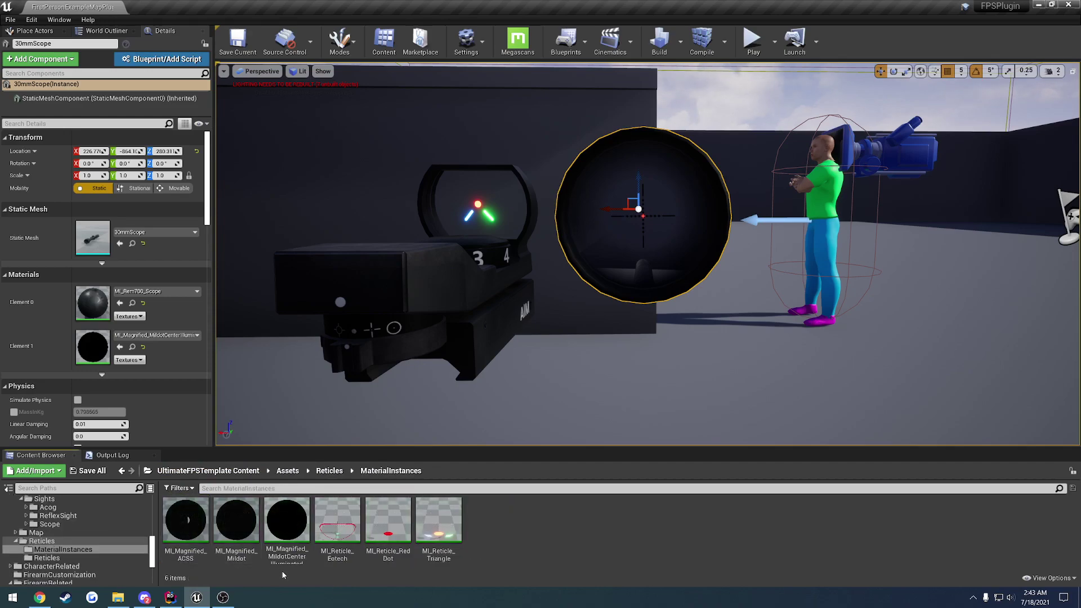
double_click(302, 522)
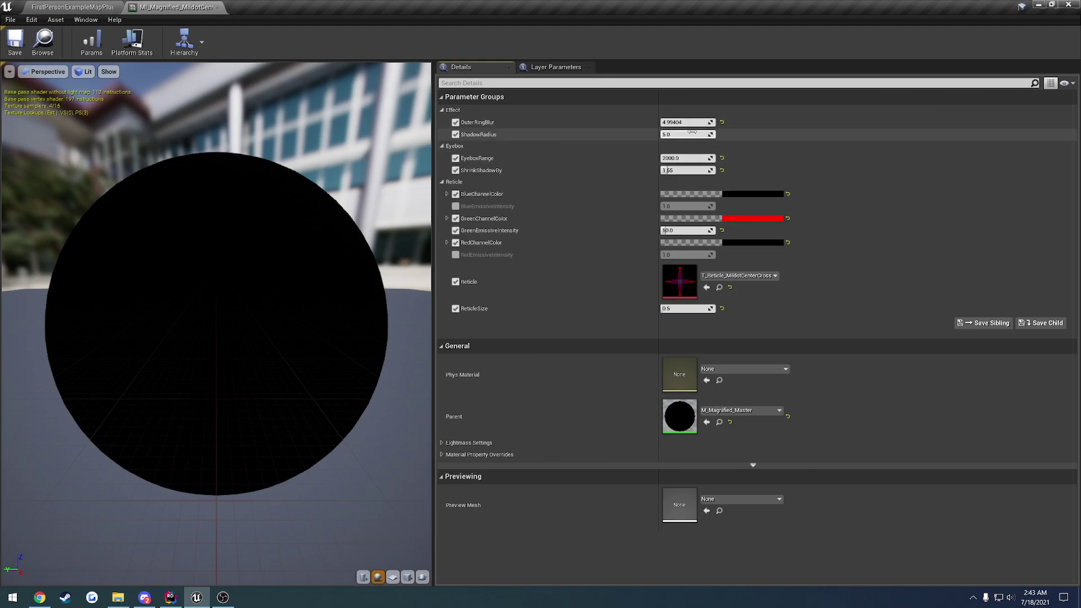
Step: Reset OuterRingBlur to its default of 1.0 and check the scope's edge in the level
left_click(722, 122)
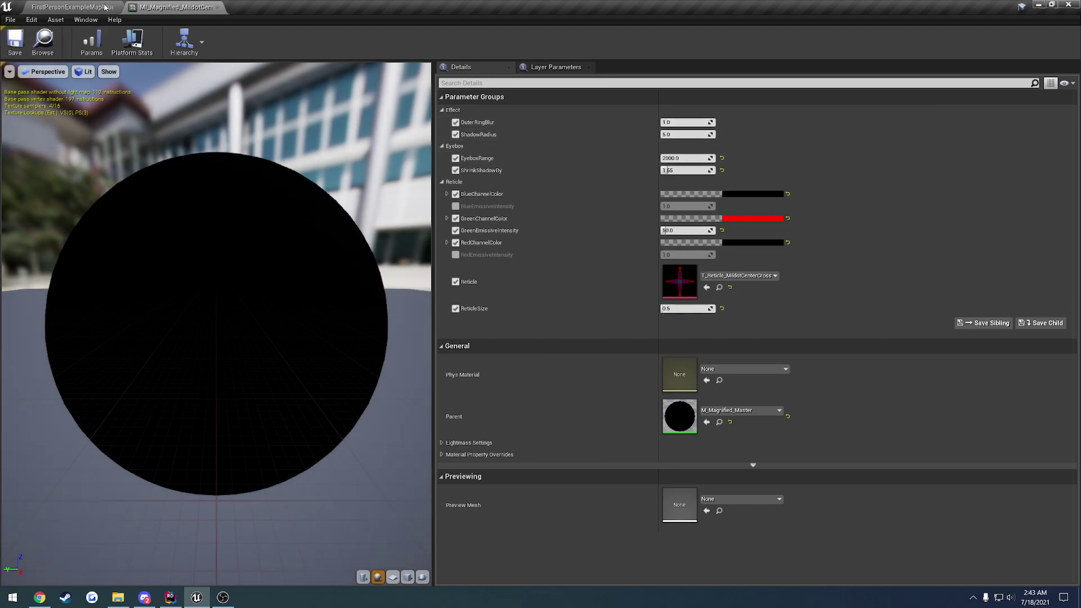
left_click(77, 6)
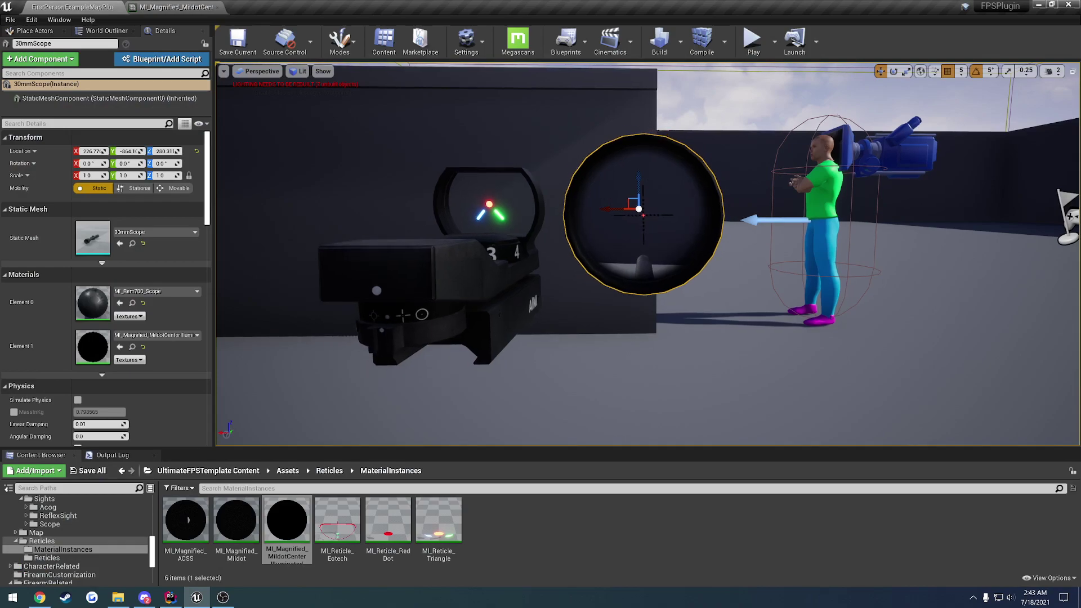
middle_click_drag(643, 253, 630, 272)
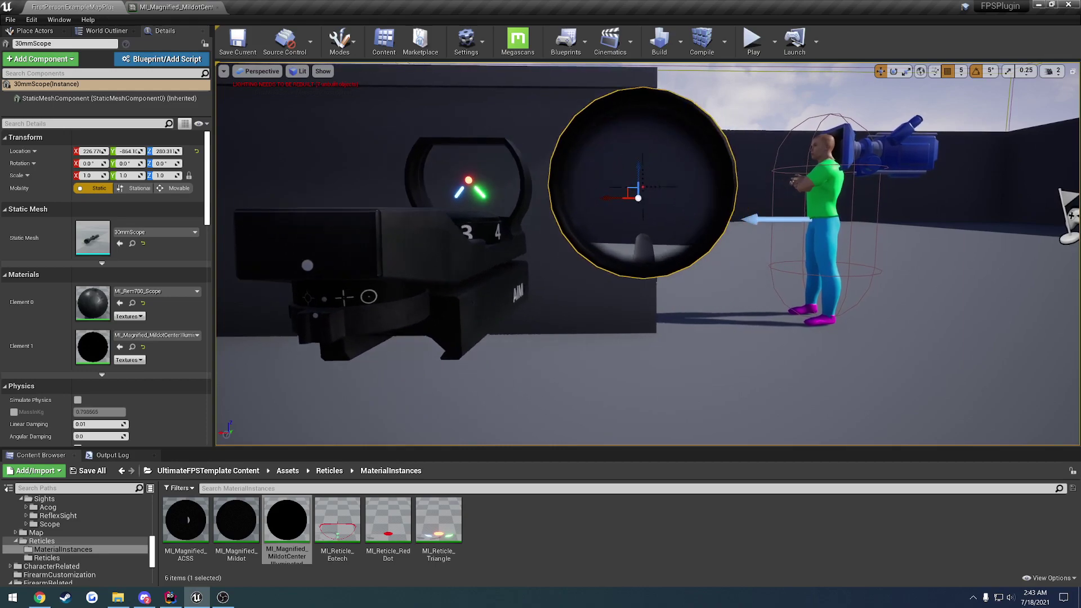
right_click_drag(654, 252, 645, 244)
key("s")
key("w")
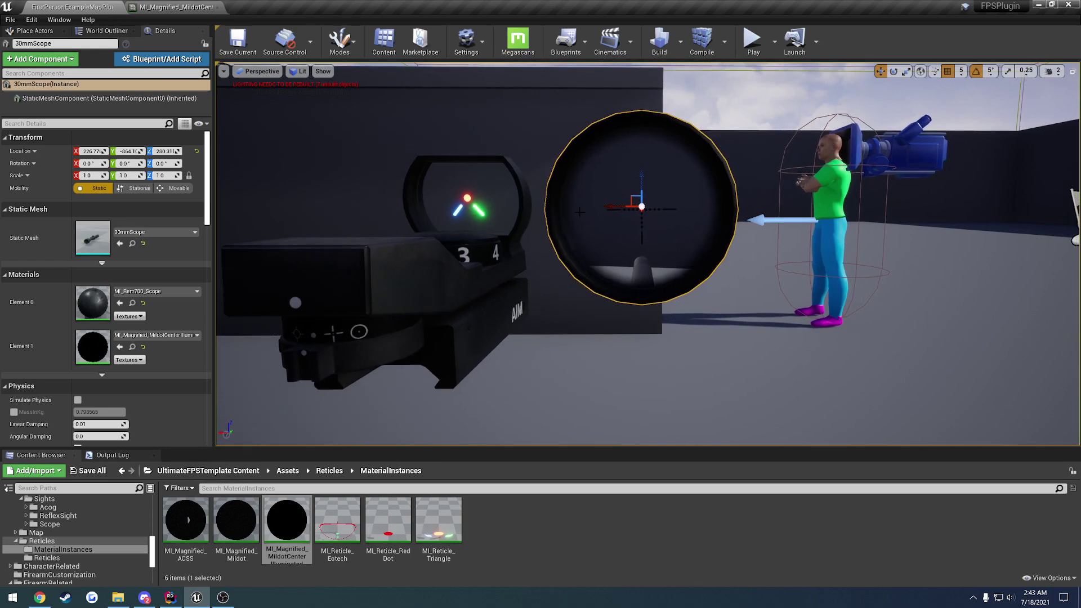
Step: Detach the material instance editor into a floating window beside the scope view and widen its parameter name column
left_click_drag(169, 7, 281, 1)
left_click_drag(375, 18, 296, 16)
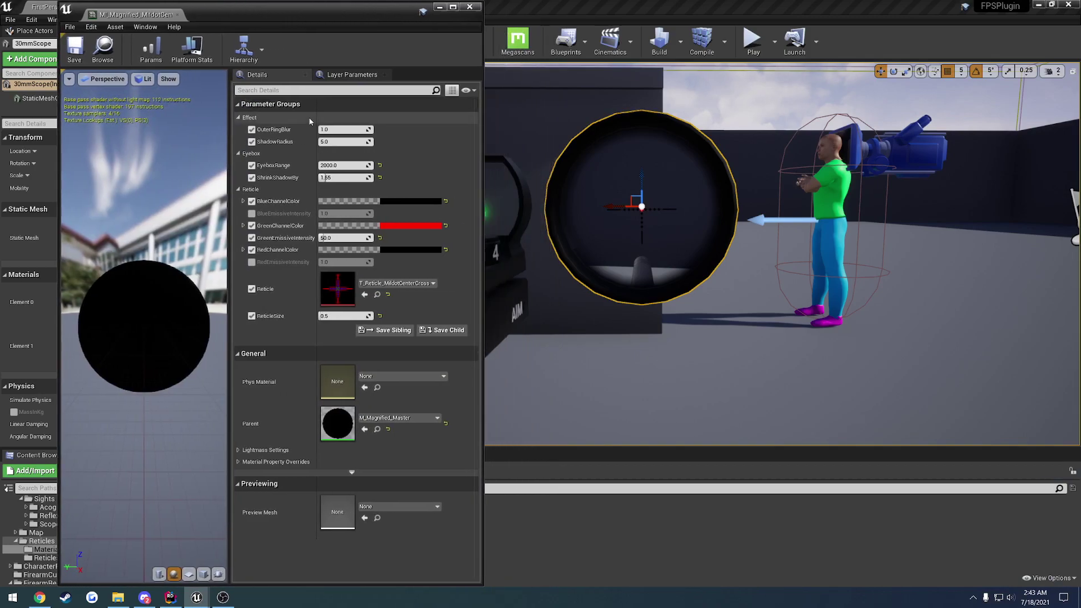
left_click_drag(317, 103, 329, 103)
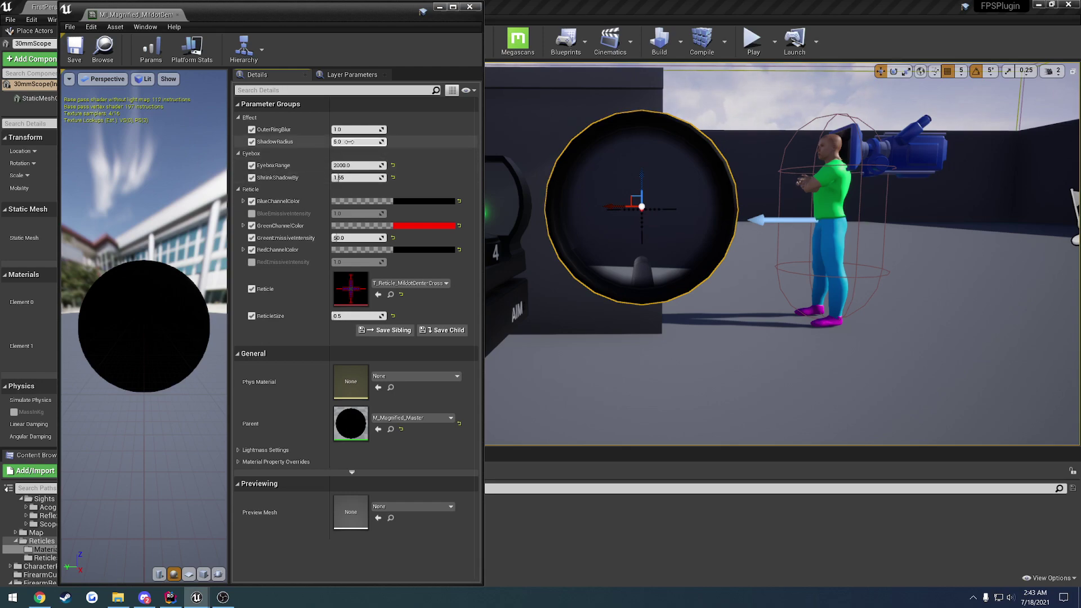
Step: Try a ShadowRadius of about 1.55 on the scope material, check its effect, and restore the default
left_click_drag(356, 141, 341, 142)
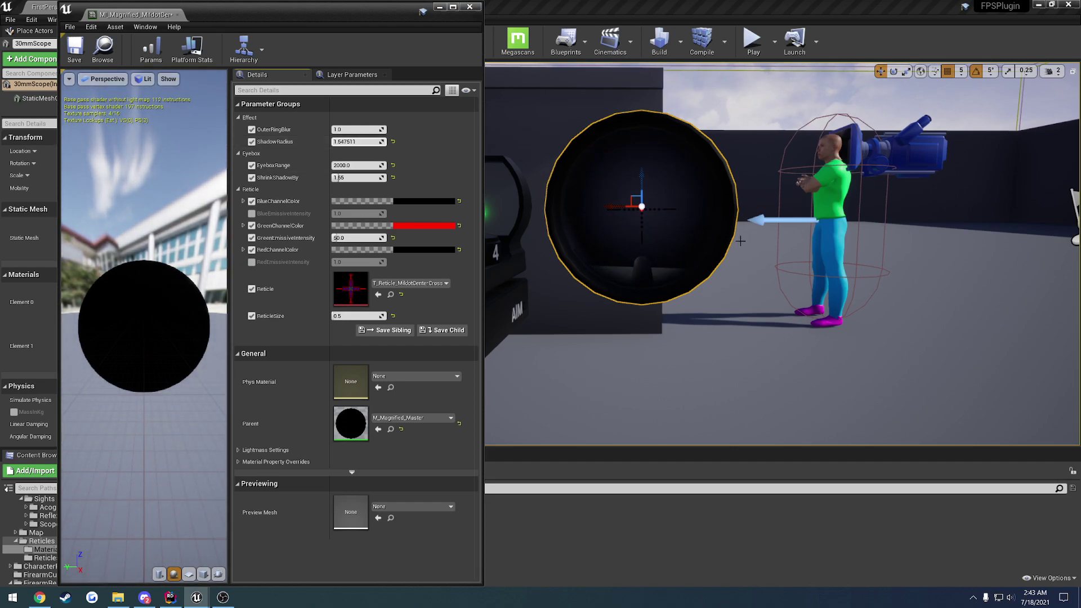
left_click_drag(597, 338, 603, 312)
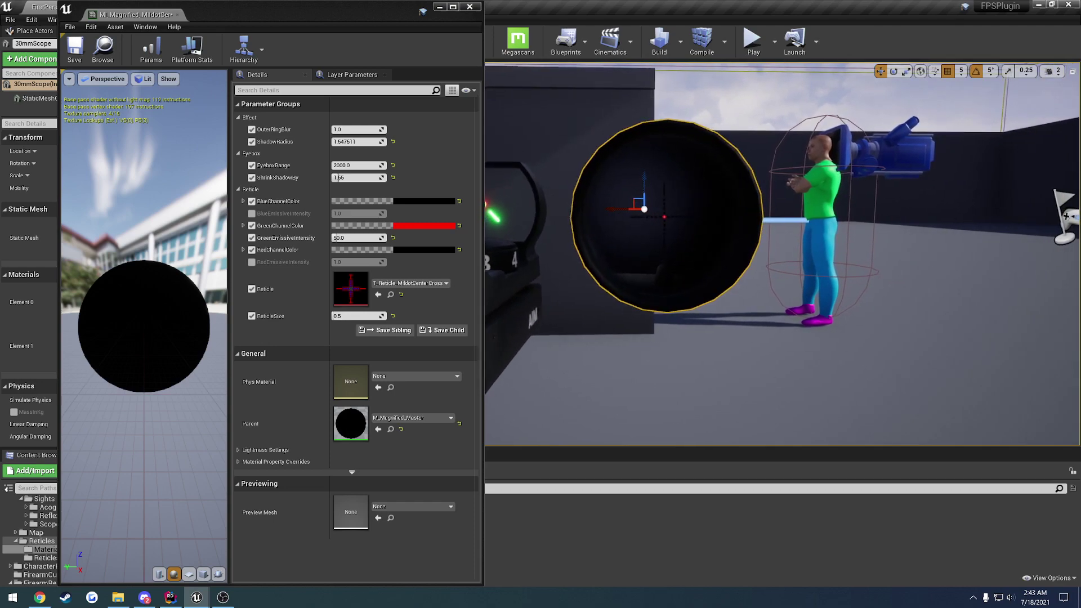
left_click(393, 141)
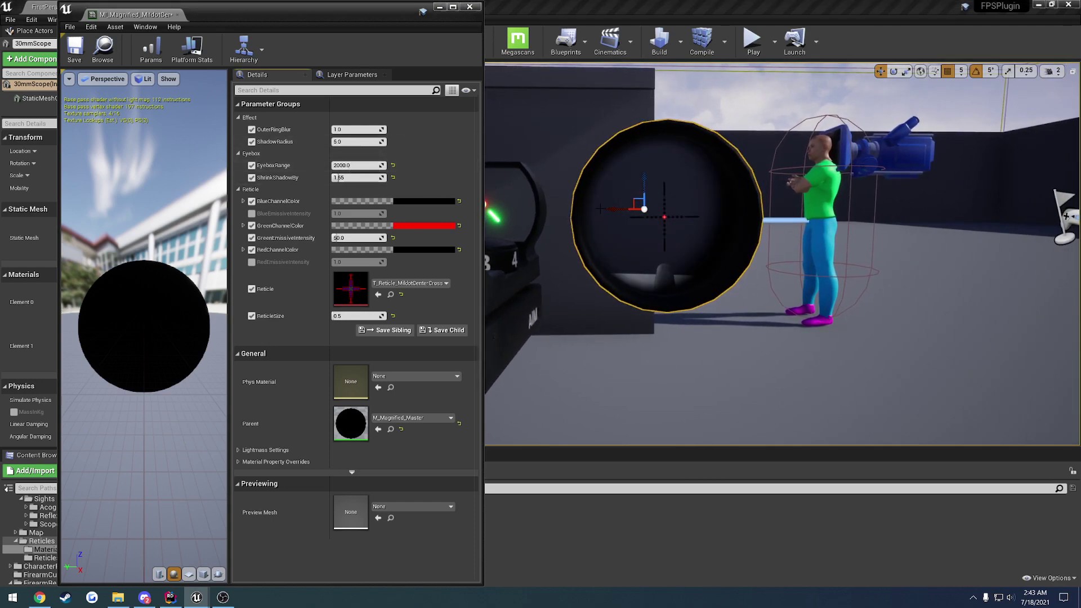
Step: Try out the EyeboxRange from farther behind the scope and reset it to its default of -2000.0
right_click_drag(620, 337, 603, 339)
key("d")
key("s")
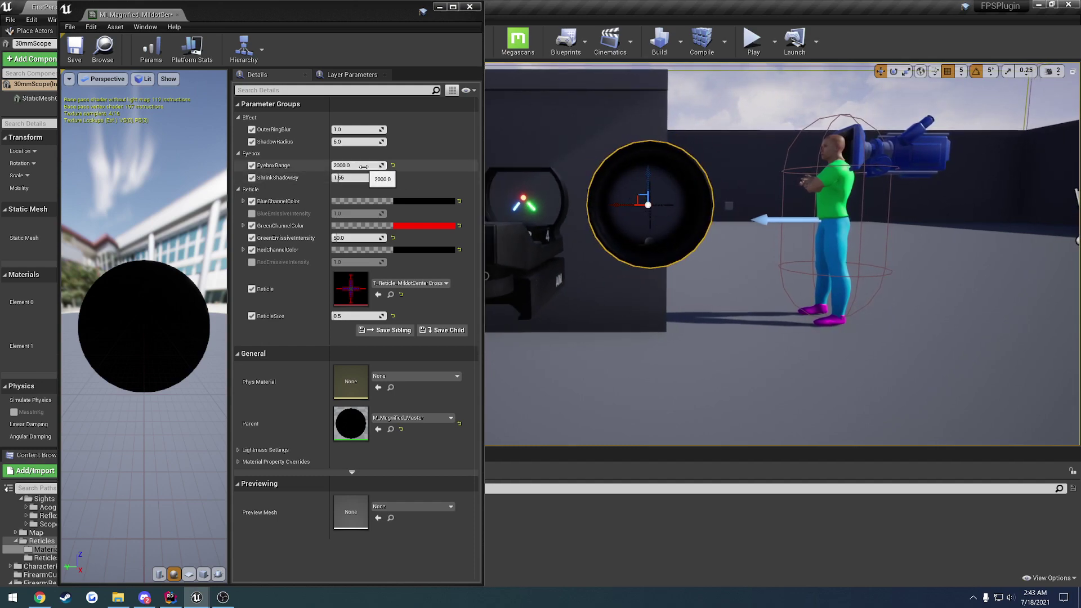
left_click_drag(358, 165, 389, 165)
left_click(392, 165)
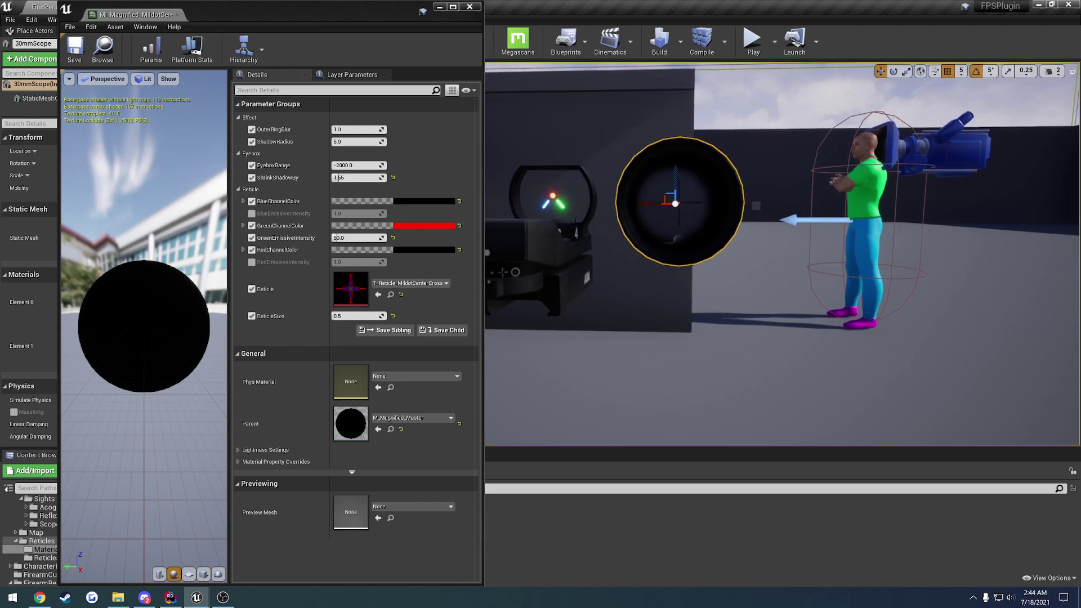
Step: Set ShrinkShadowBy to 1.5 while checking the scope shadow from different distances, and close the material instance editor
left_click_drag(362, 178, 333, 178)
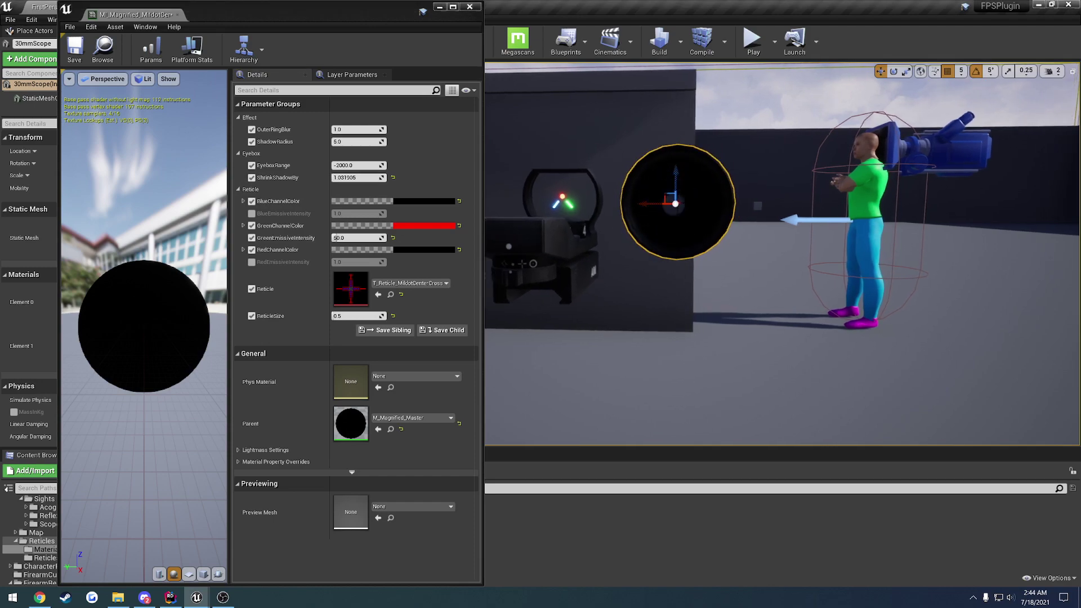
key("w")
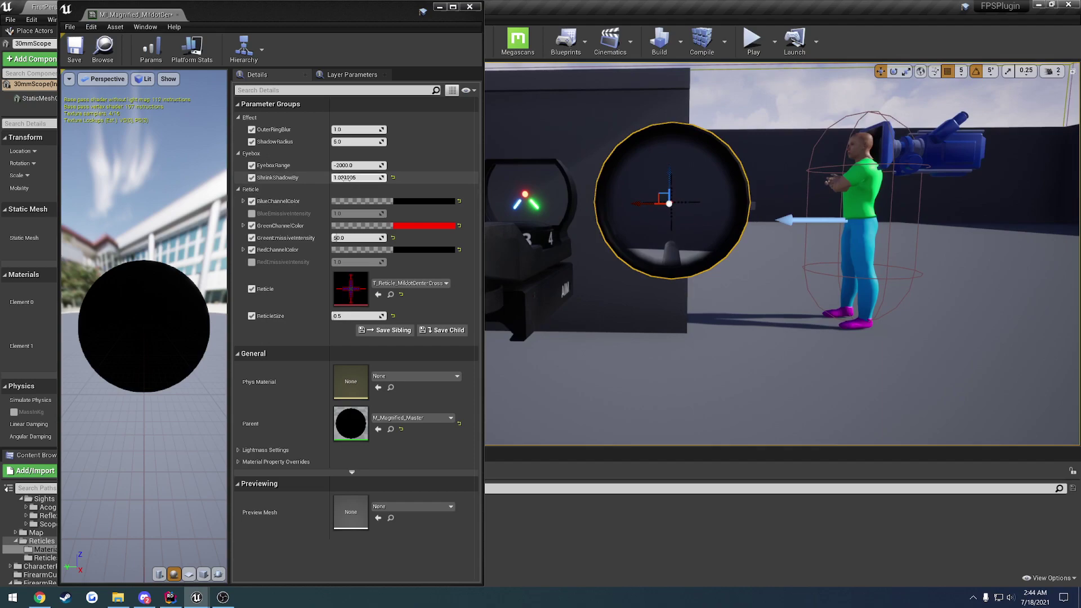
left_click(389, 178)
type("1.0")
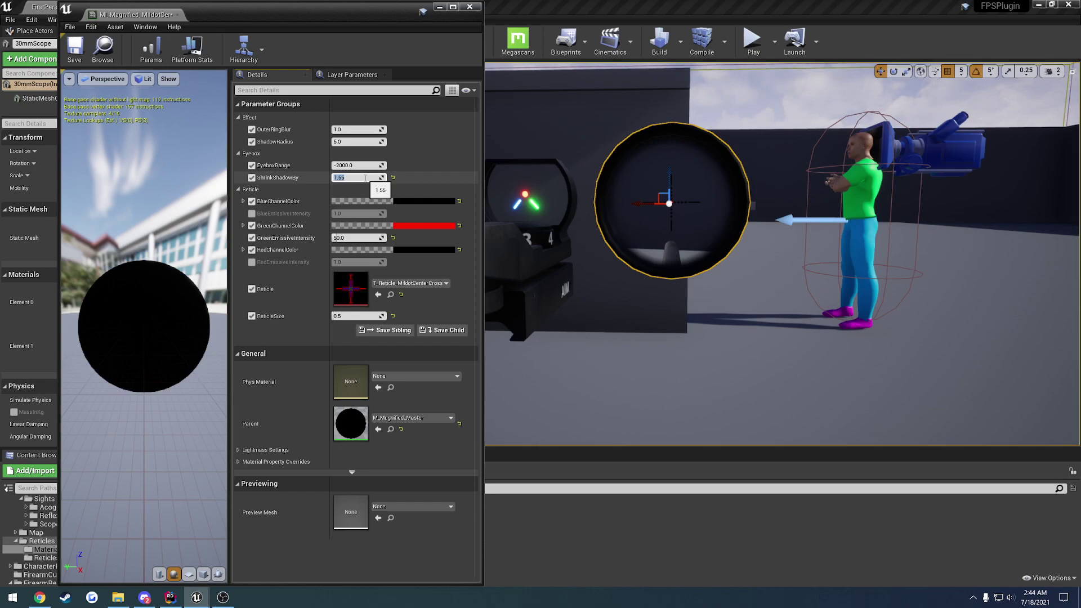
right_click_drag(636, 225, 624, 226)
key("w")
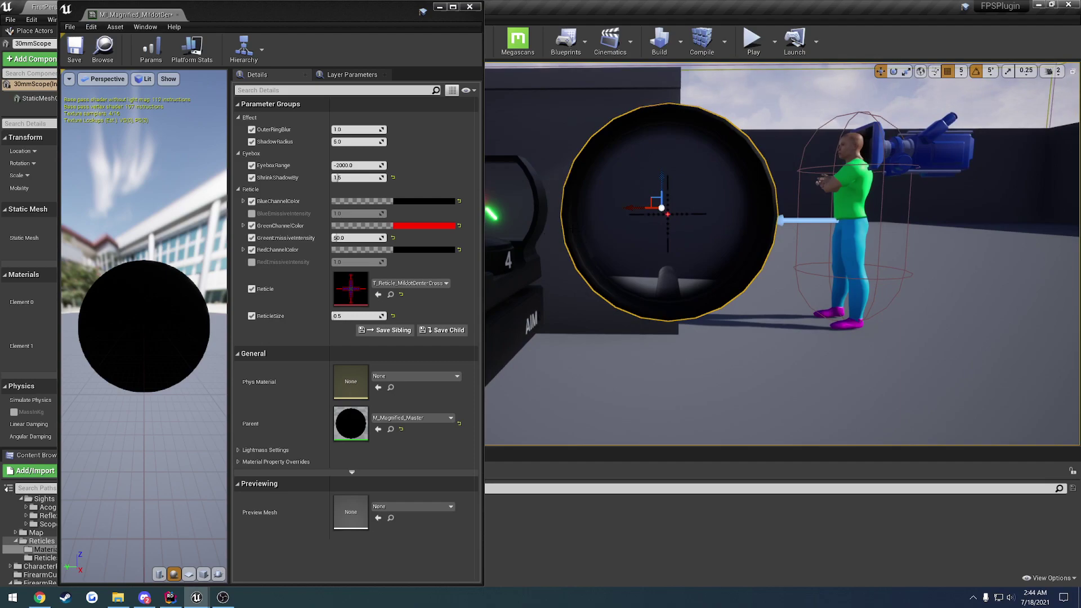
left_click(176, 16)
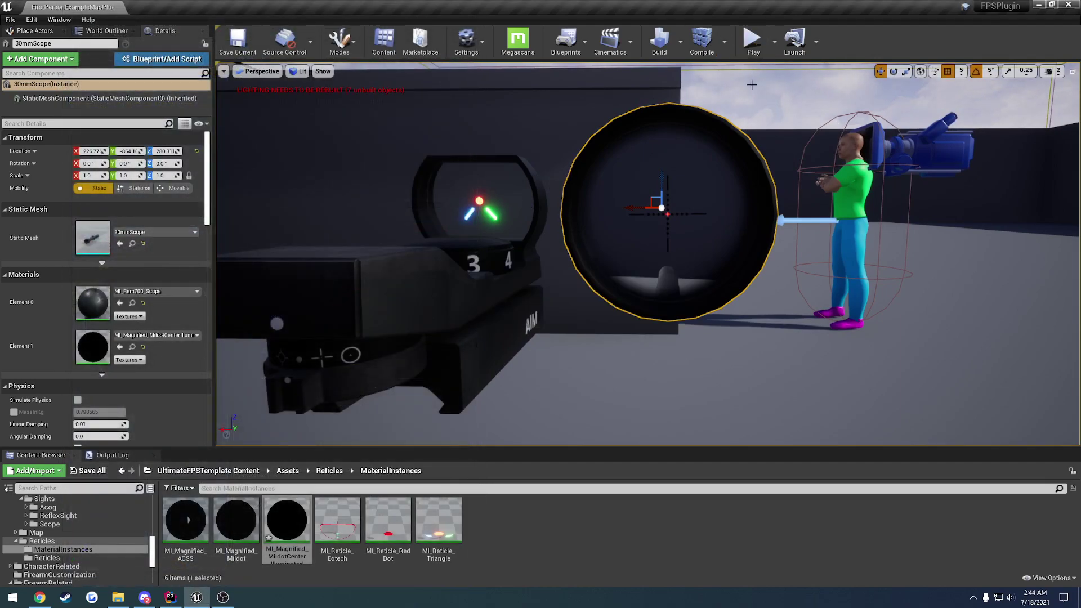
Step: Play the level in the editor and fit the rifle with its stock, barrel and top rail in the firearm customization
left_click(753, 39)
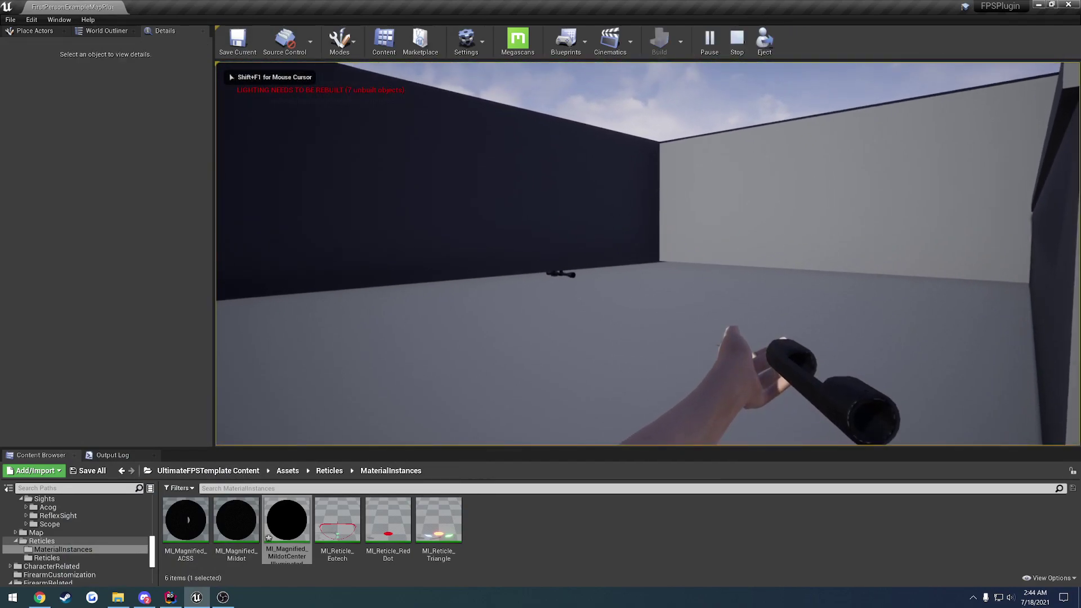
key("Tab")
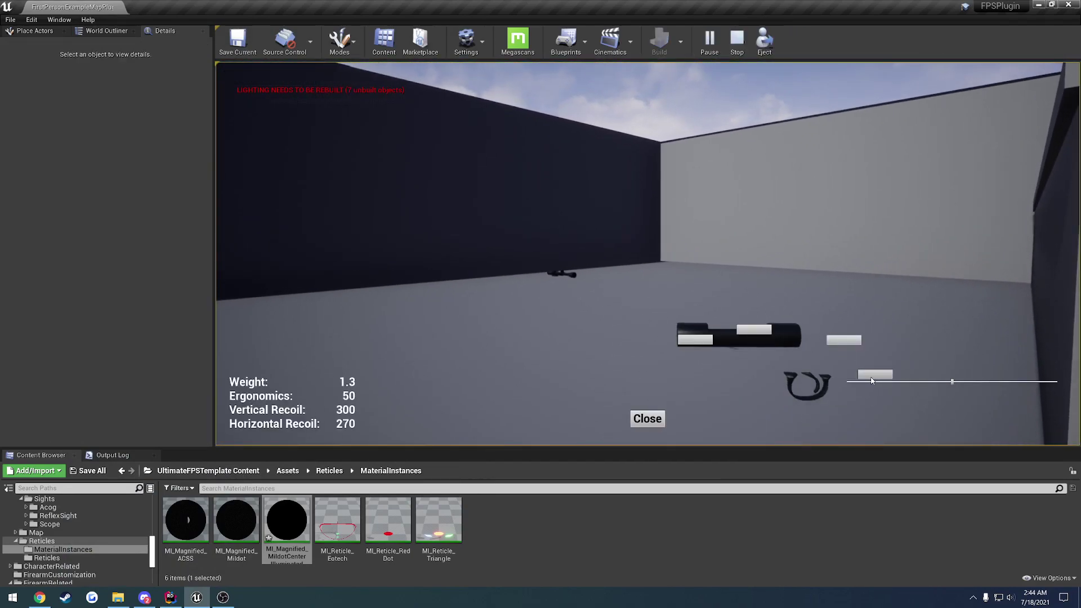
left_click(874, 376)
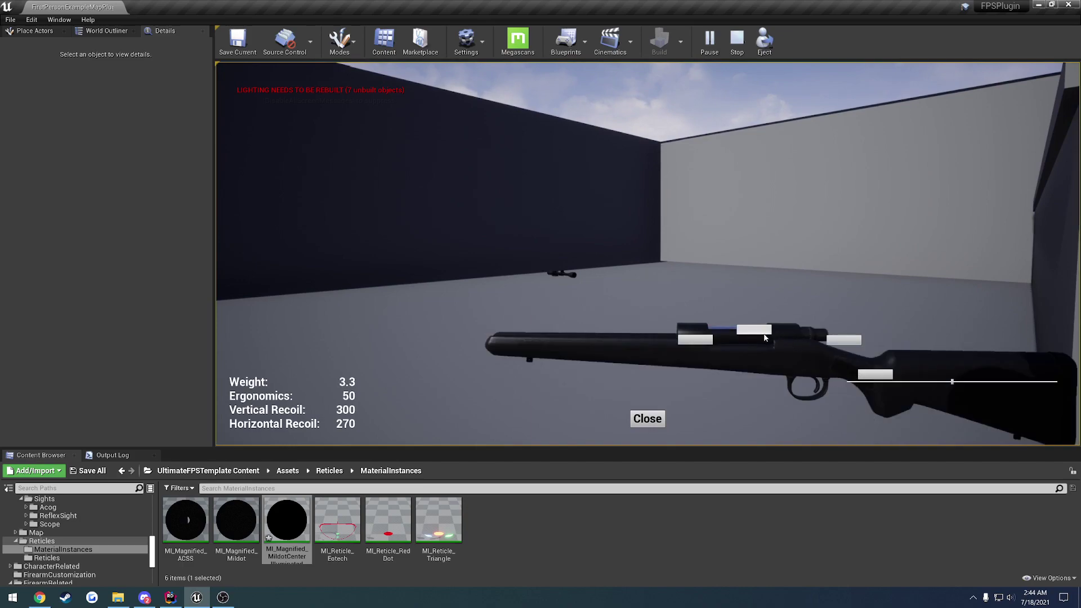
left_click(708, 376)
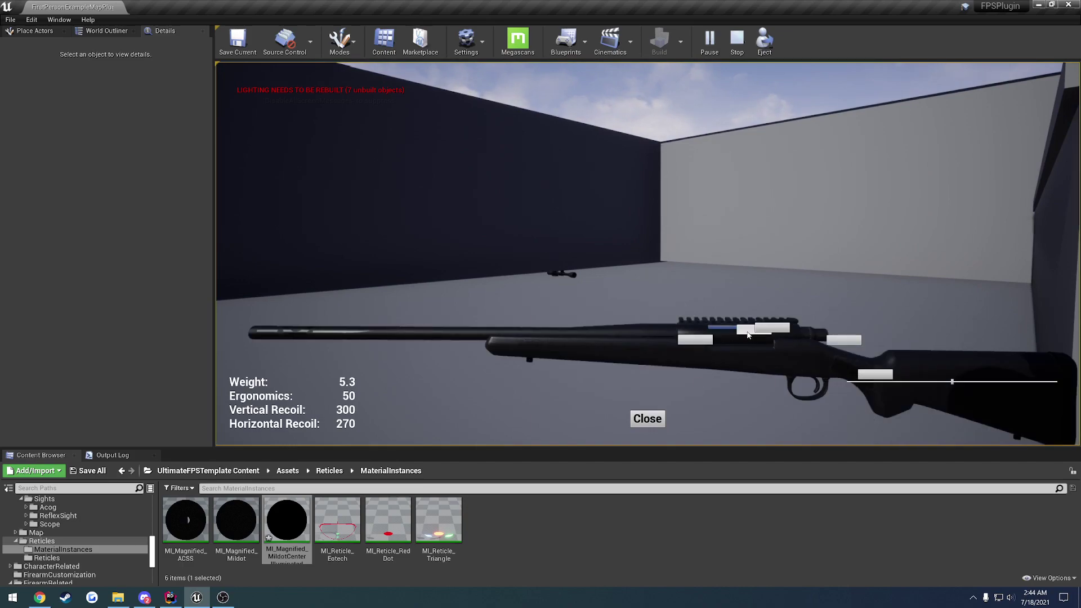
Step: Mount the scope rings and the scope on the rifle's rail, and aim through the scope outside the customization screen
left_click(774, 338)
left_click(780, 383)
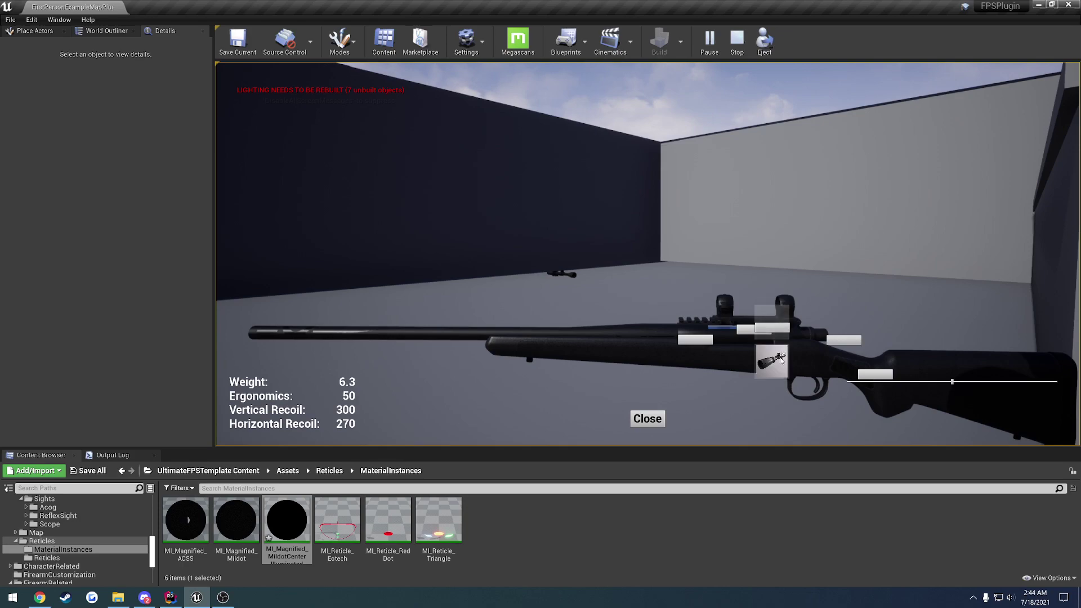
left_click(780, 360)
left_click(647, 418)
right_click(647, 418)
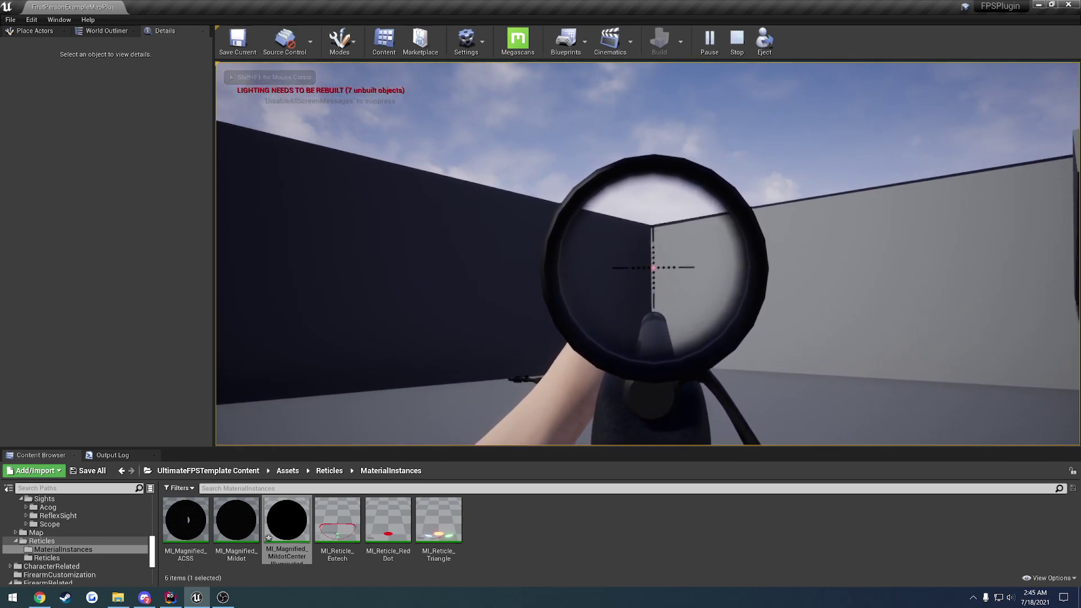
Step: Slide the mounted scope forward along the rail in the firearm customization and aim through it in full-screen view
key("t")
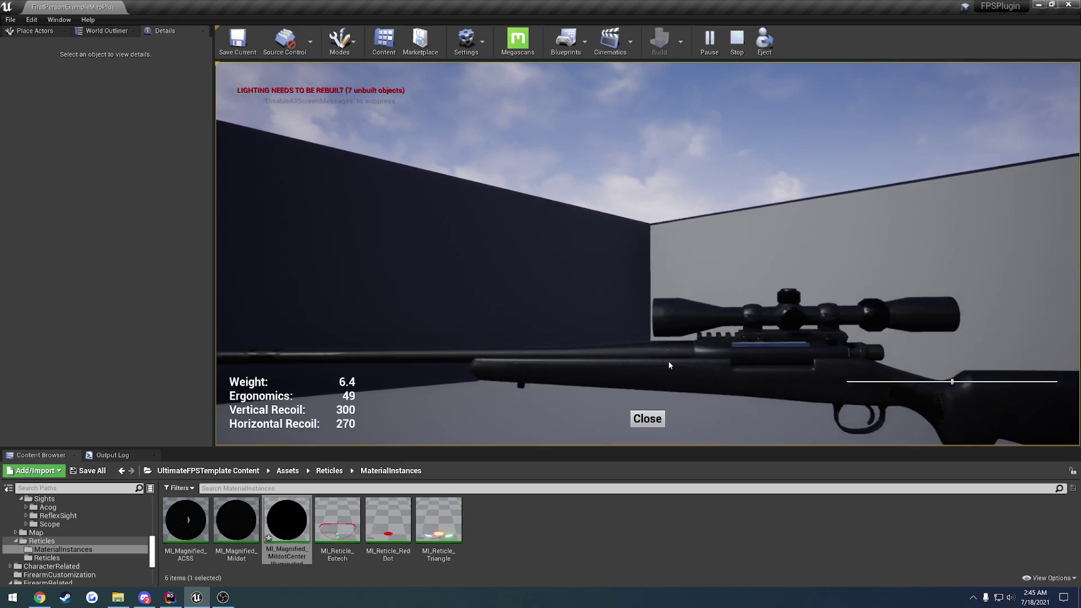
left_click(647, 418)
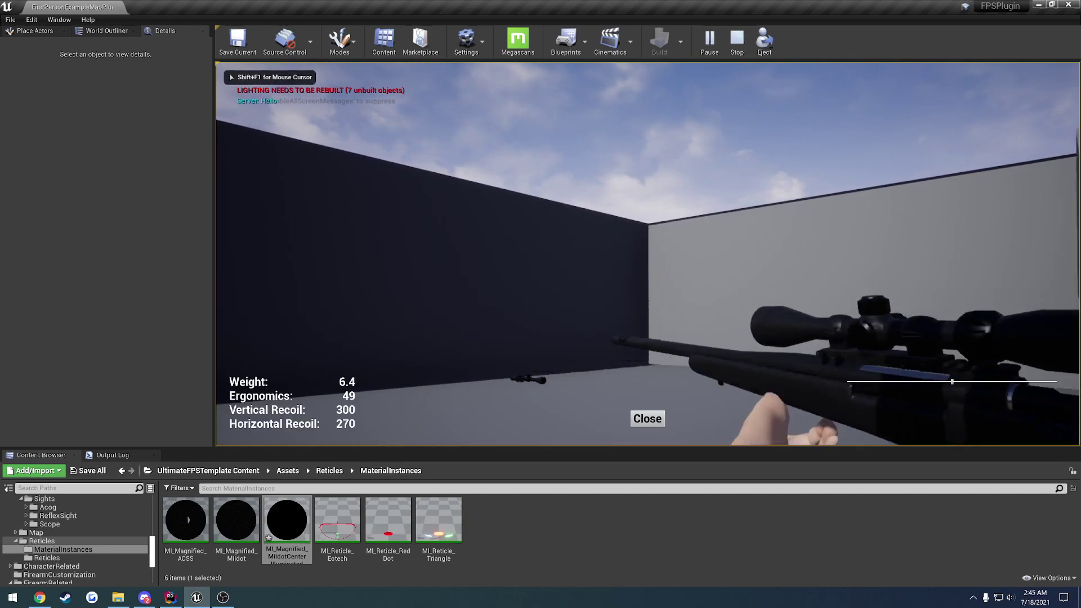
right_click(648, 254)
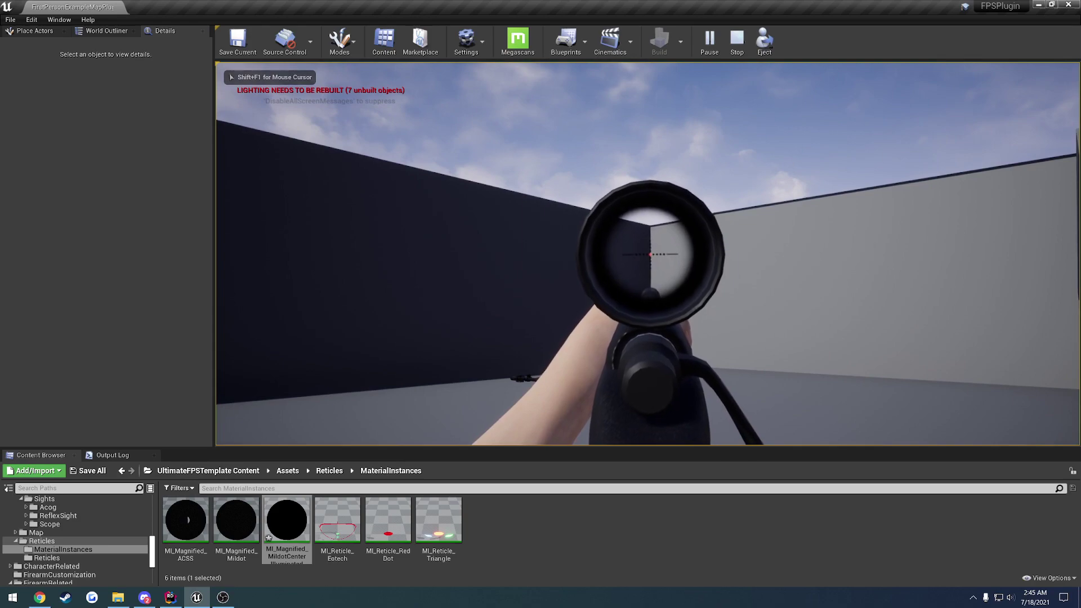
key("F11")
right_click(540, 294)
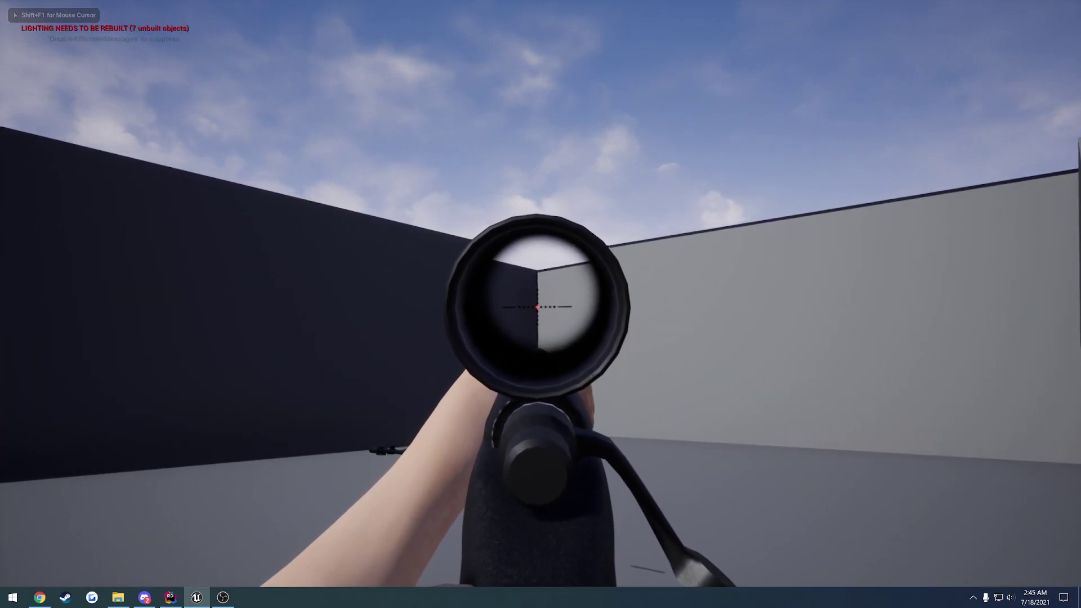
Step: Slide the scope back toward the eye in two stages in the firearm customization, aiming through it after each adjustment
key("c")
left_click_drag(594, 380, 633, 377)
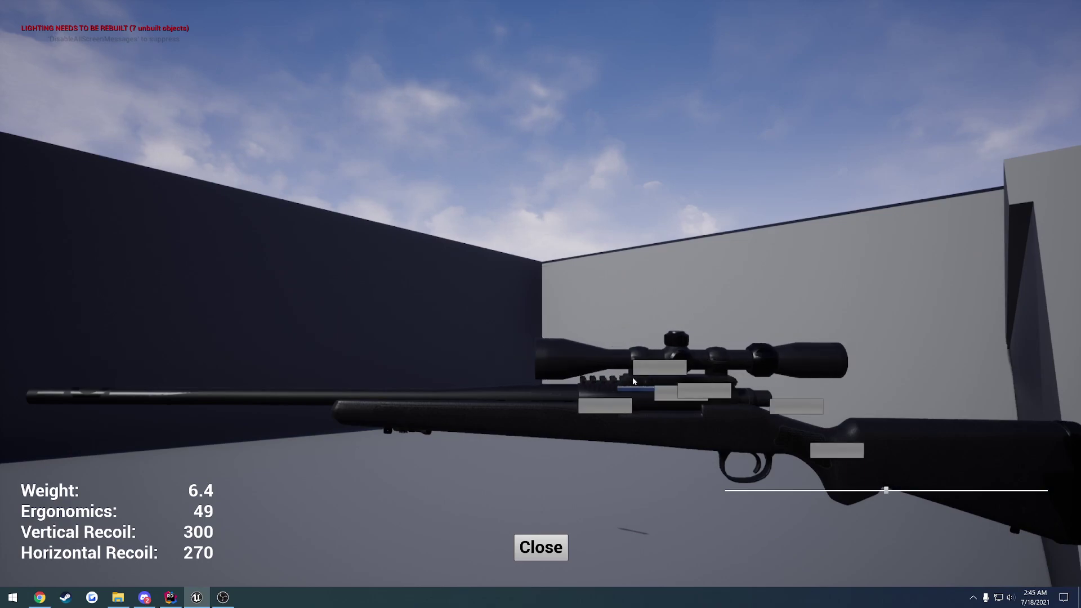
left_click(540, 548)
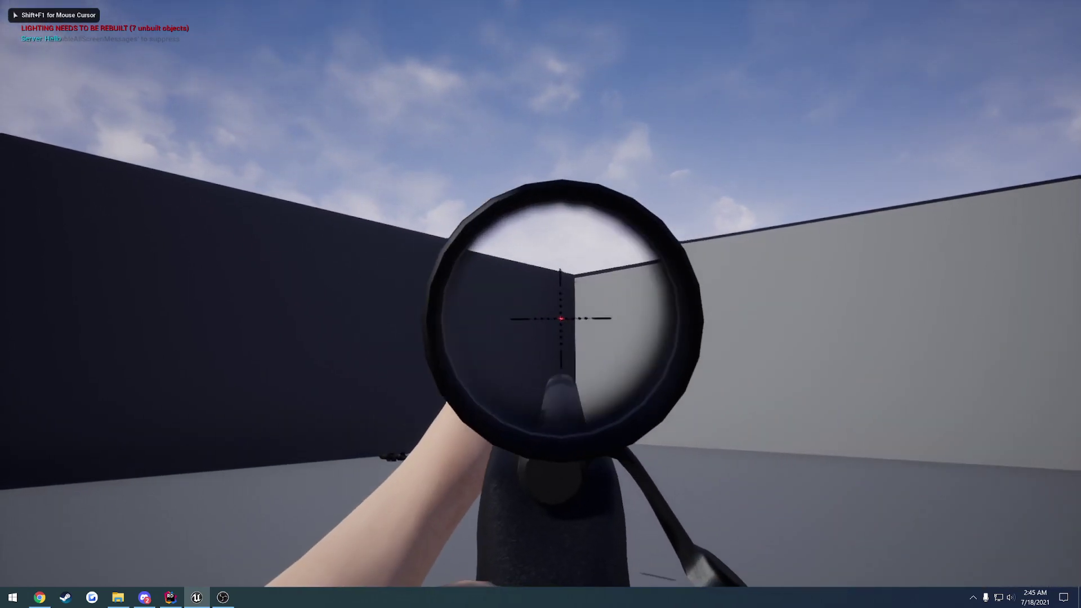
key("c")
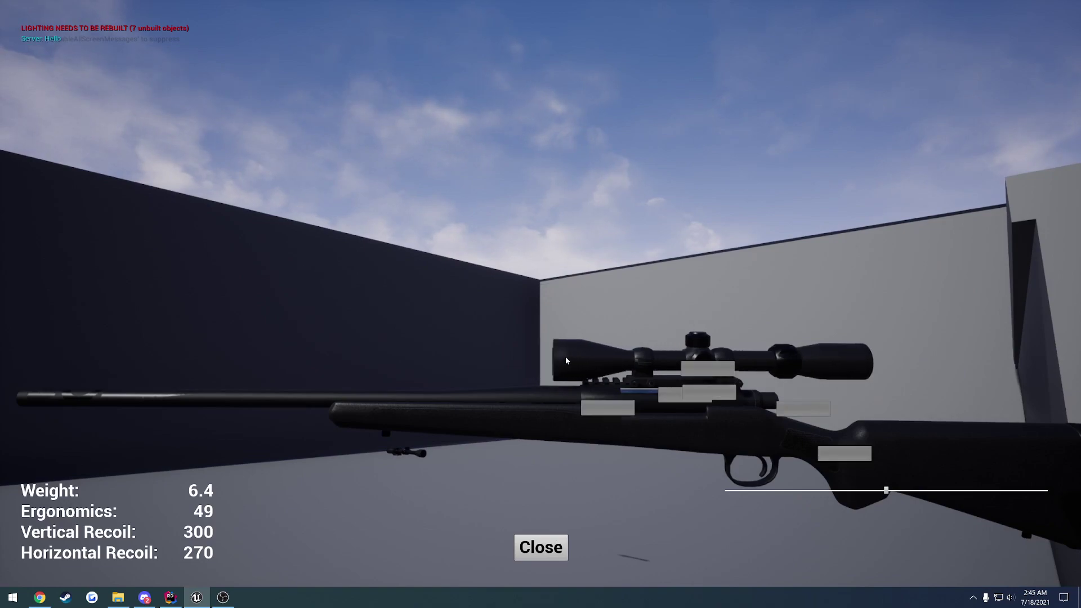
left_click(541, 548)
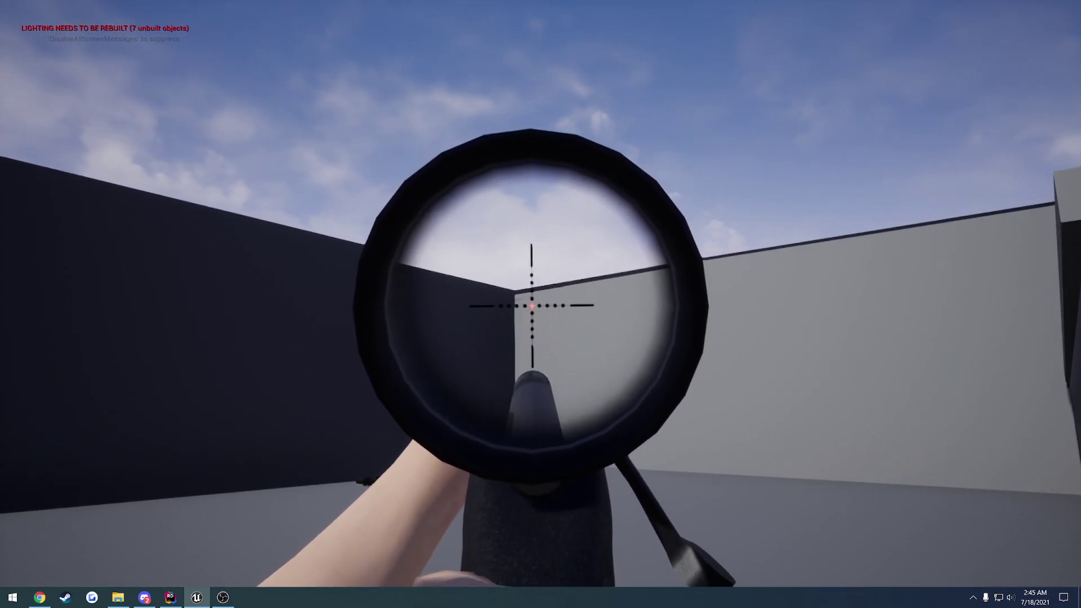
Step: Slide the scope forward again along the rail, aim through it outside the customization screen, and lower the rifle
key("Tab")
left_click_drag(665, 394, 618, 404)
left_click(539, 547)
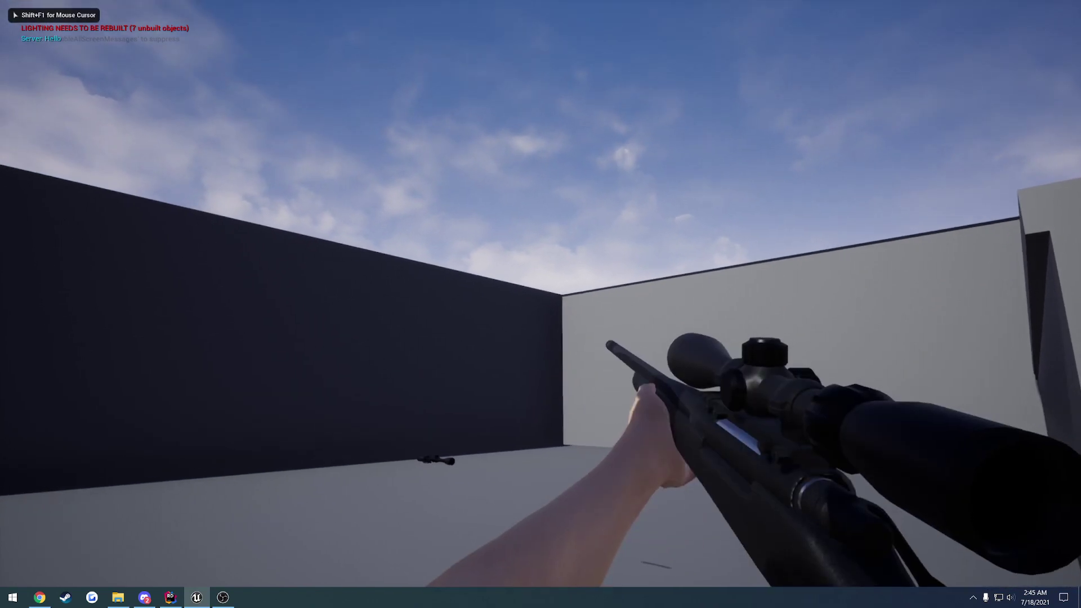
right_click(540, 304)
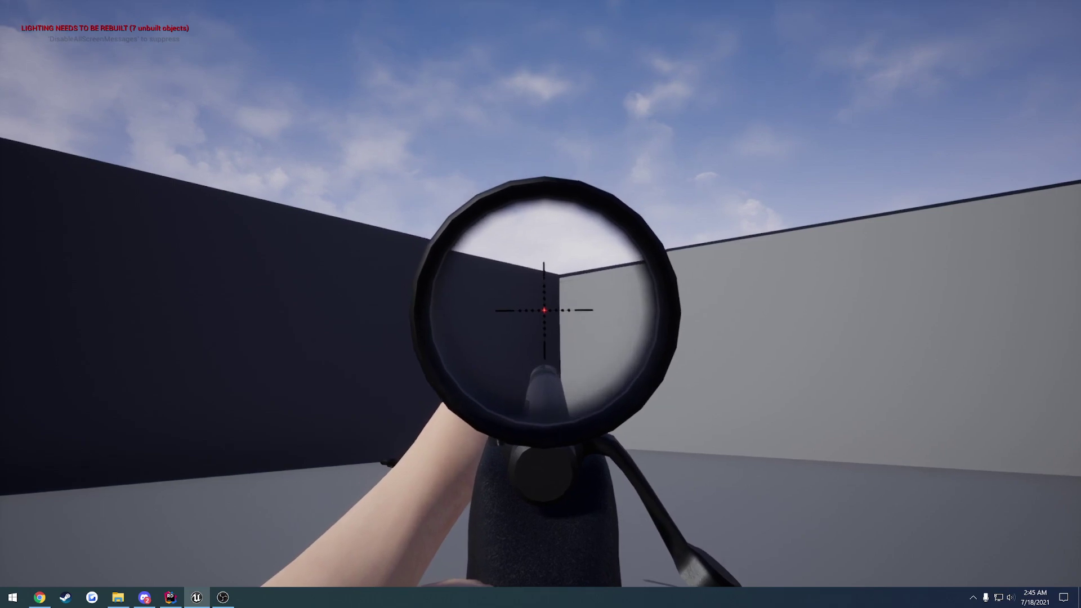
key("a")
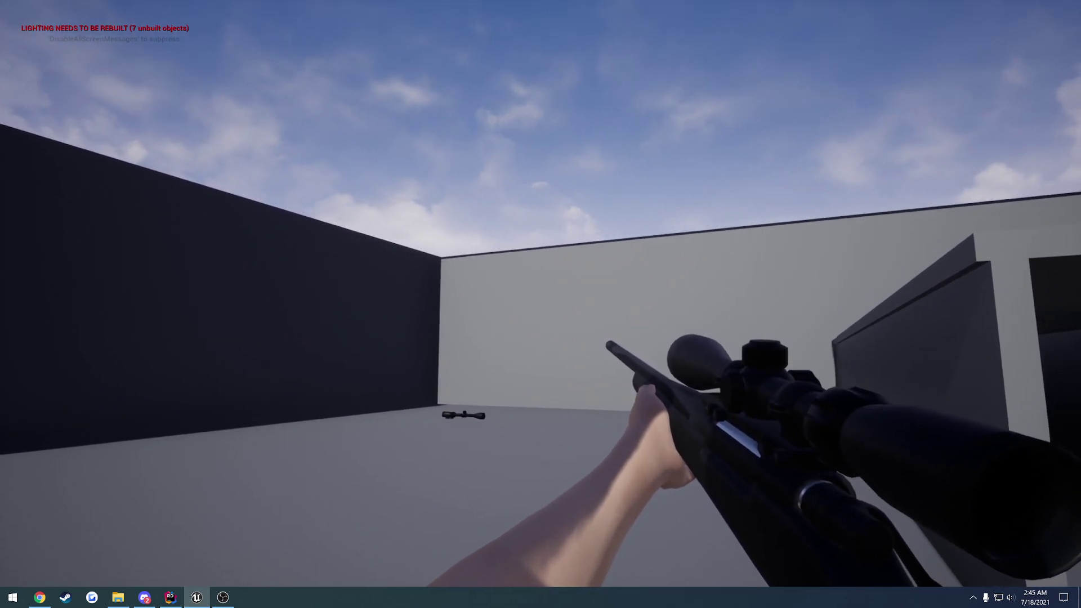
Step: Stop playing the level and check the Rem700 Parts folder under FirearmRelated for the scope mount blueprint
key("Escape")
key("Escape")
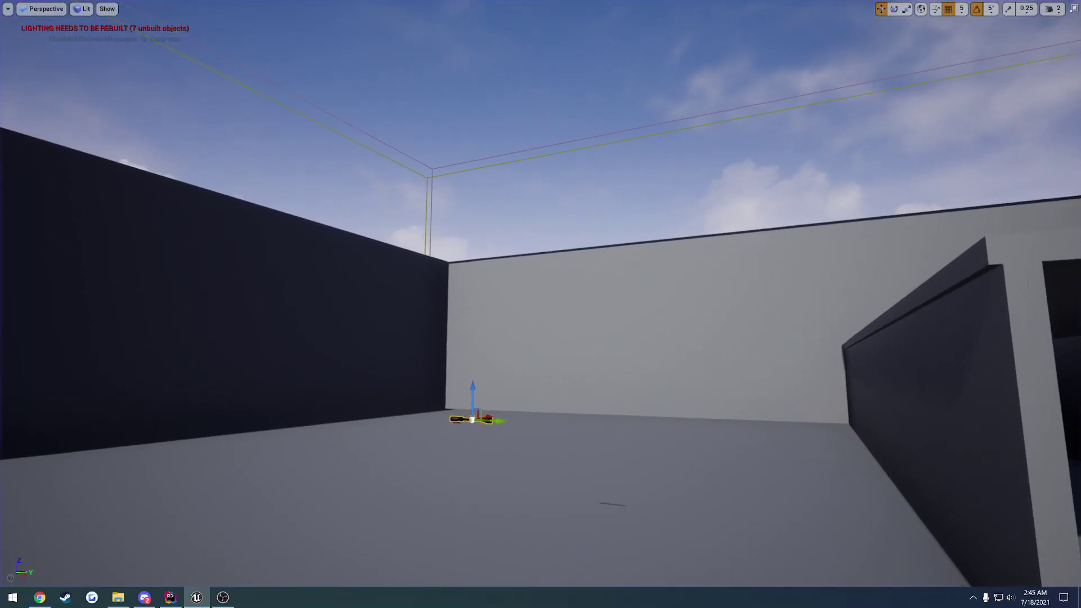
left_click(236, 470)
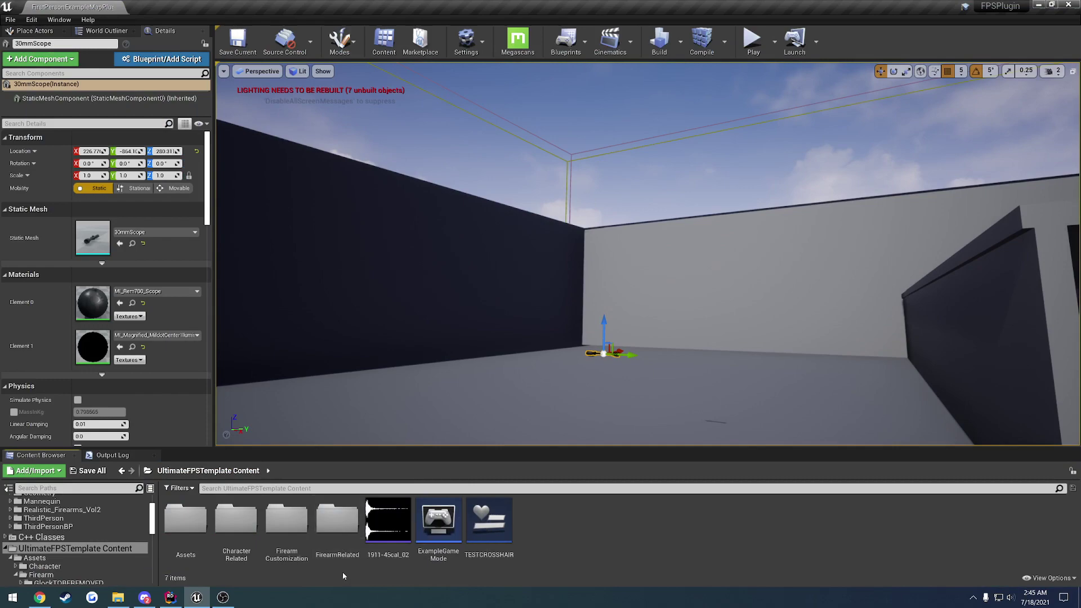
double_click(341, 528)
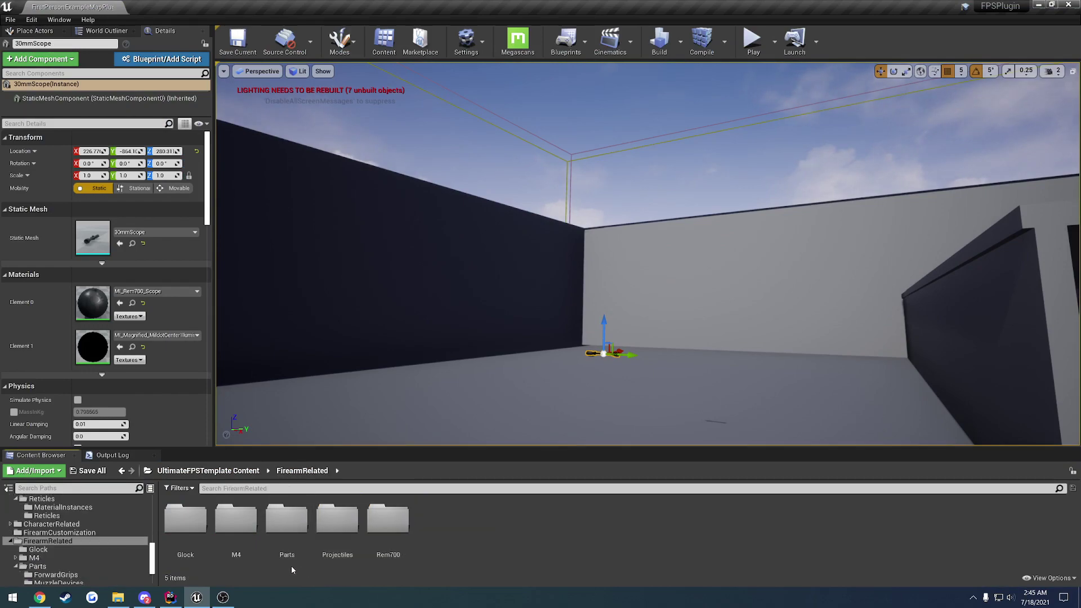
double_click(388, 518)
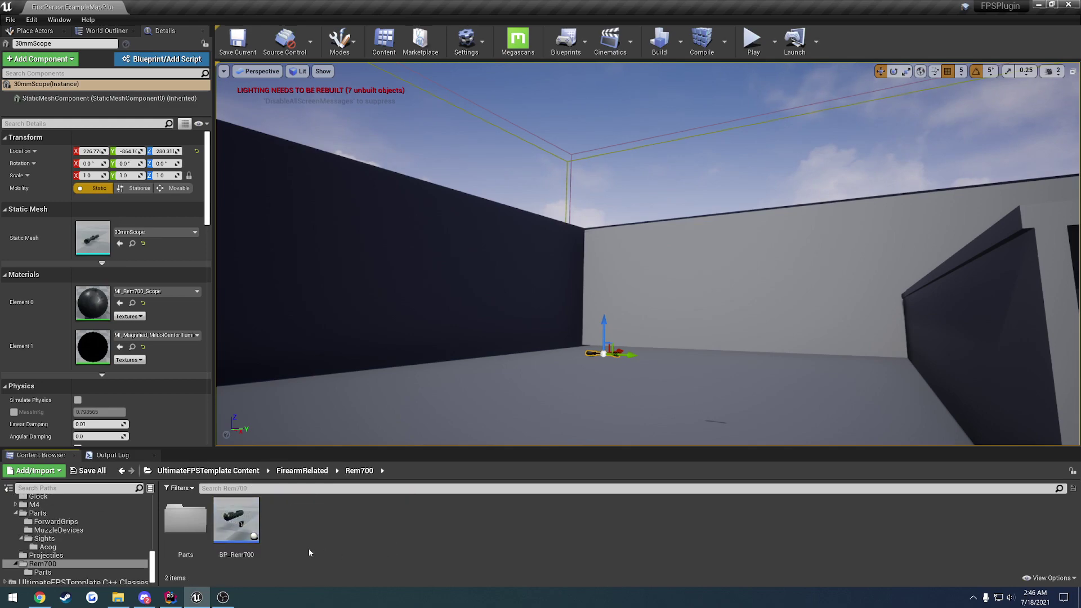
double_click(183, 518)
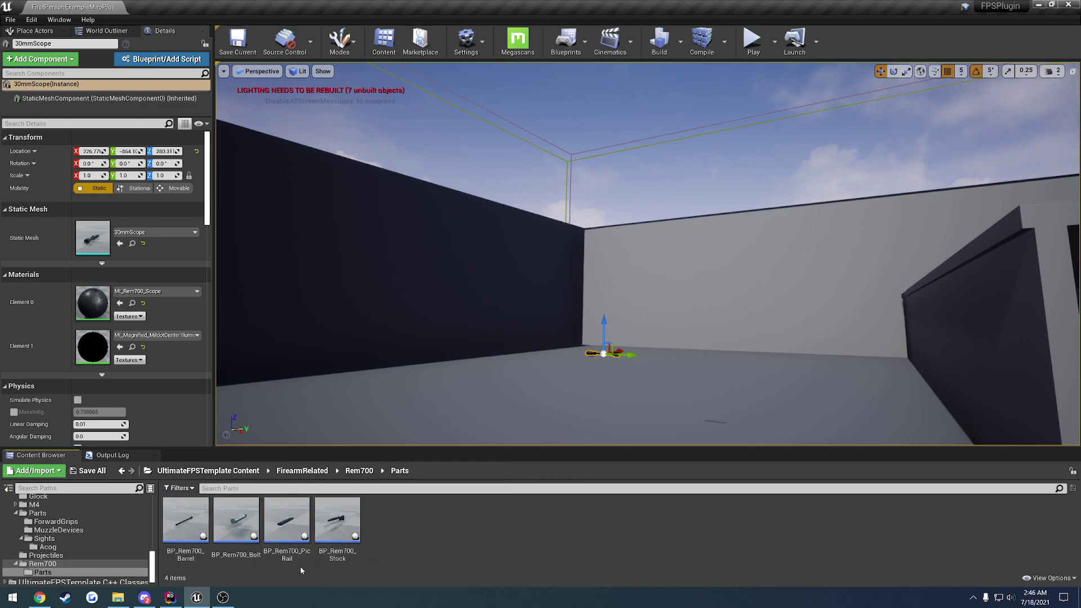
Step: Open the BP_Rem700_ScopeMount blueprint from the FirearmRelated Parts folder and bring its scope model into close view
key("alt+Left")
key("alt+Left")
double_click(272, 560)
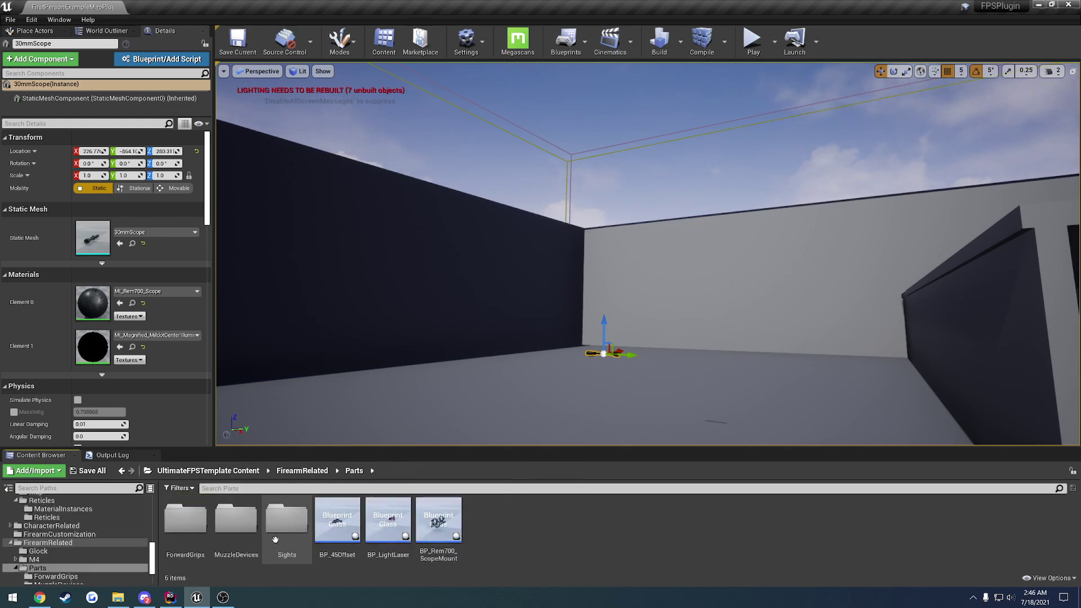
double_click(436, 521)
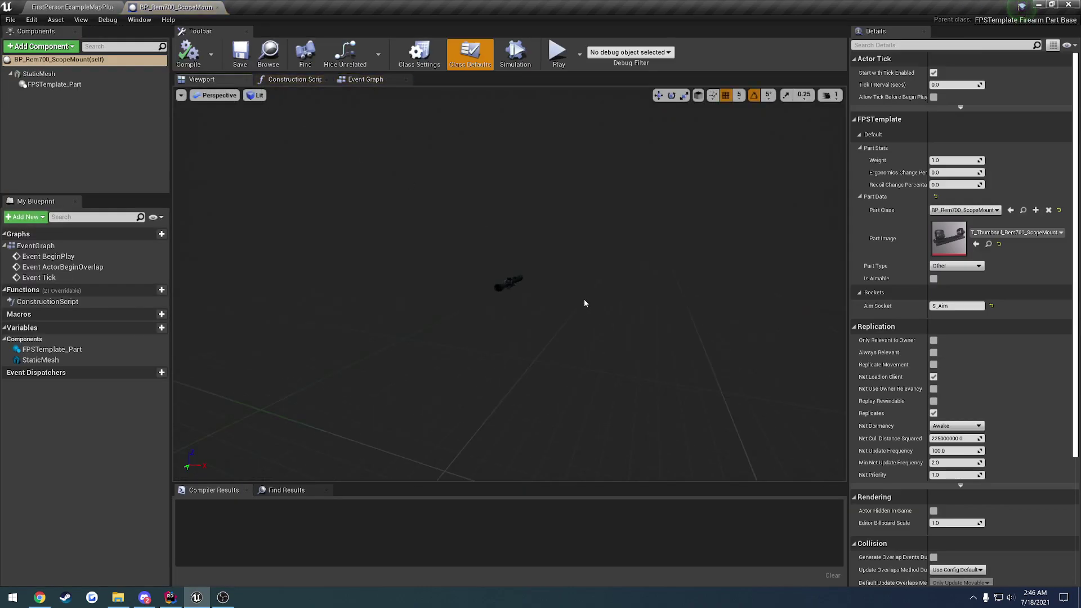
scroll(584, 299, "up", 8)
mouse_move(583, 286)
right_mouse_down()
mouse_move(563, 286)
mouse_move(583, 289)
right_mouse_up()
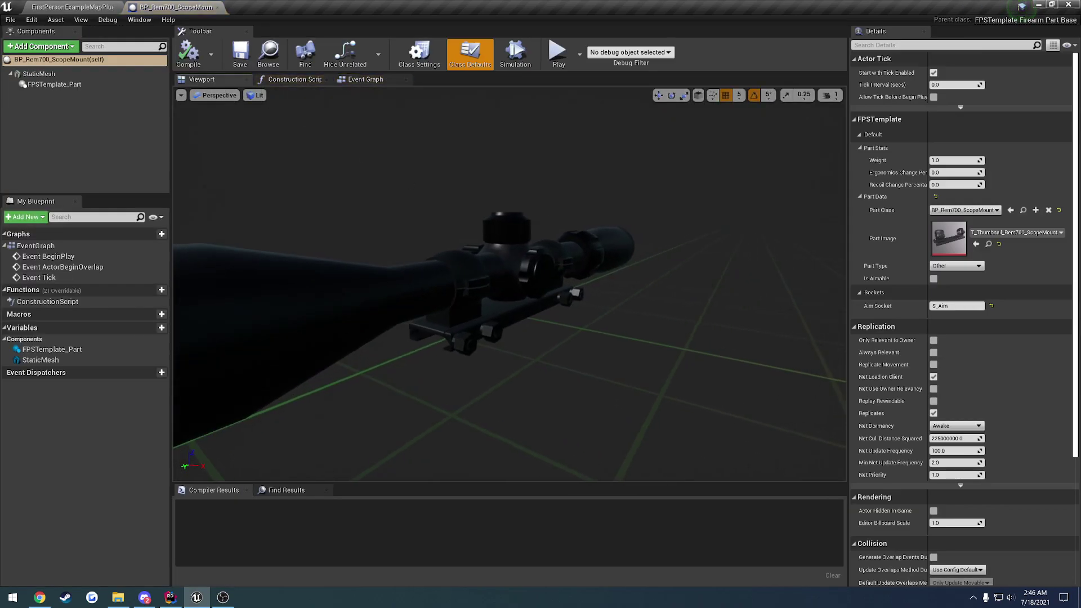
Step: Add BP_Rem700_SFPScope as a second possible part of the FPSTemplate_Part component, and compile and save the blueprint
left_click(54, 84)
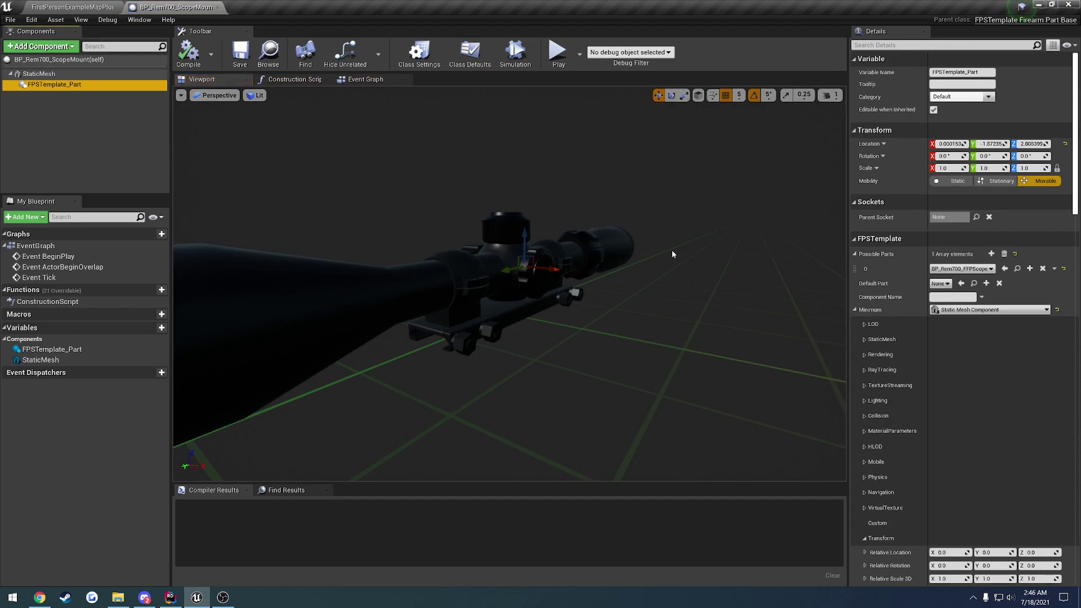
left_click(991, 253)
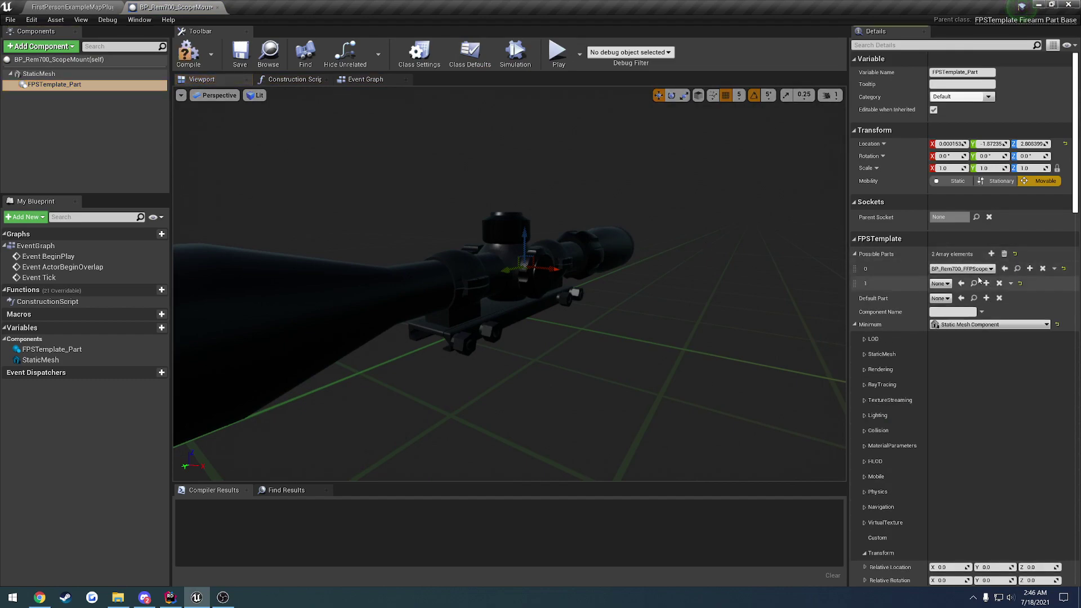
left_click(942, 283)
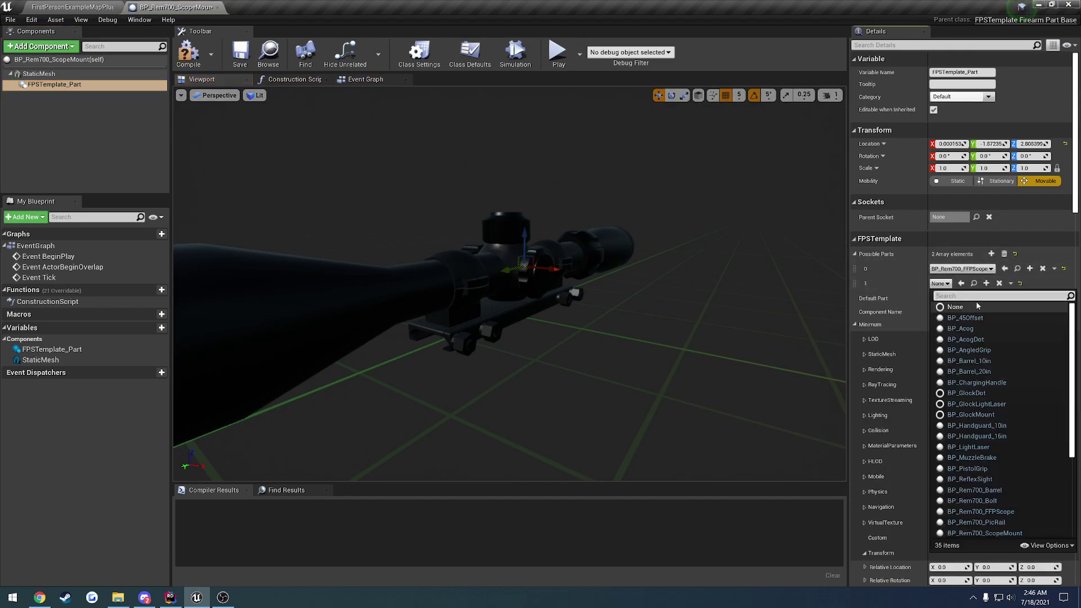
type("sc")
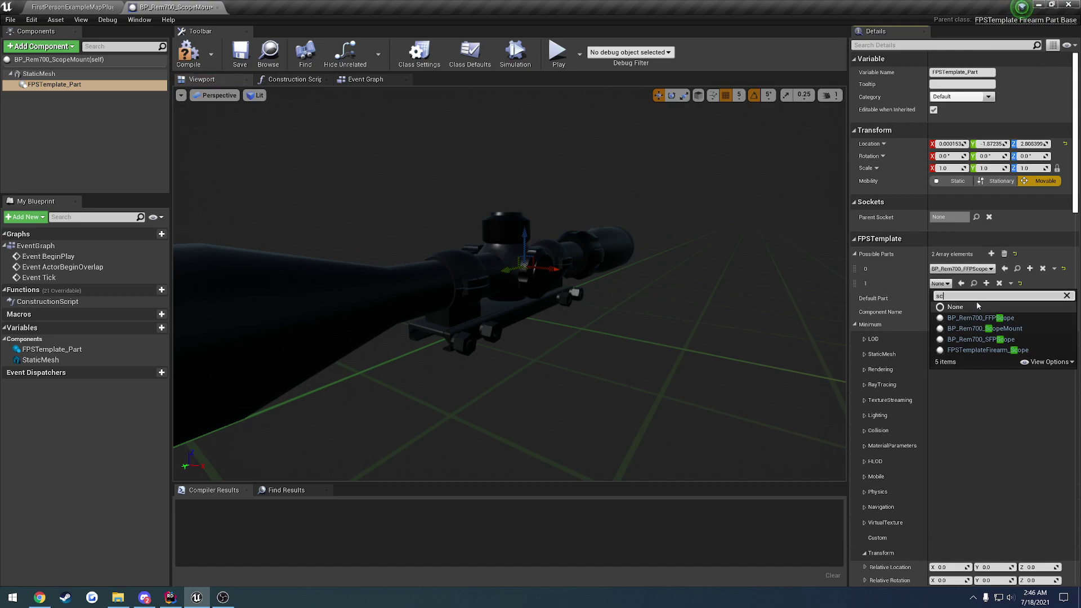
left_click(1013, 339)
left_click(194, 55)
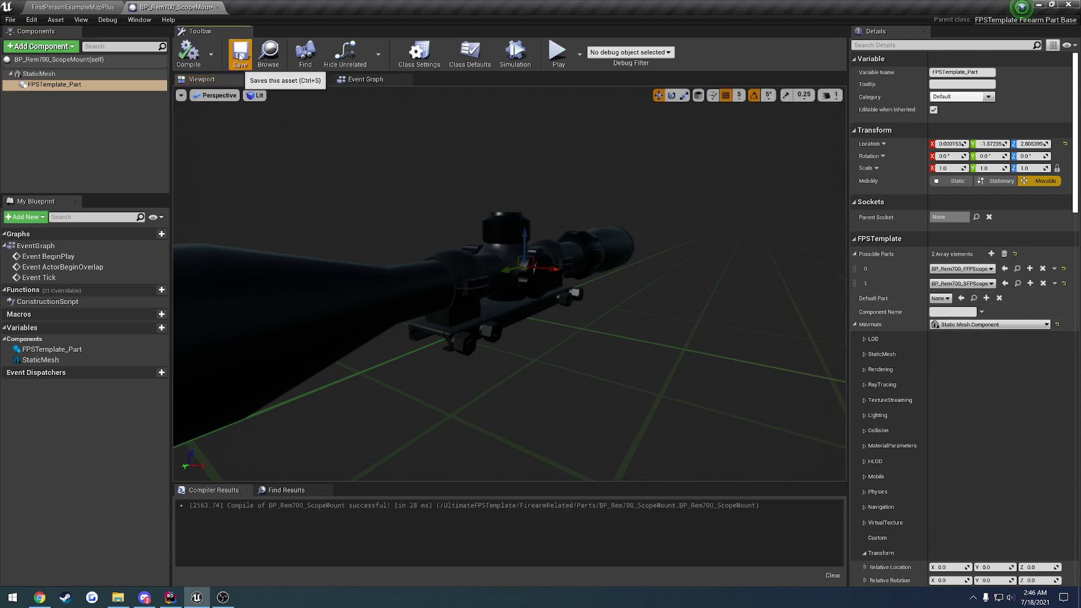
Step: Play the level and fit the rifle with the top rail, the scope mount and the SFP scope in the firearm customization
left_click(73, 7)
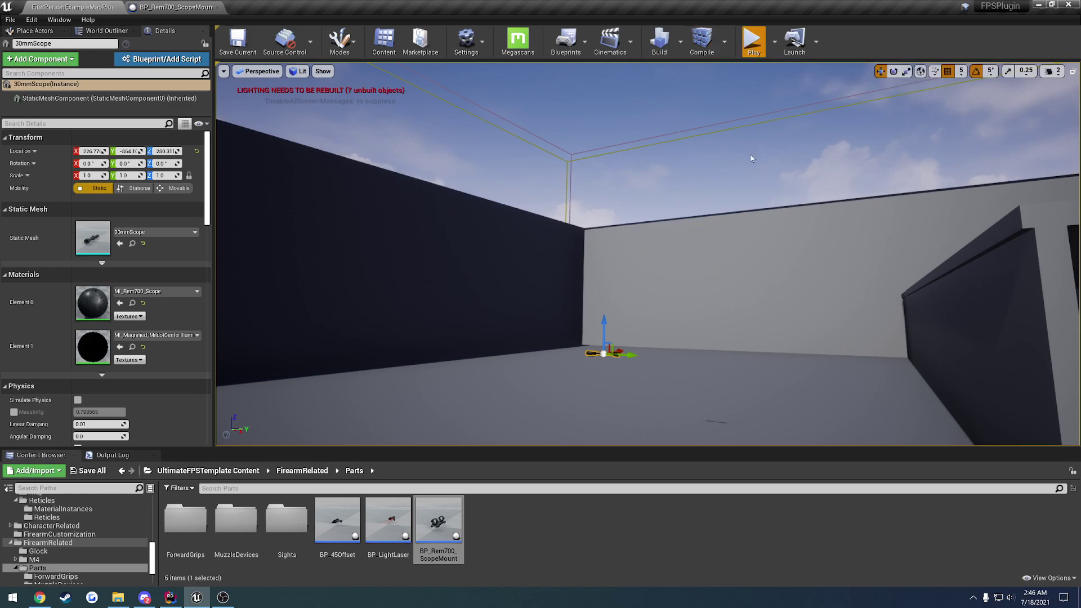
left_click(753, 39)
key("Tab")
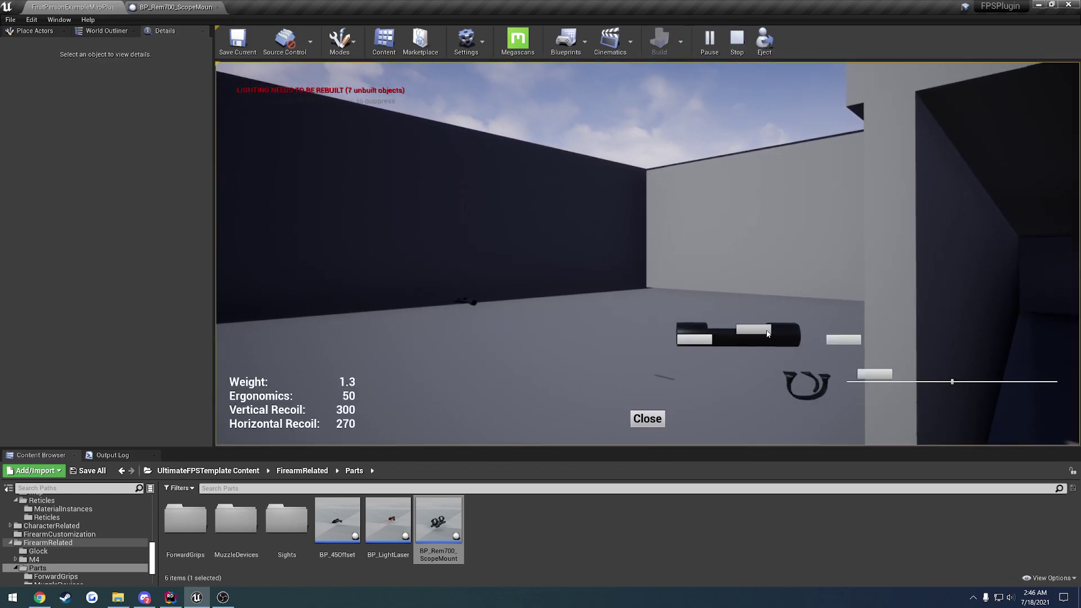
left_click(767, 333)
left_click(767, 345)
left_click(778, 330)
left_click(772, 380)
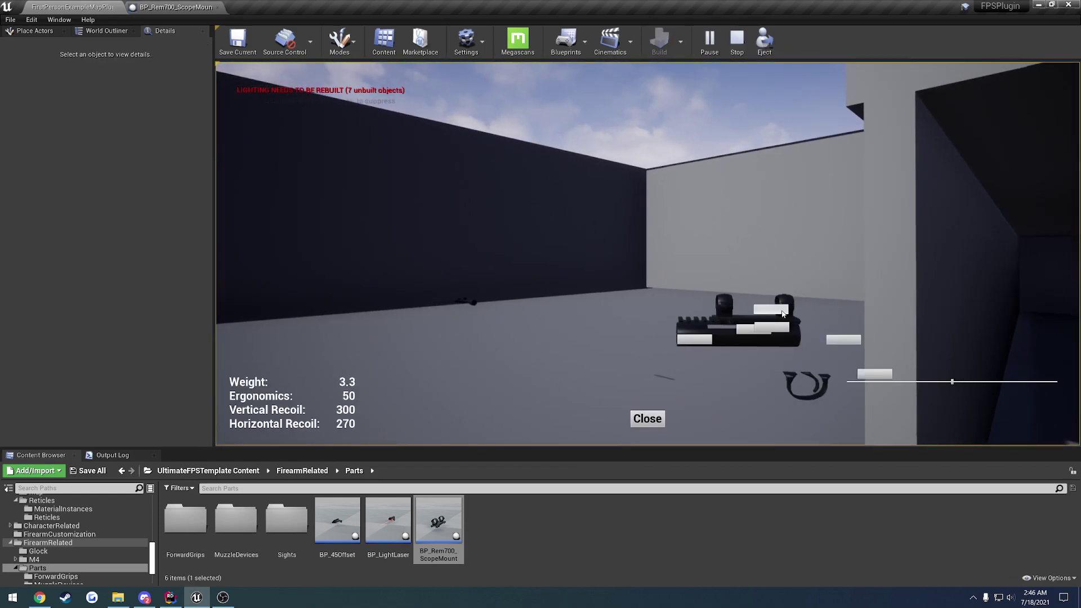
left_click(779, 402)
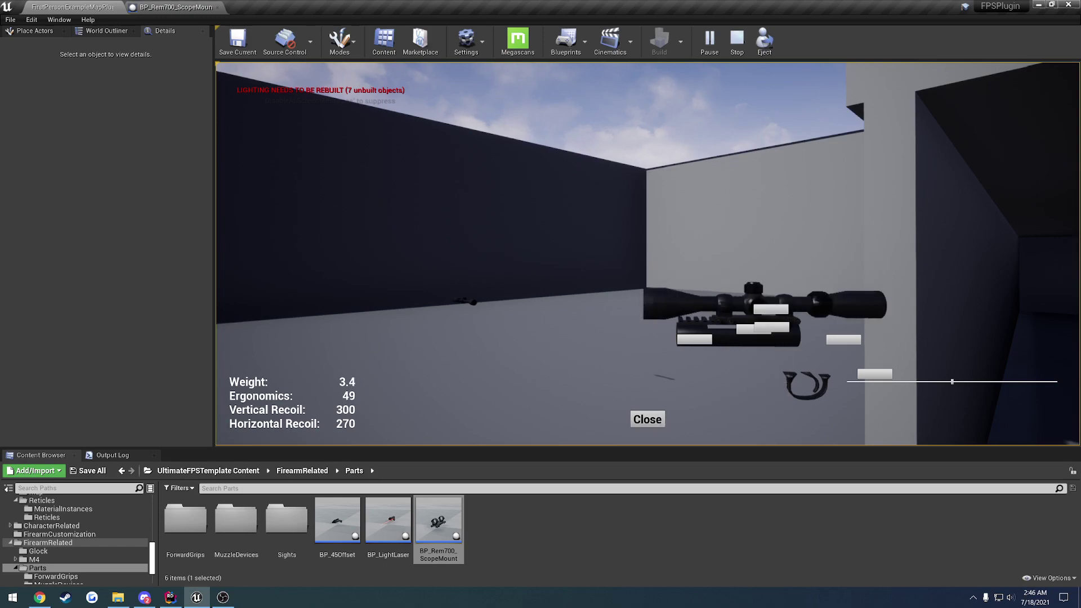
Step: Fit the stock and barrel in the firearm customization, close it and show the game in full screen
left_click(647, 419)
key("Tab")
left_click(880, 378)
left_click(880, 380)
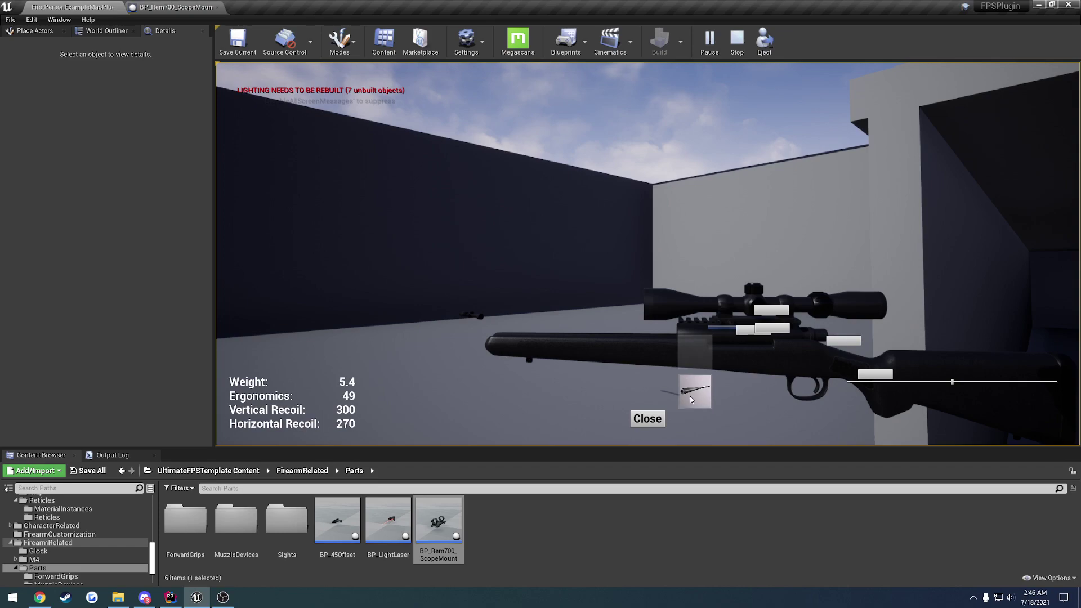
left_click(691, 400)
left_click(649, 419)
key("F11")
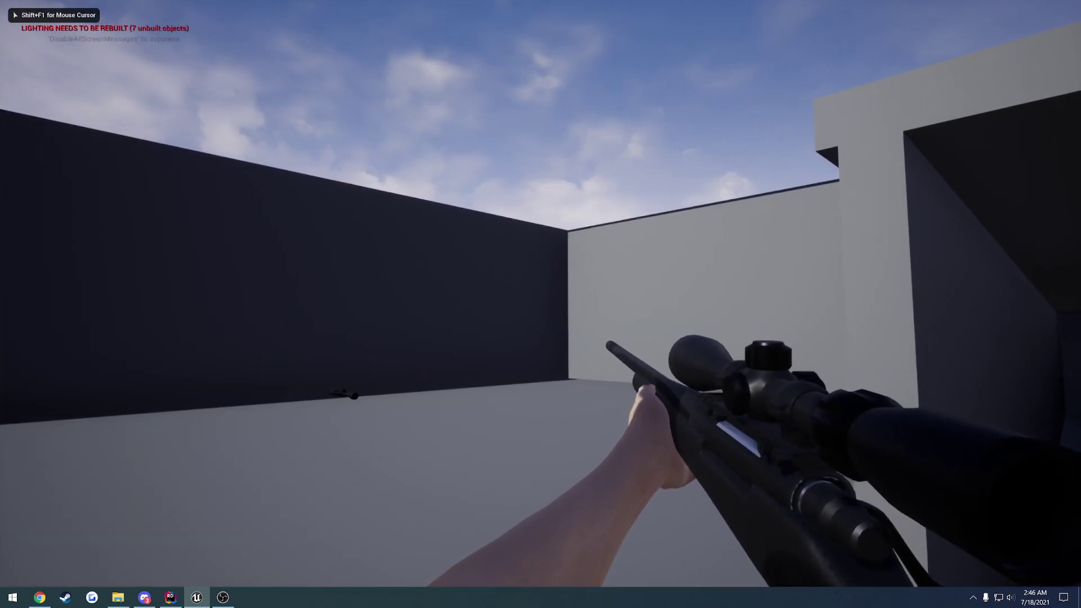
Step: Aim through the SFP scope several times, lowering the rifle in between, to examine its reticle and magnified view
right_click(541, 304)
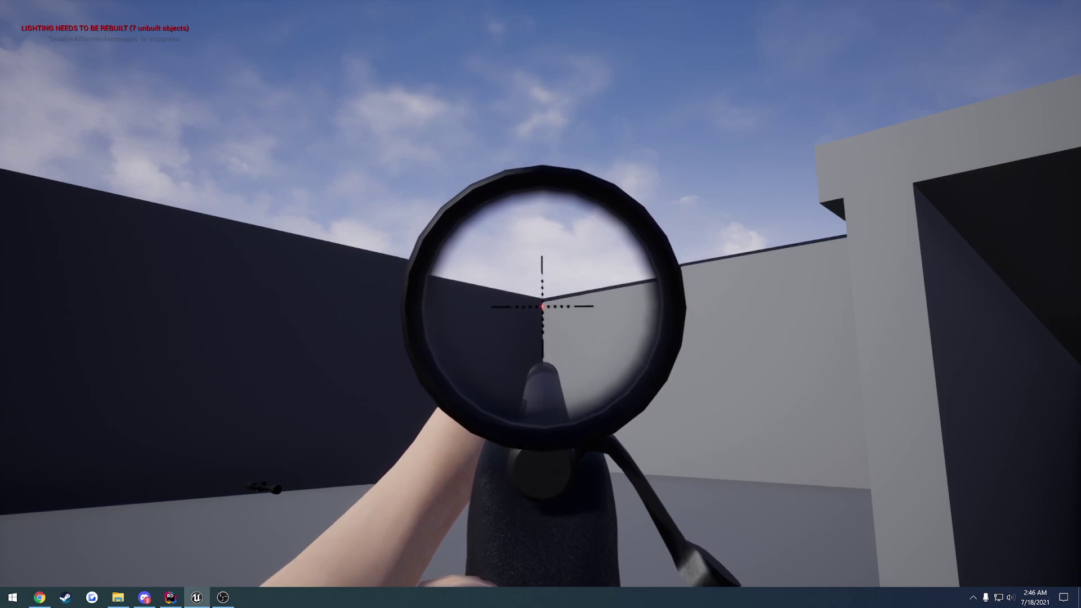
right_click(541, 304)
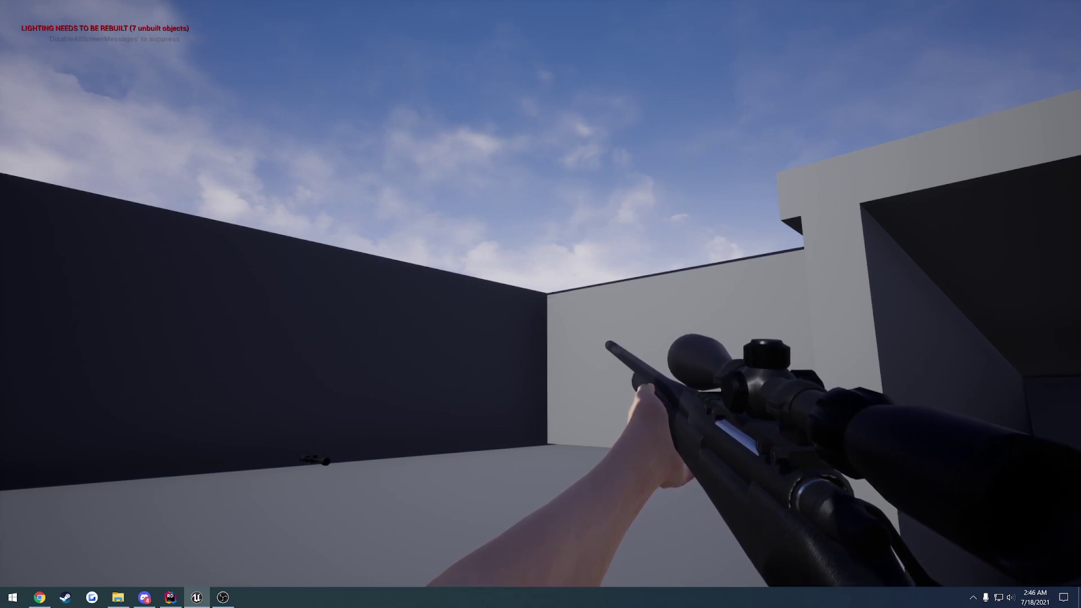
right_click(540, 304)
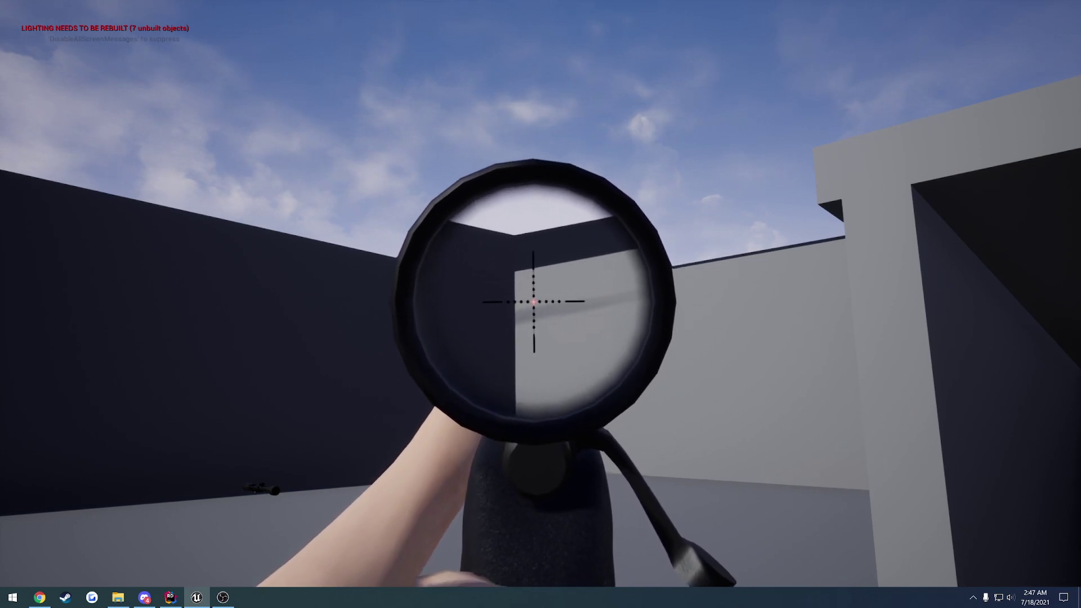
right_click(540, 304)
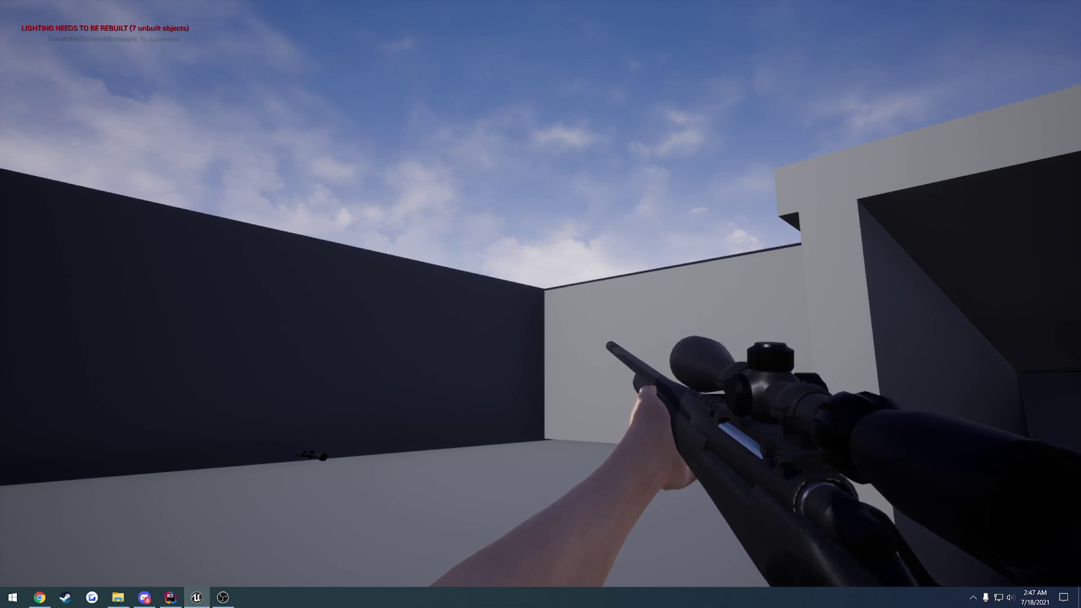
right_click(541, 304)
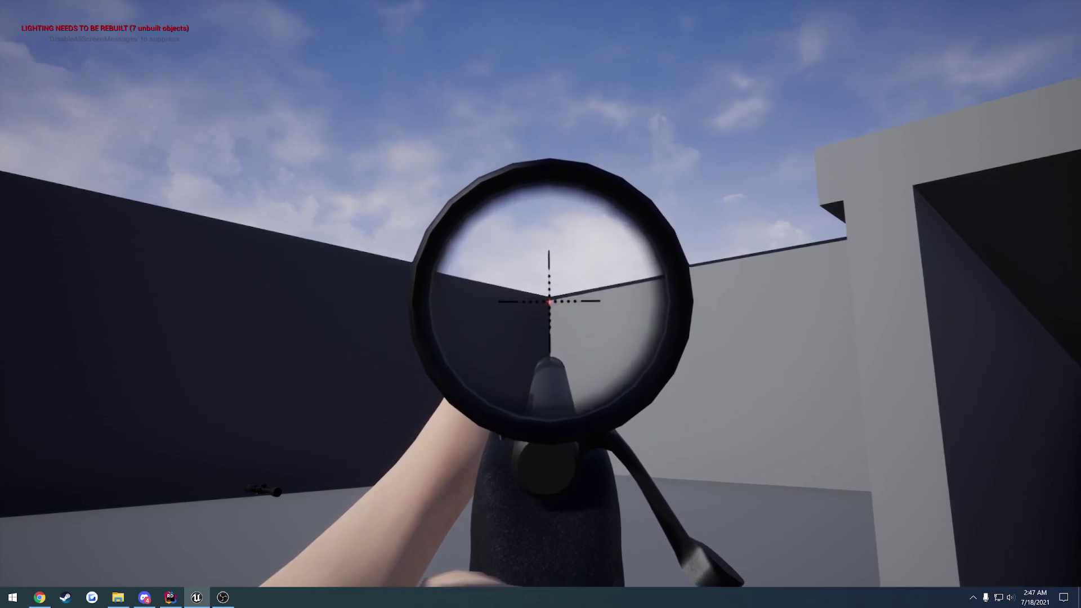
Step: Check the firearm customization, aim through the SFP scope once more, and stop the full-screen play session
right_click(541, 304)
key("Tab")
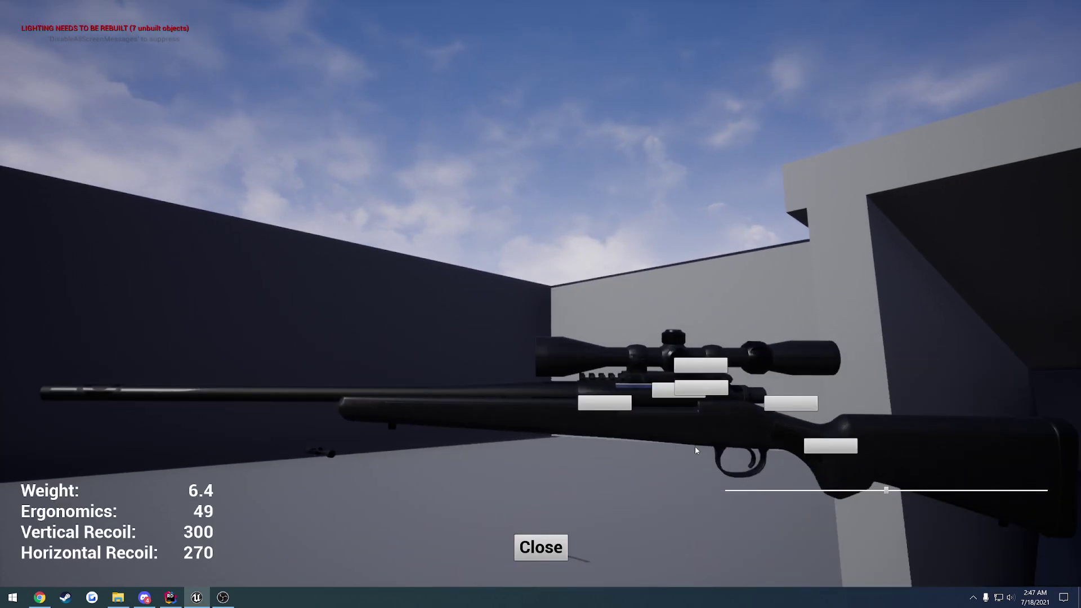
left_click(551, 542)
right_click(540, 304)
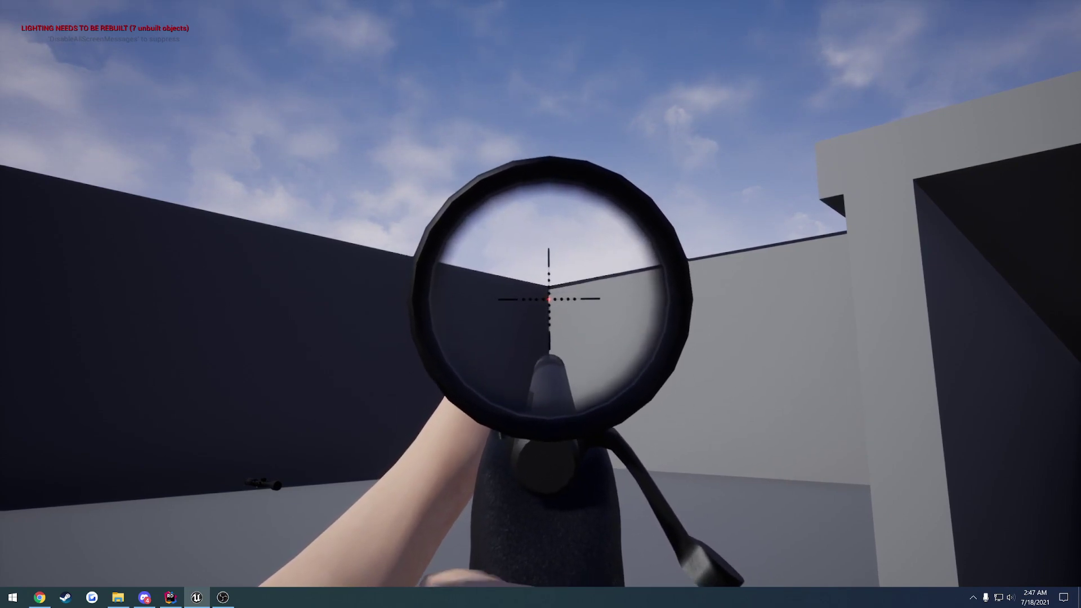
right_click(541, 304)
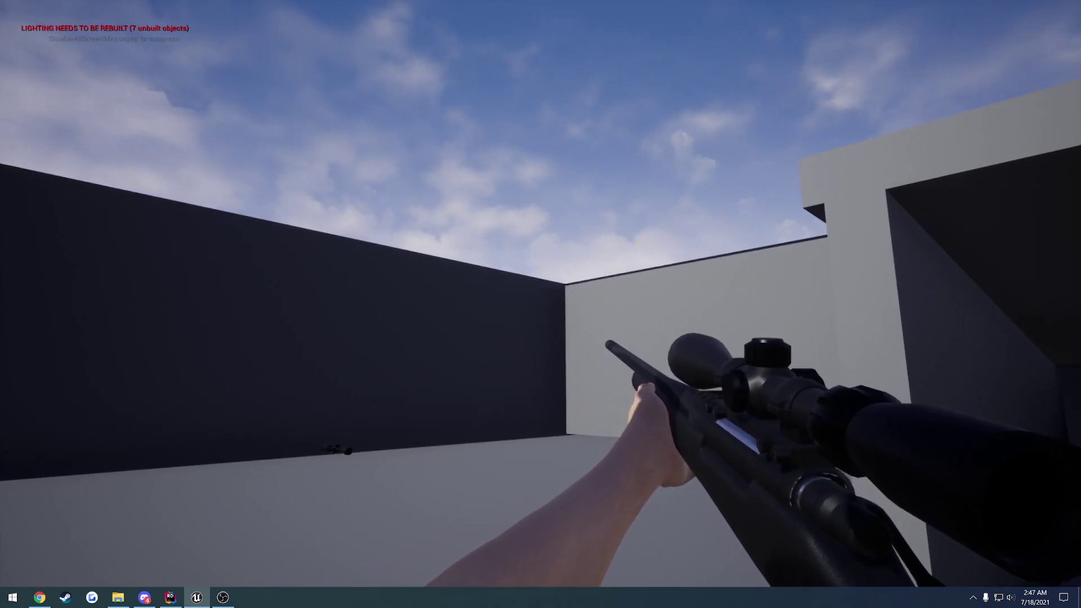
key("Escape")
key("F11")
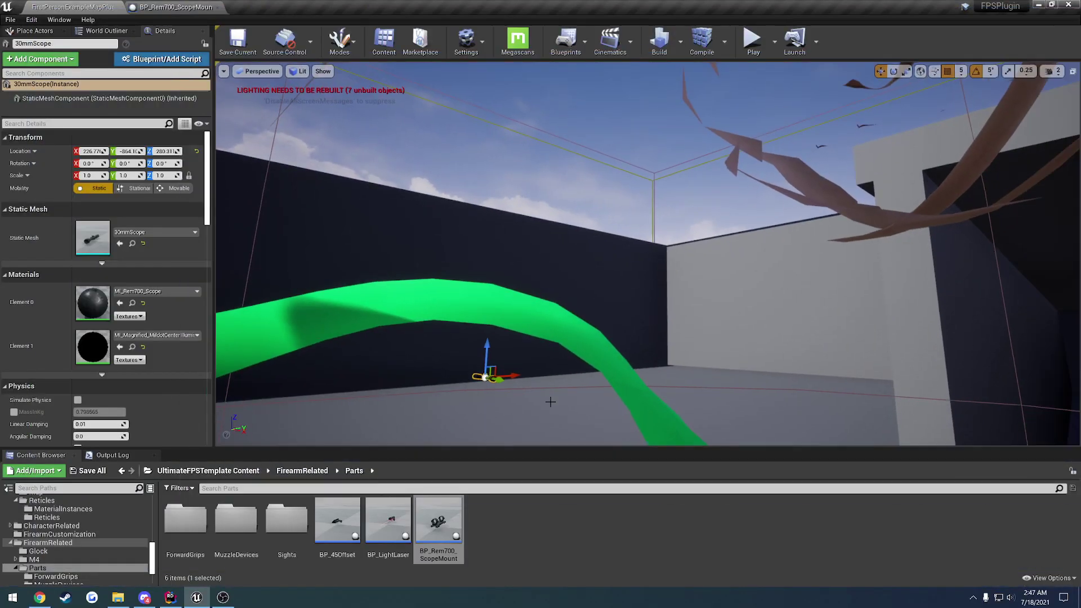
Step: Close the scope mount blueprint and open BP_Rem700 from the FirearmRelated/Rem700 folder, showing its viewport
key("f")
key("alt+p")
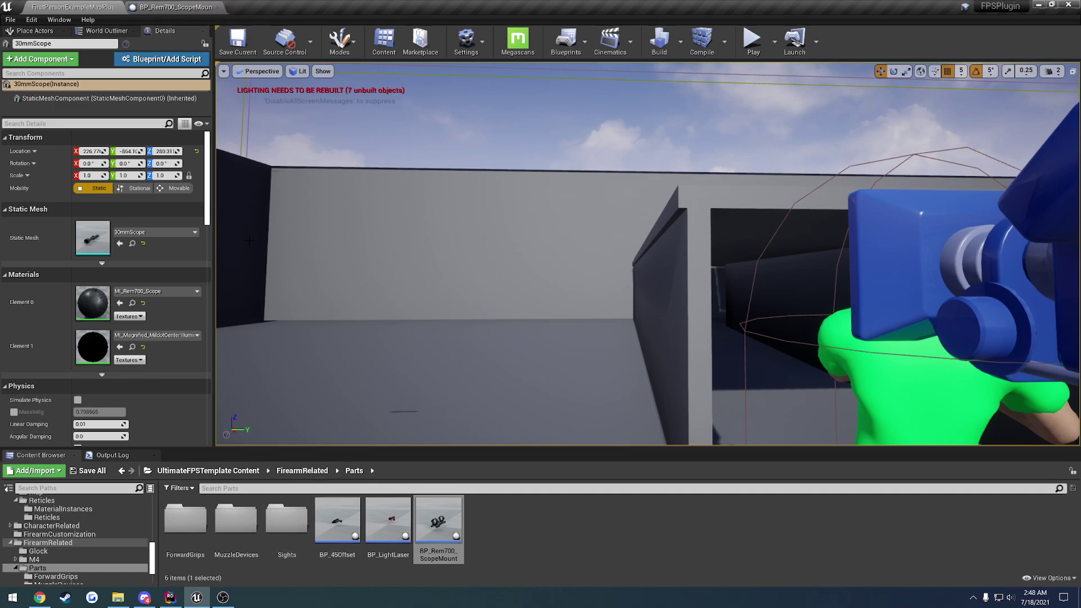
left_click(302, 471)
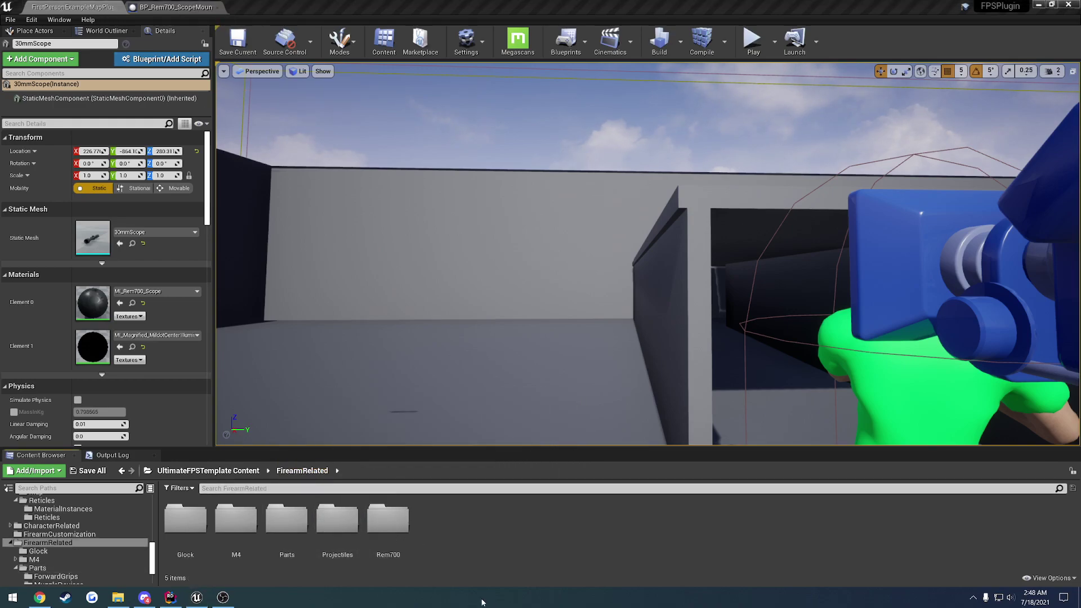
double_click(388, 519)
left_click(753, 39)
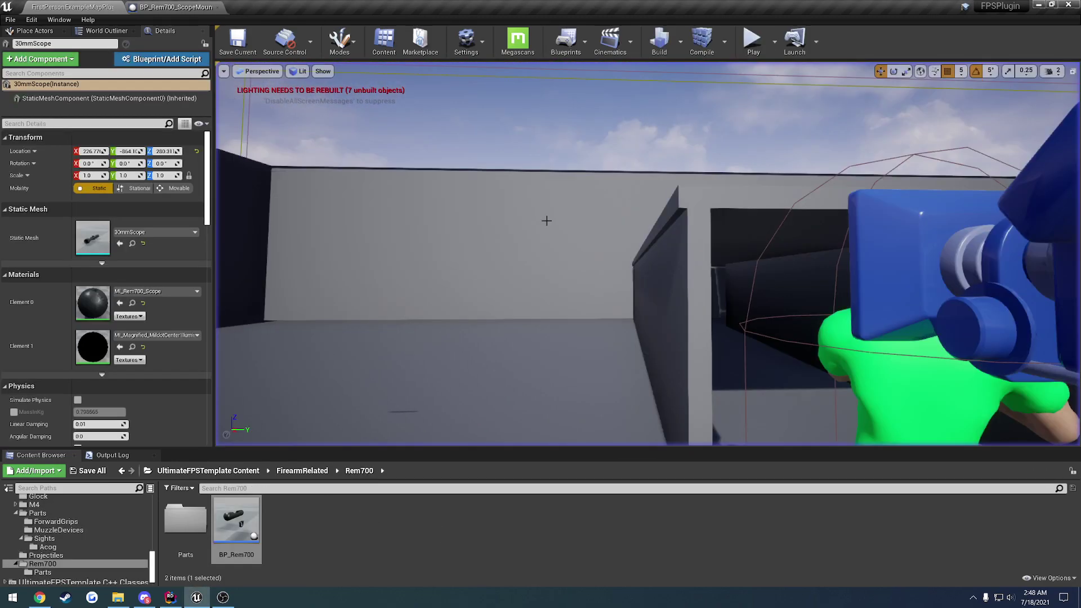
left_click(192, 7)
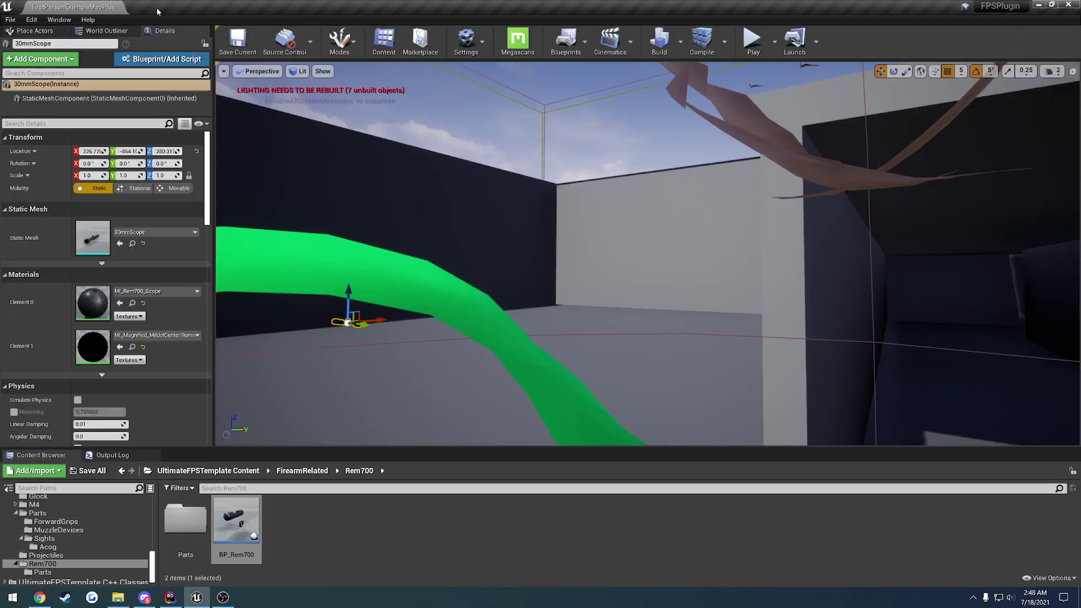
double_click(236, 521)
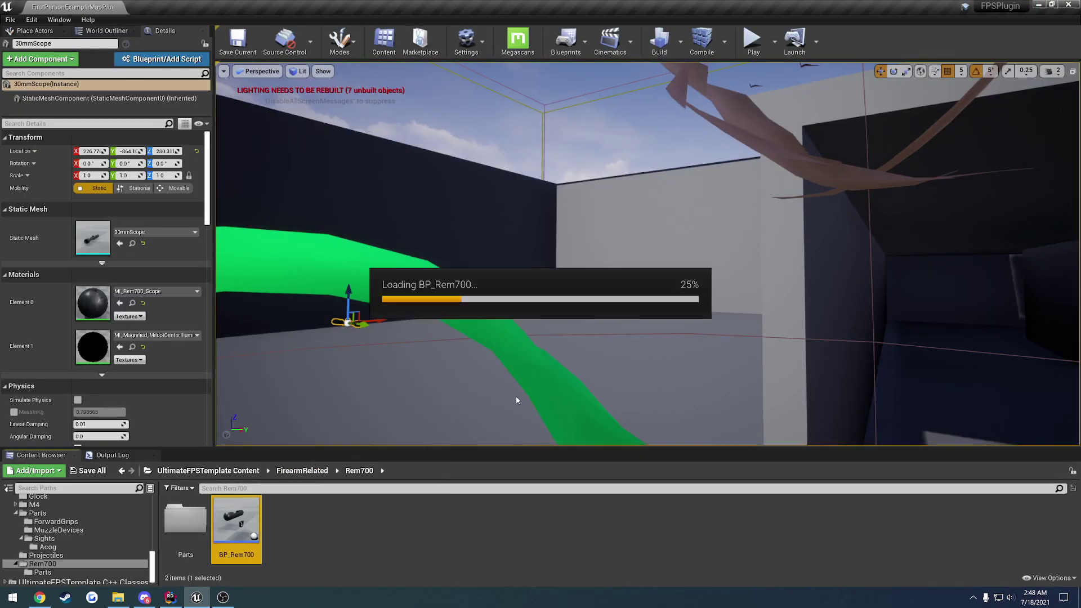
left_click(201, 79)
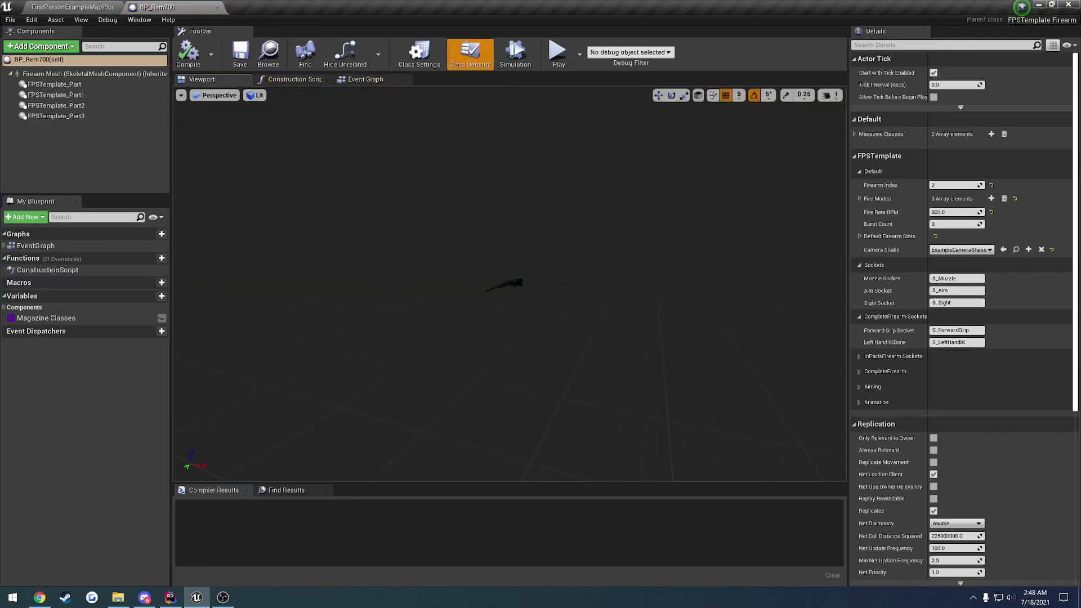
Step: Set the default part of FPSTemplate_Part to BP_Rem700_Stock, compile, save and close the blueprint, and briefly play the level
left_click(55, 85)
left_click(956, 284)
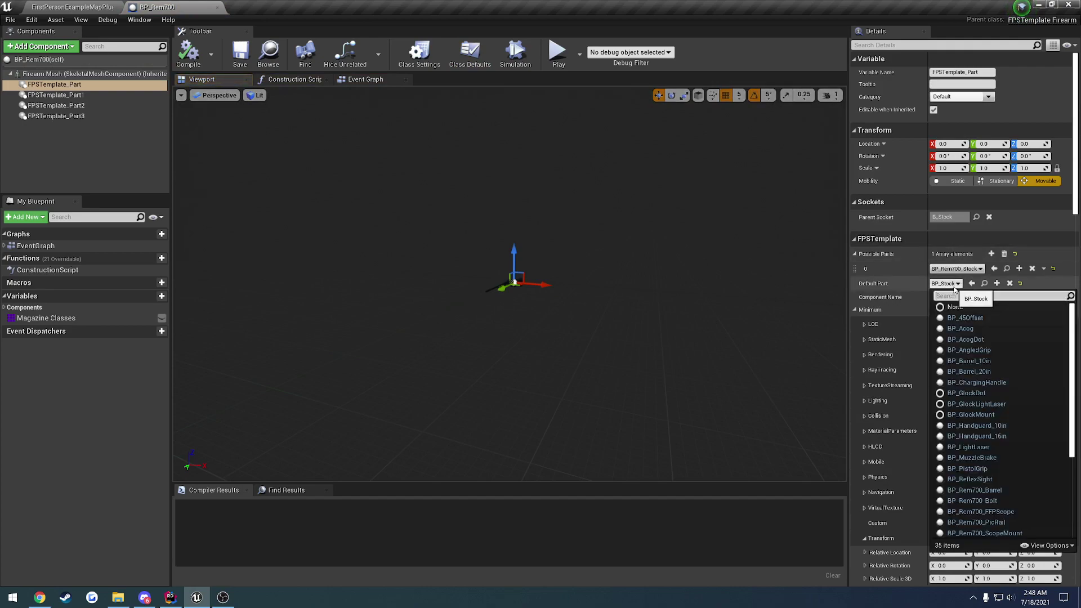
left_click(963, 329)
left_click(189, 54)
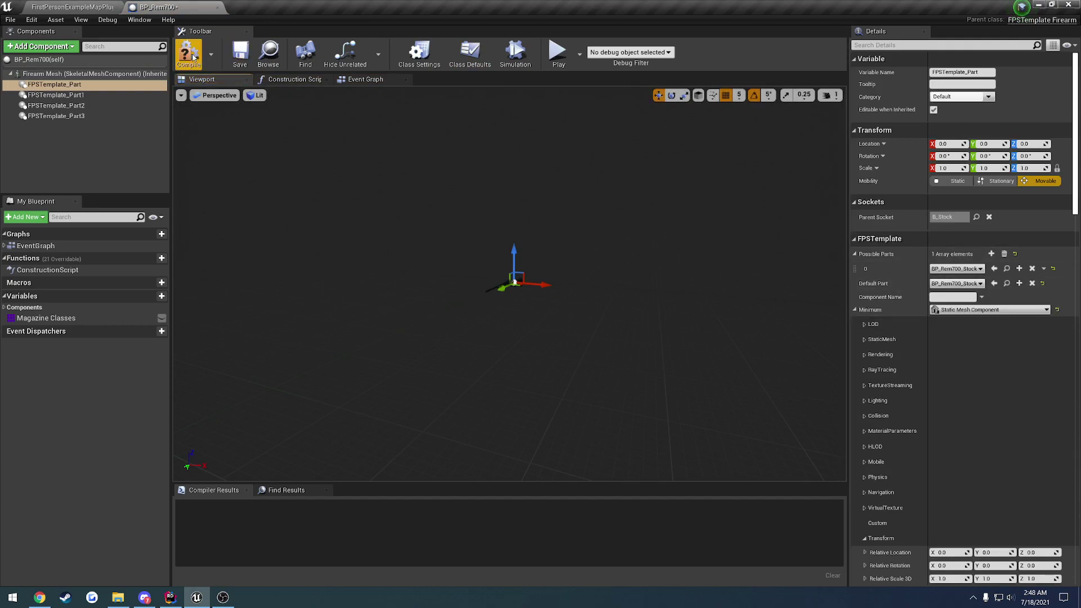
left_click(240, 53)
left_click(217, 7)
left_click(749, 45)
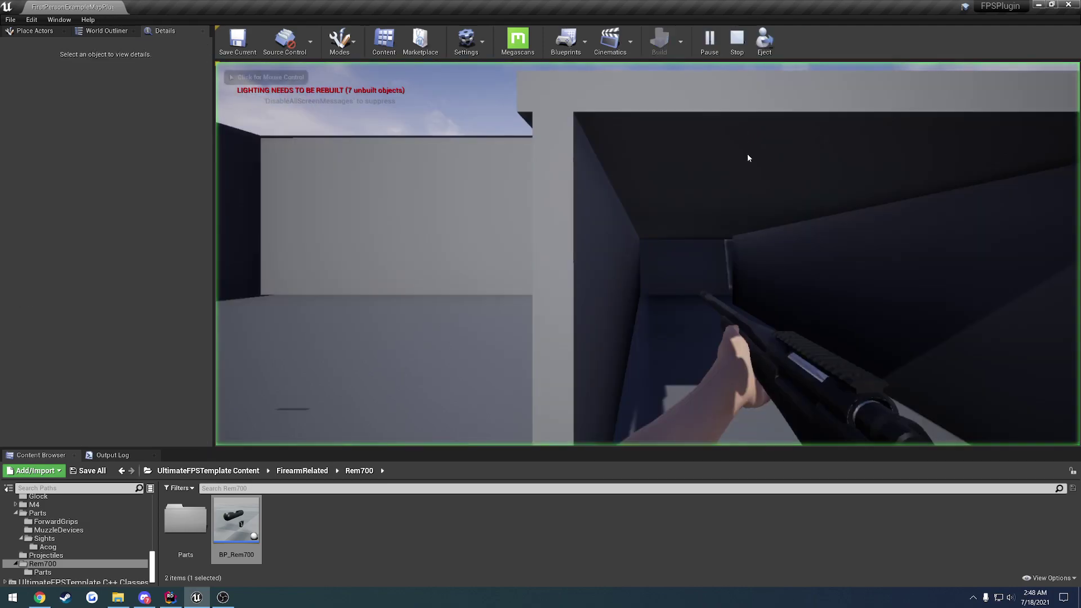
key("Escape")
Step: Open MI_Magnified_Mildot from Assets/Reticles/MaterialInstances in a separate window beside the level viewport
left_click(208, 470)
double_click(180, 524)
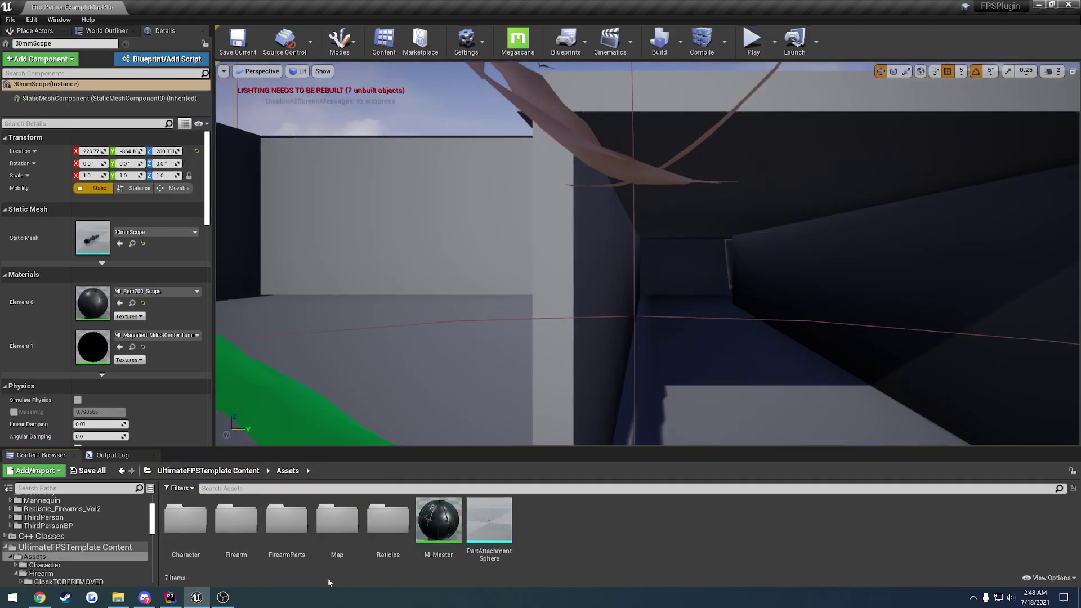
double_click(386, 518)
left_click(194, 532)
double_click(194, 532)
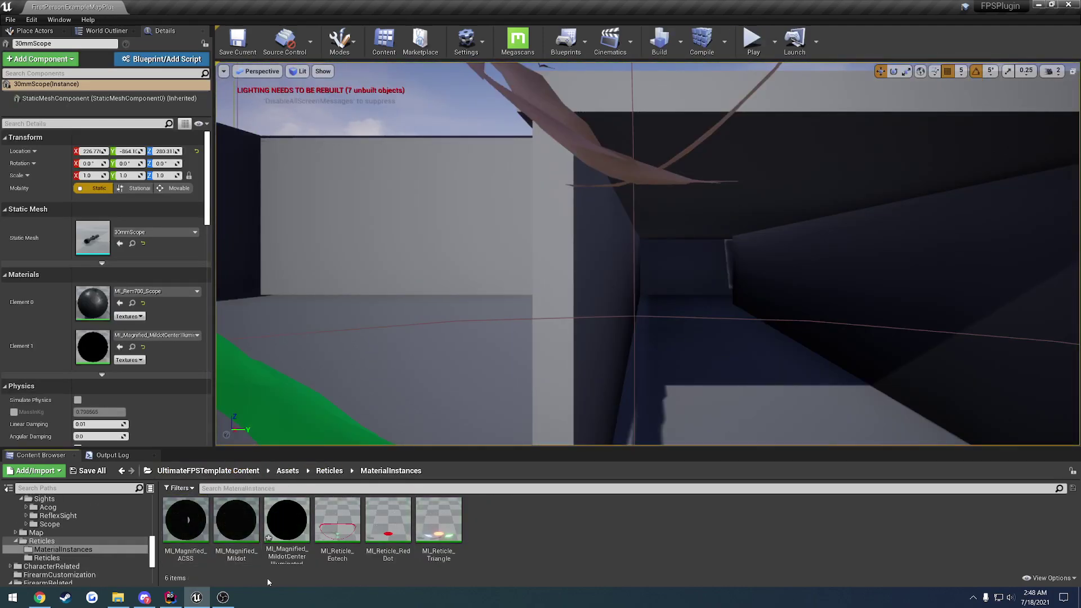
double_click(236, 519)
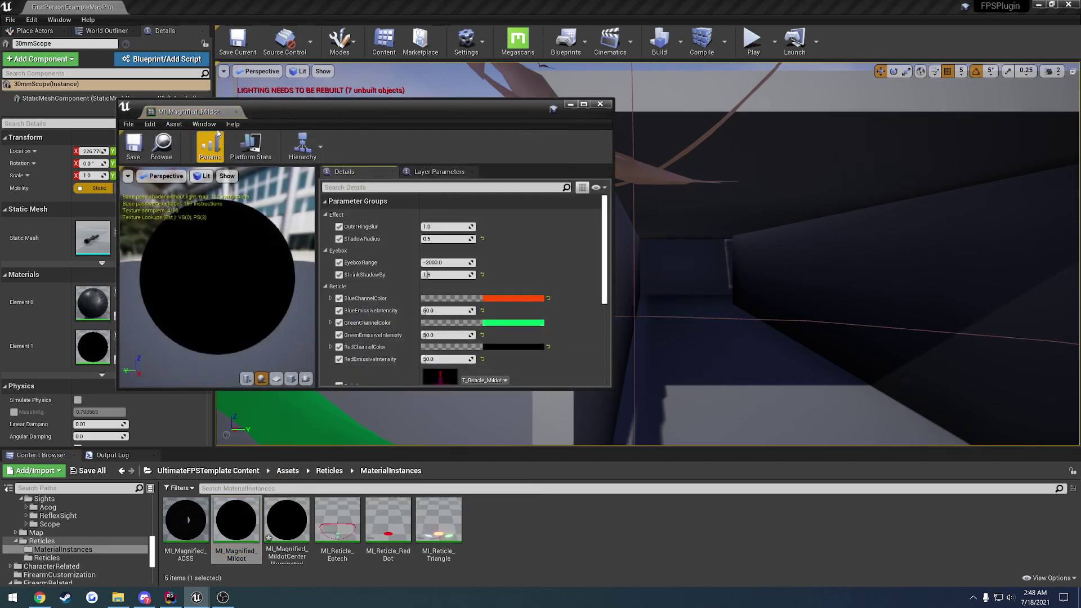
left_click_drag(189, 111, 169, 8)
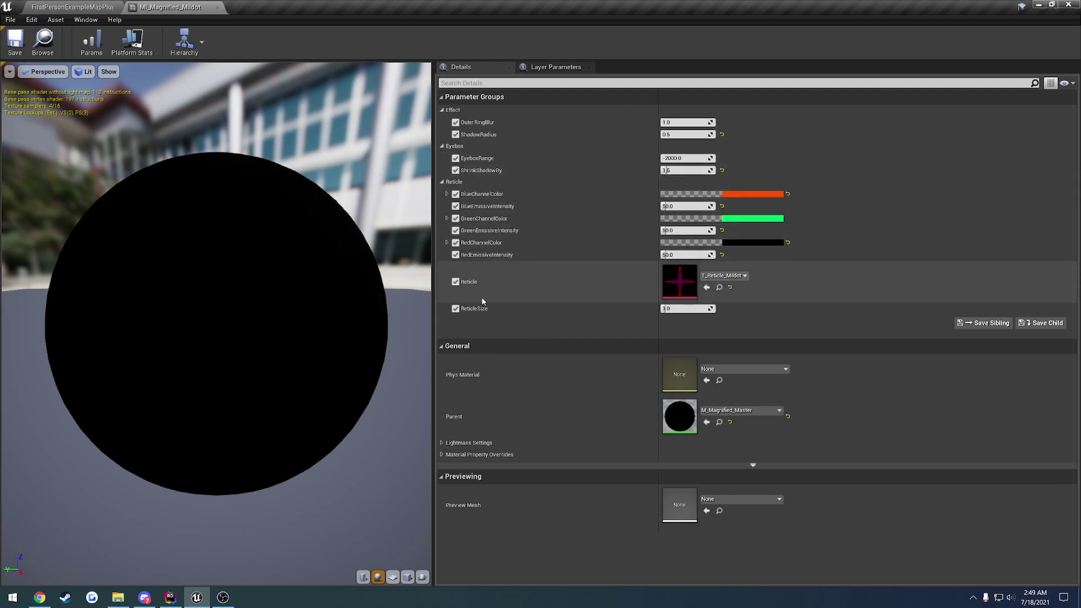
left_click_drag(226, 8, 195, 17)
Step: Play the level, fit the rifle with the scope mount and the second listed scope, and aim through it
left_click(753, 41)
left_click(749, 156)
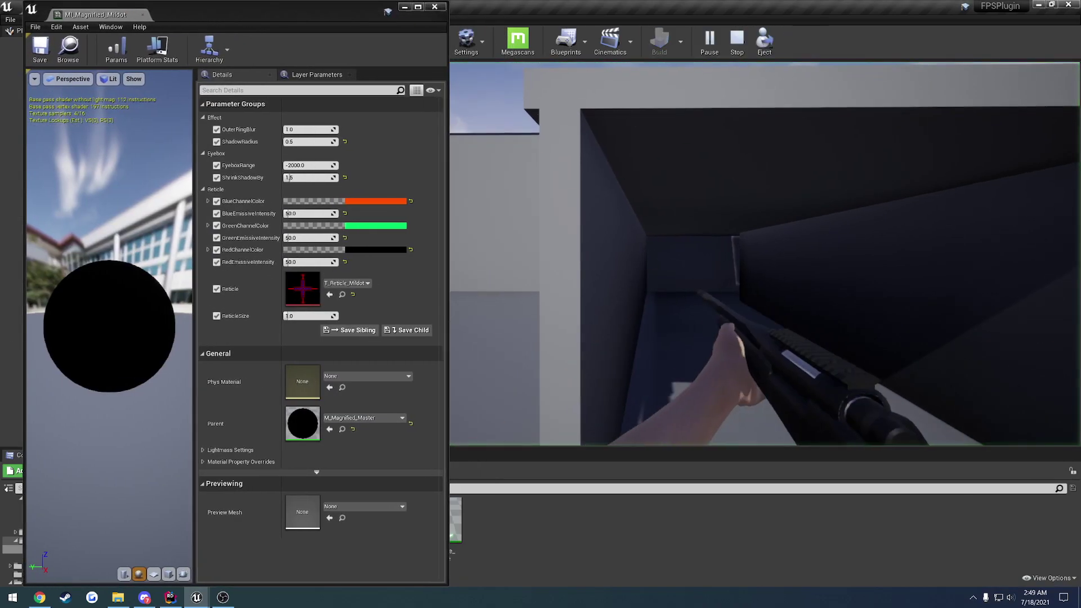
key("t")
left_click(770, 332)
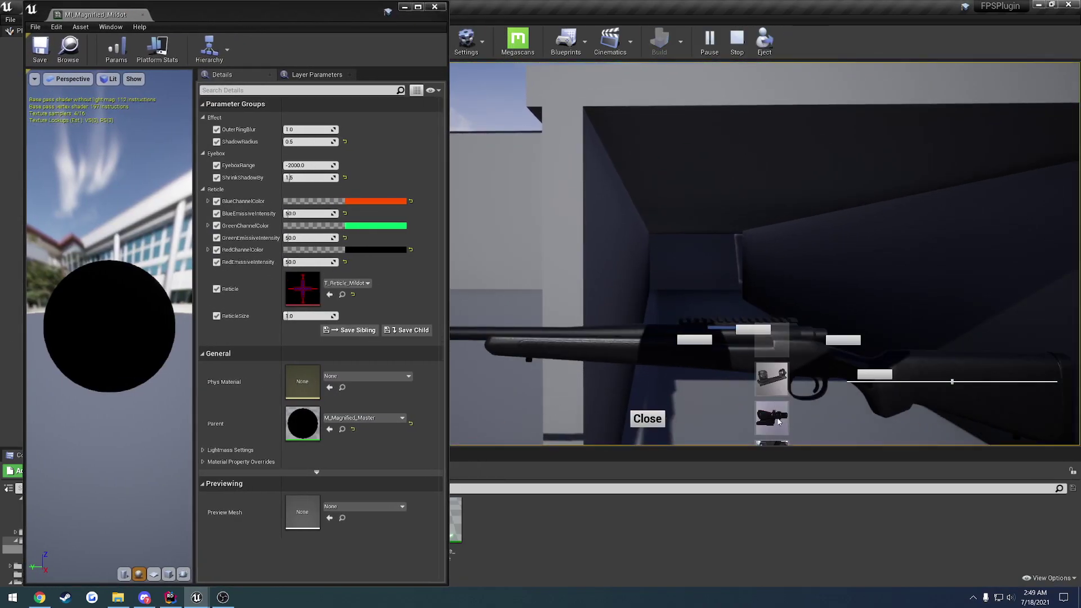
left_click(776, 389)
left_click(776, 405)
left_click(649, 420)
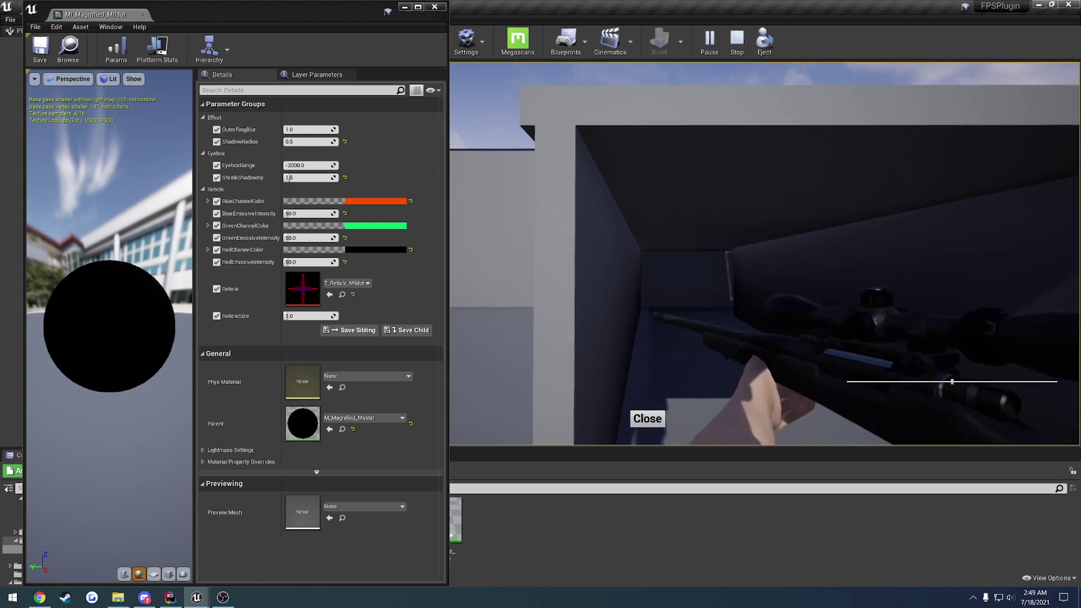
right_click(649, 419)
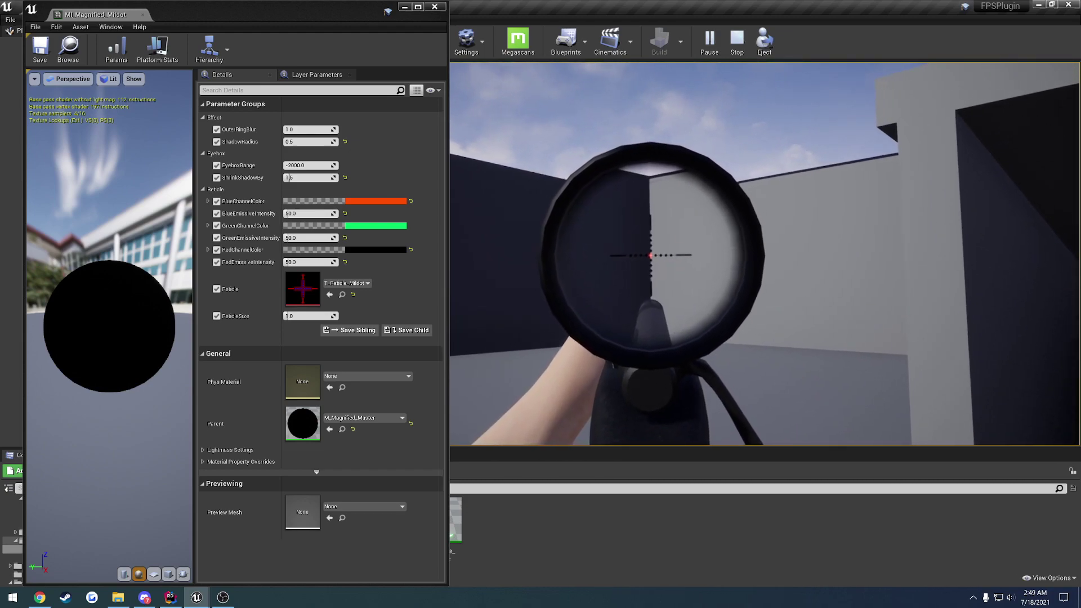
right_click(765, 253)
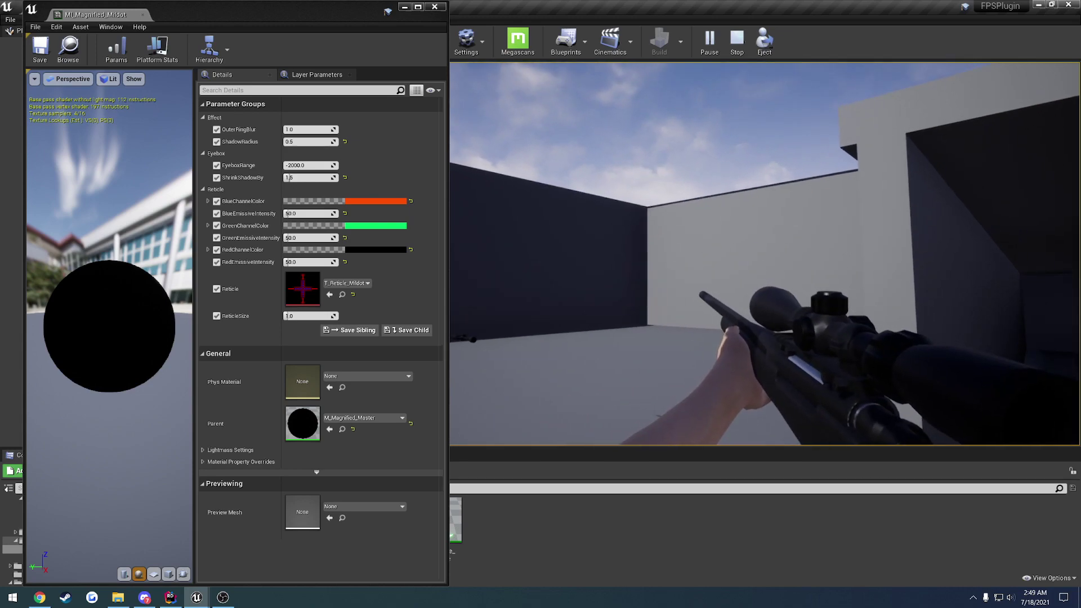
Step: Stop playing and bring the placed 30mm scope into view in the level to examine its reticle
key("Escape")
key("w")
right_click_drag(764, 254, 951, 260)
key("a")
key("w")
key("q")
key("e")
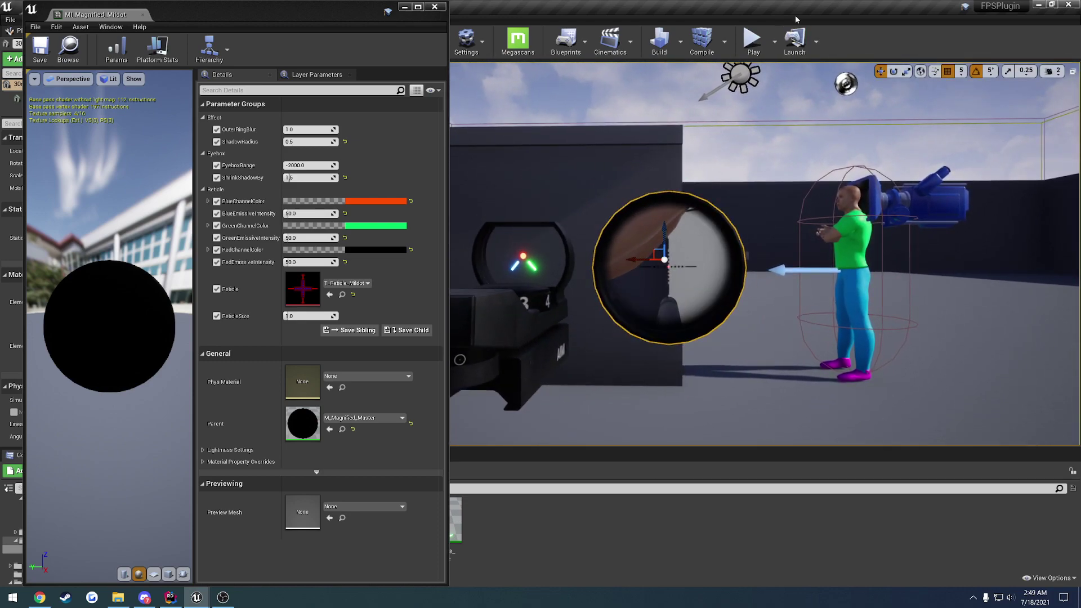
Step: Play the level again, fit the scope mount with the first listed scope, aim with it and stop playing
left_click(752, 39)
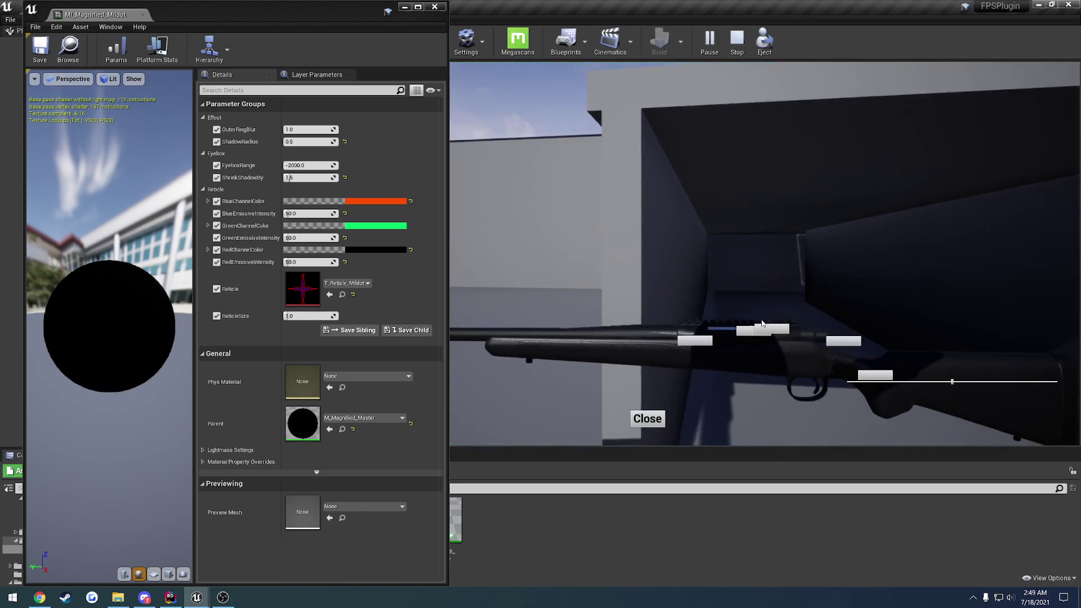
left_click(771, 329)
left_click(777, 384)
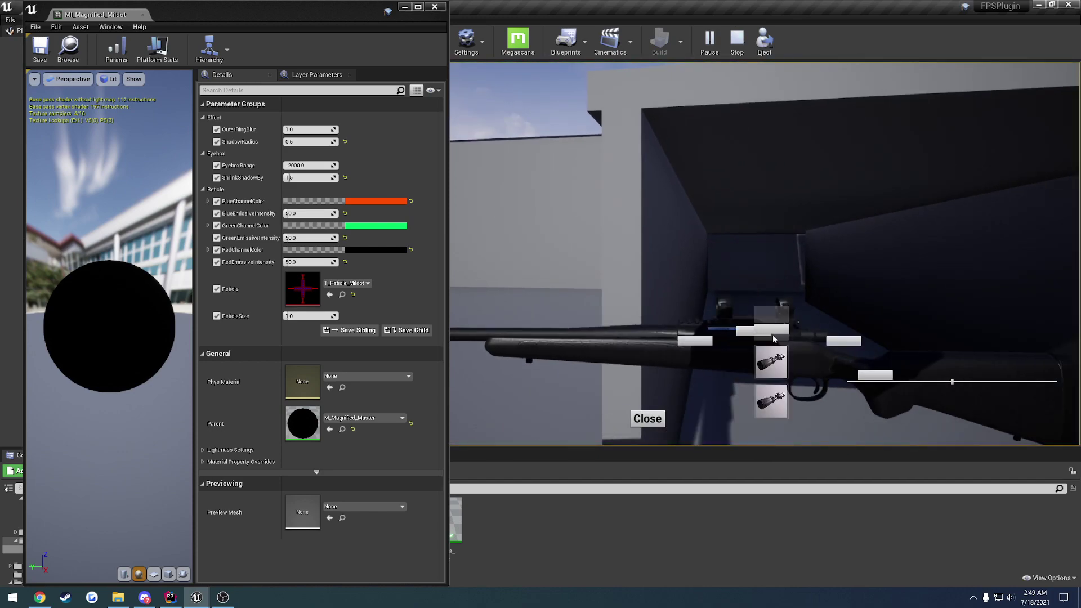
left_click(774, 365)
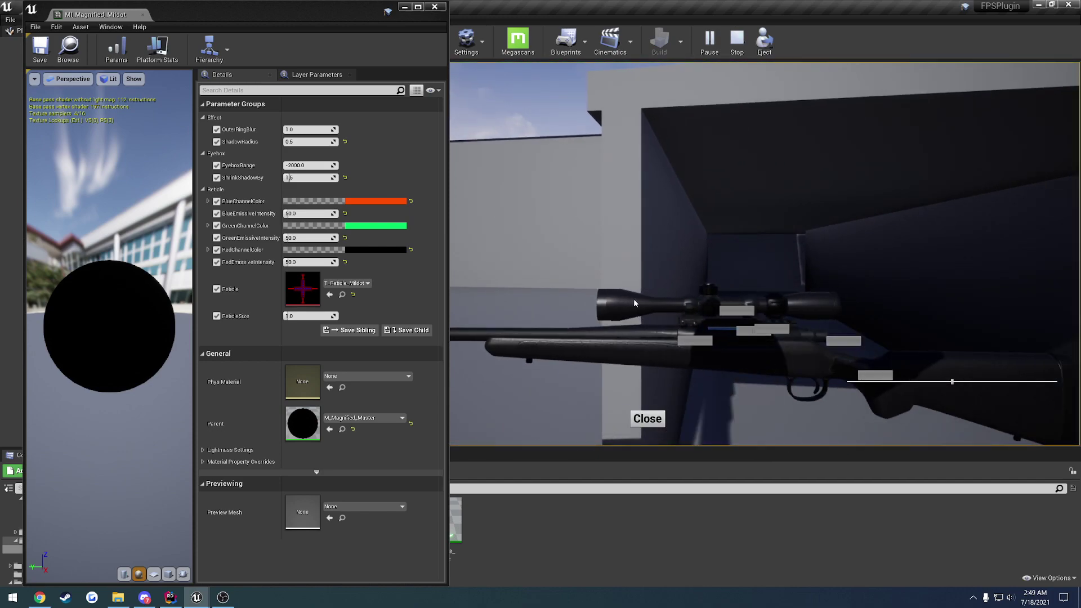
left_click(647, 417)
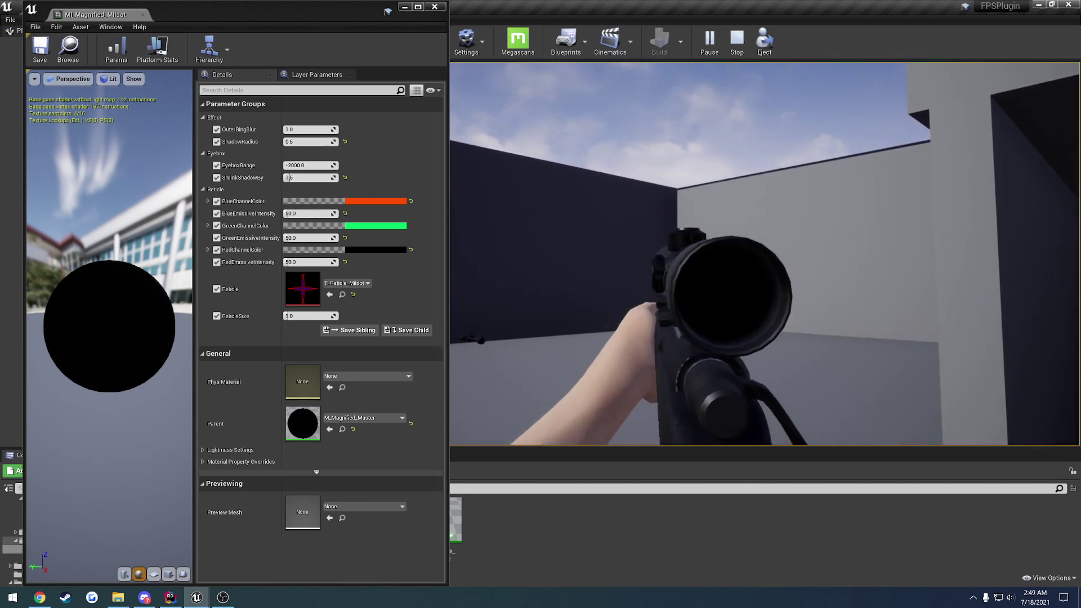
key("Escape")
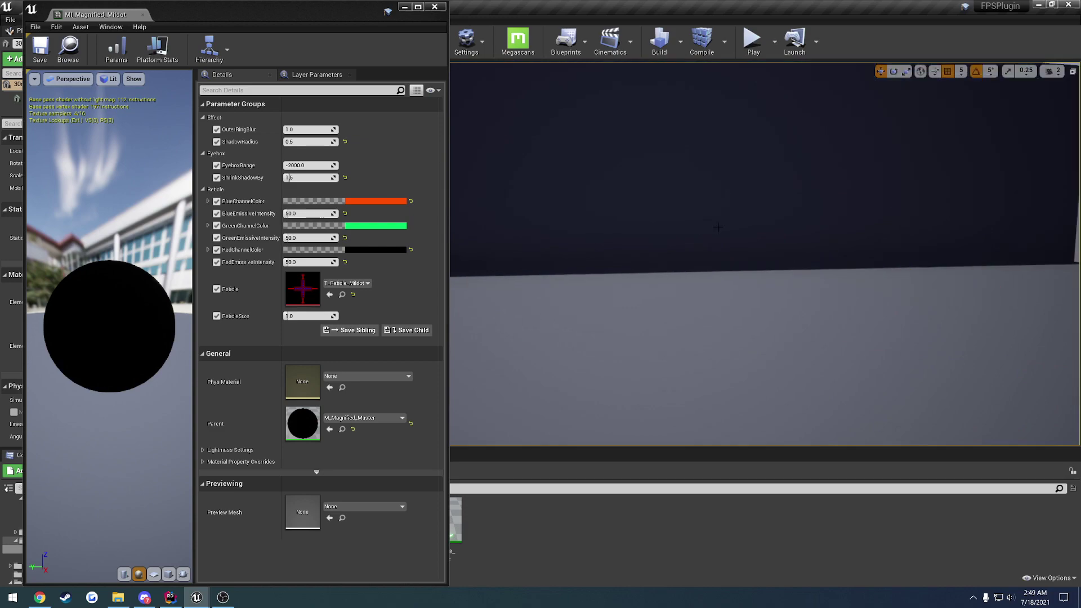
Step: Look through the placed scope in the level and examine its reticle and shadow from slightly different viewpoints
key("a")
key("w")
right_click_drag(732, 253, 856, 248)
key("w")
key("d")
key("w")
key("s")
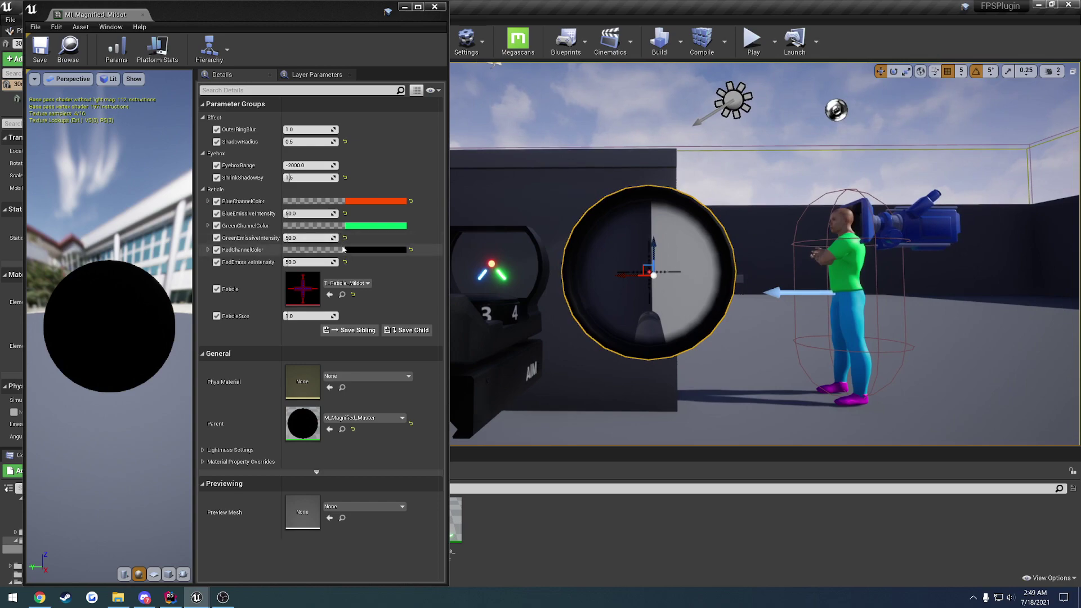
right_click_drag(788, 225, 720, 228)
left_click(788, 226)
key("d")
key("a")
right_click_drag(667, 278, 664, 278)
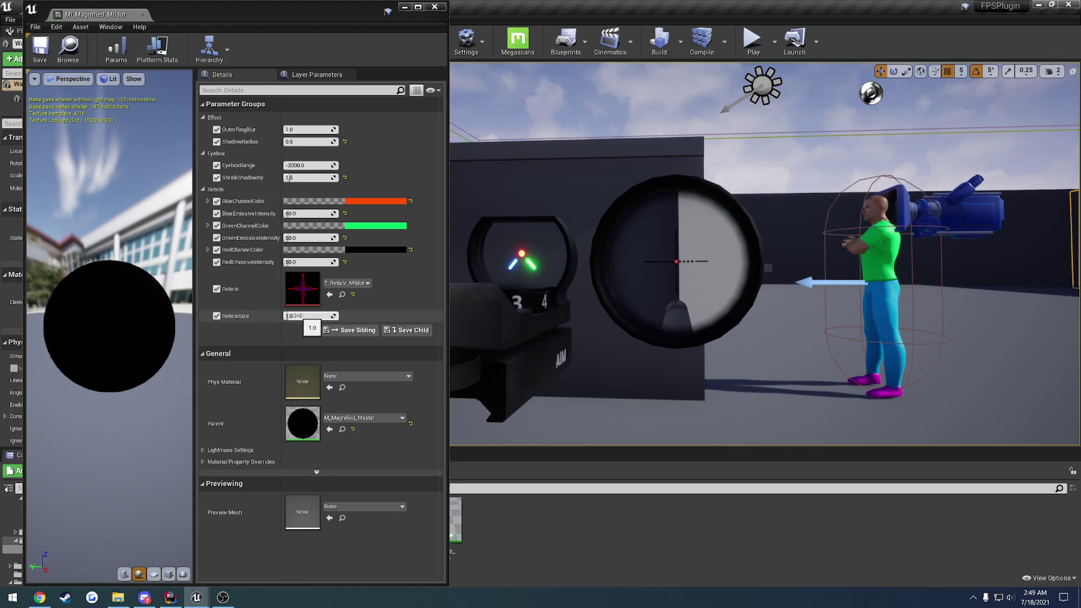
Step: Try a ReticleSize of about 3.56 in MI_Magnified_Mildot, reset it to its default and close the material instance
mouse_move(299, 316)
left_mouse_down()
mouse_move(315, 315)
mouse_move(302, 311)
left_mouse_up()
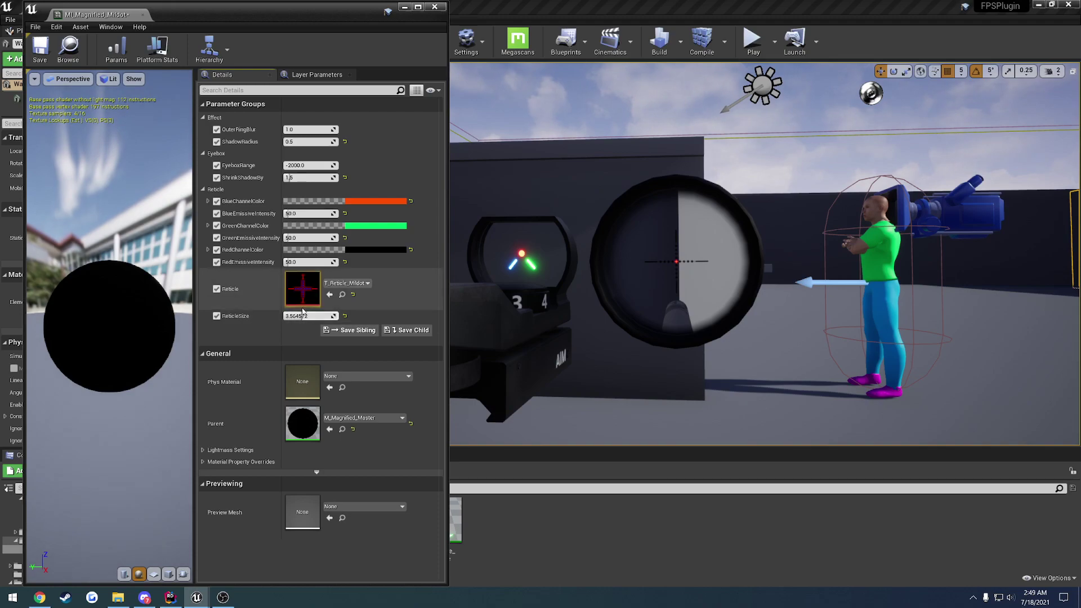
left_click(345, 316)
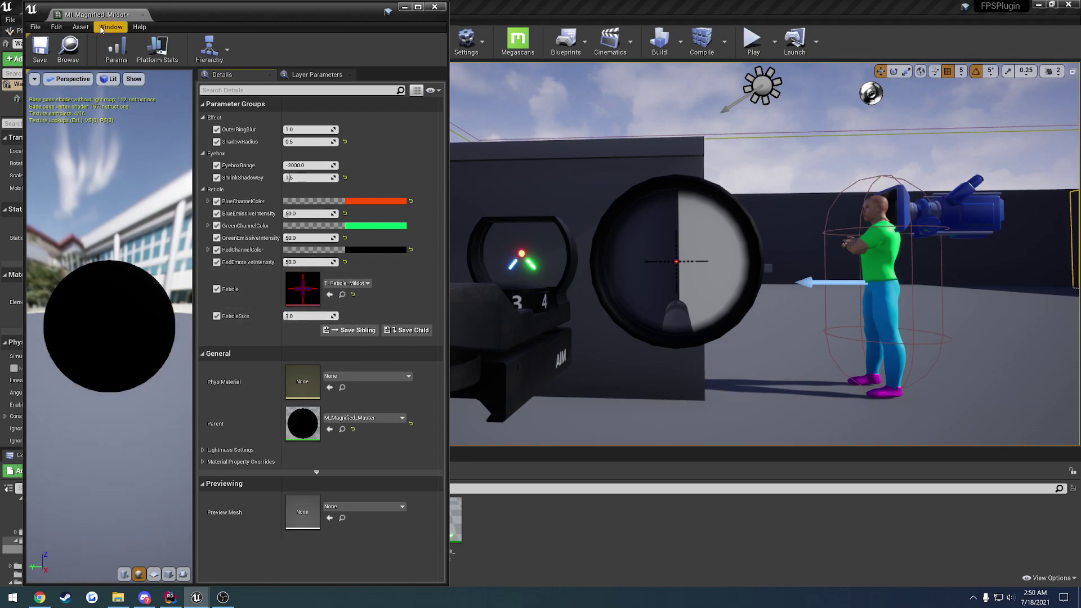
left_click(142, 14)
Step: Open the MI_Magnified_MildotCenterIlluminated material instance and place its window so the scope stays visible in the level
double_click(292, 518)
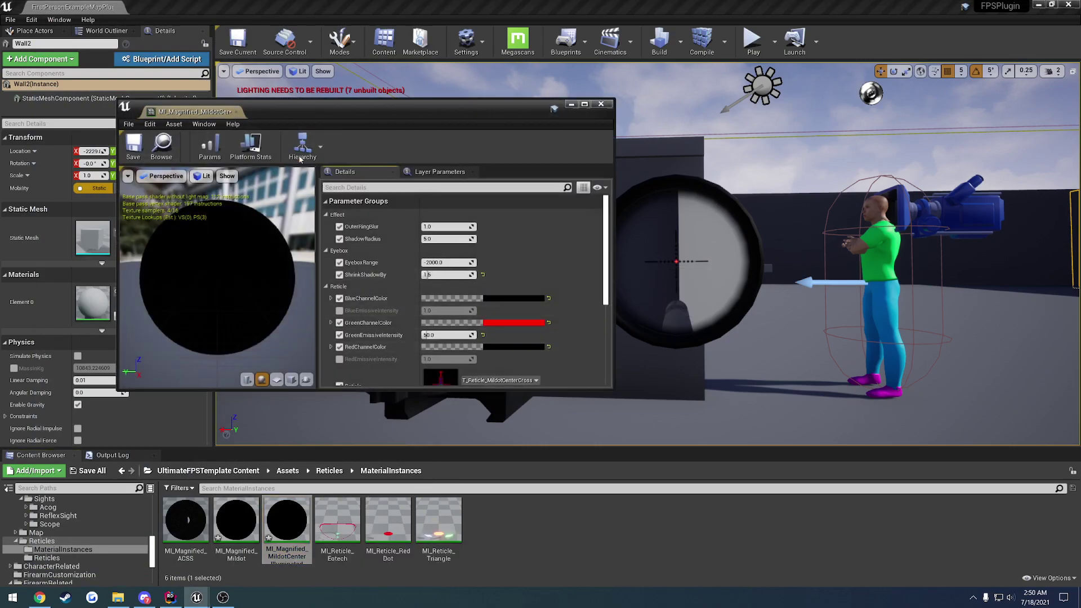
left_click_drag(298, 97, 279, 19)
right_click_drag(671, 132, 668, 133)
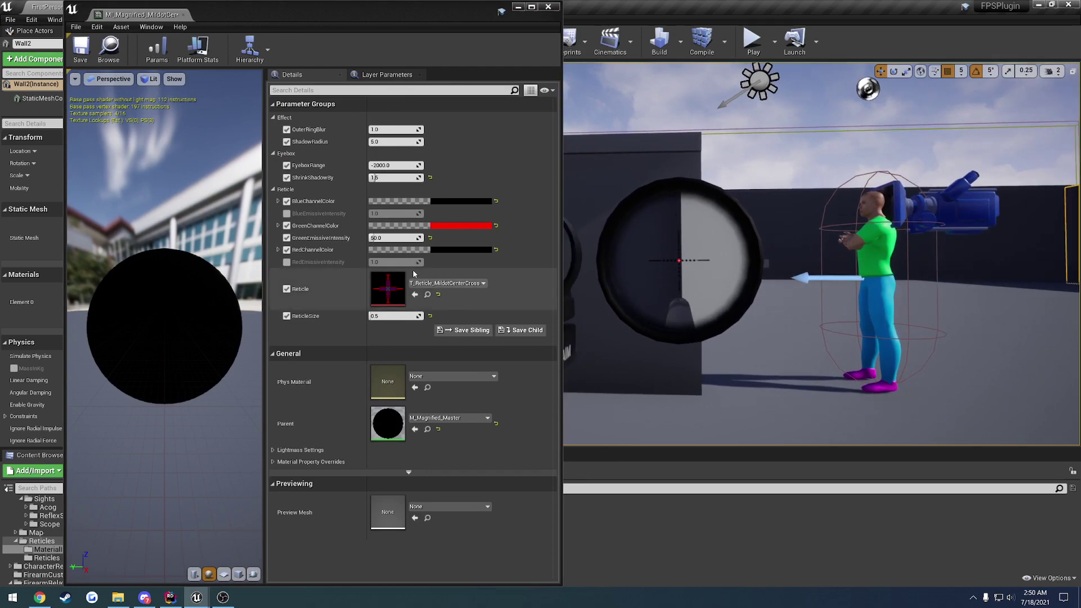
Step: Try ReticleSize values of about 0.55 and 0.1 on the center-cross mildot reticle, and set it to 1.0
left_click(391, 315)
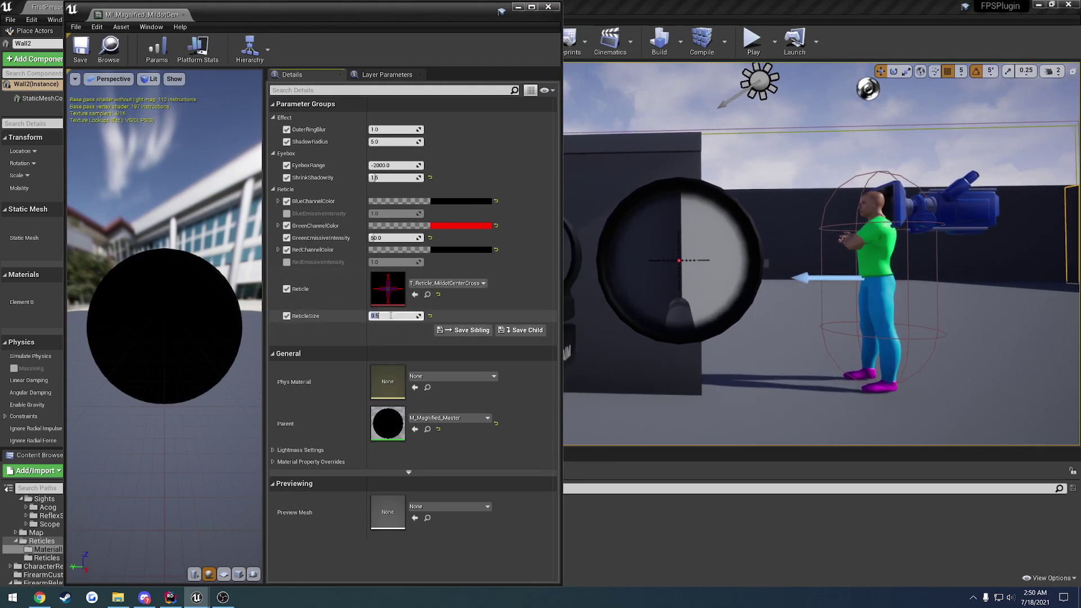
key("Return")
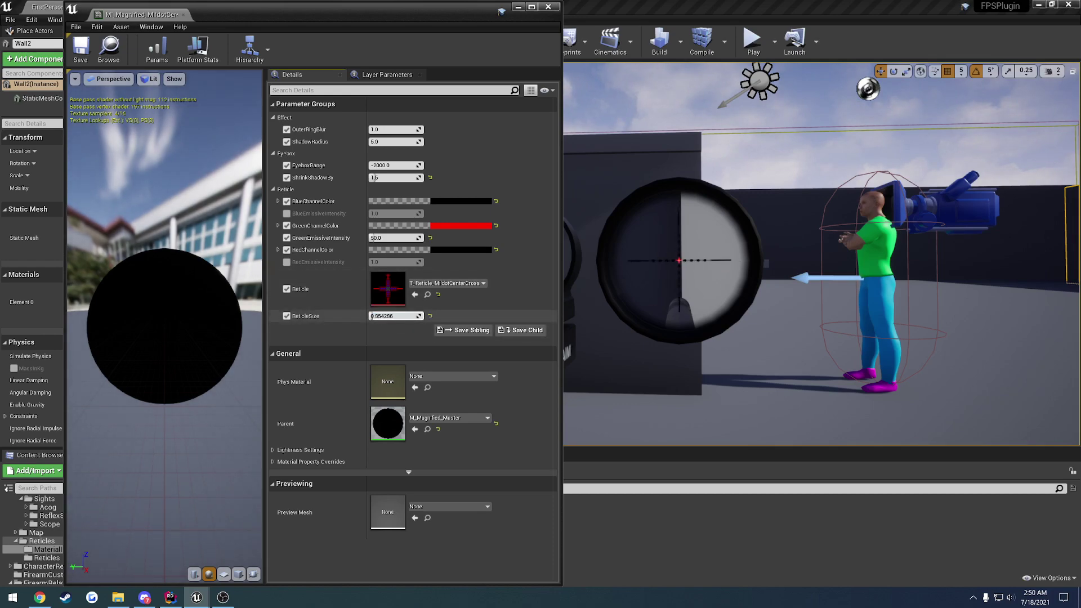
mouse_move(391, 316)
left_mouse_down()
mouse_move(411, 316)
mouse_move(376, 316)
left_mouse_up()
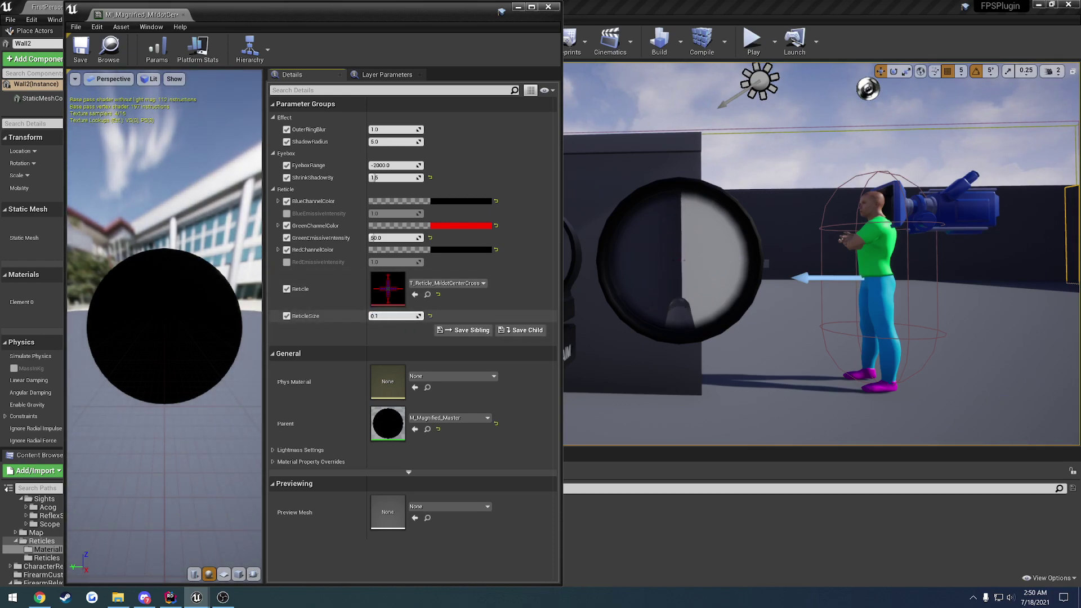
key("ctrl+s")
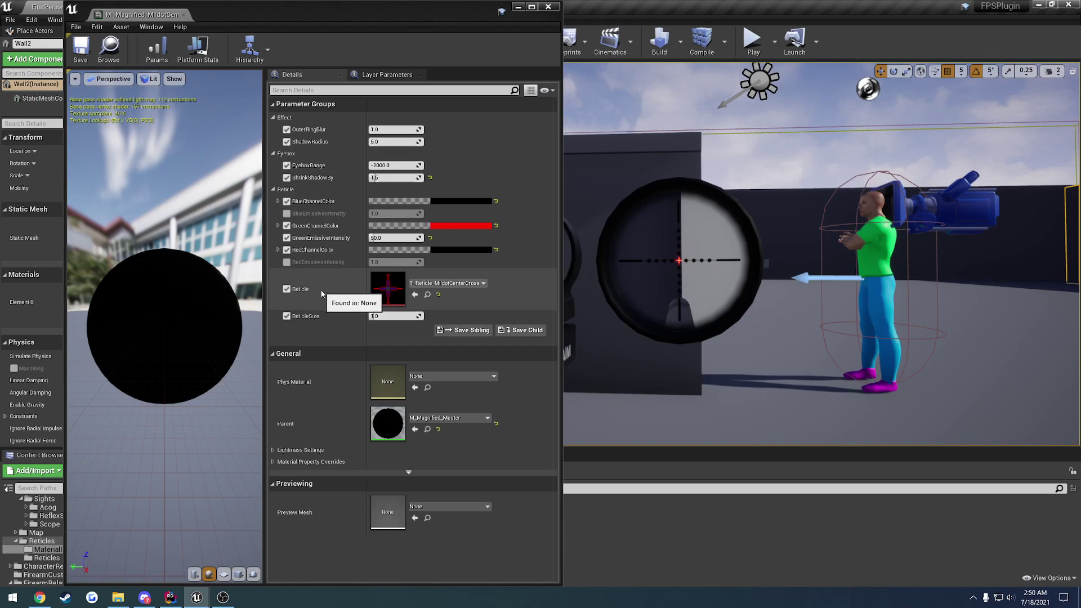
Step: Try T_Reticle_Eotech and T_Reticle_Mildot as the Reticle texture, and restore T_Reticle_MildotCenterCross
left_click(467, 284)
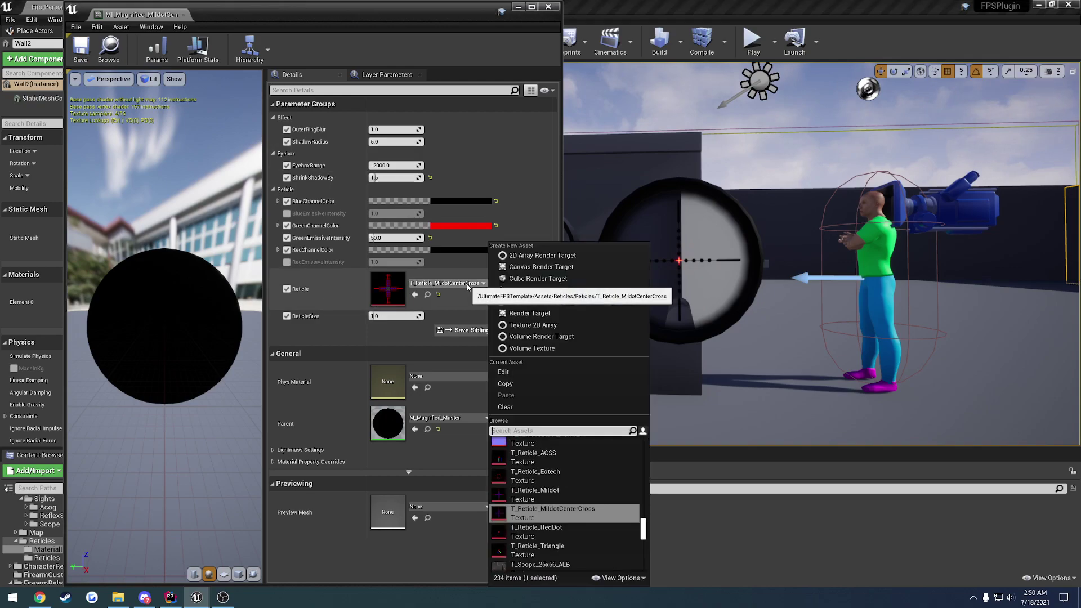
left_click(565, 475)
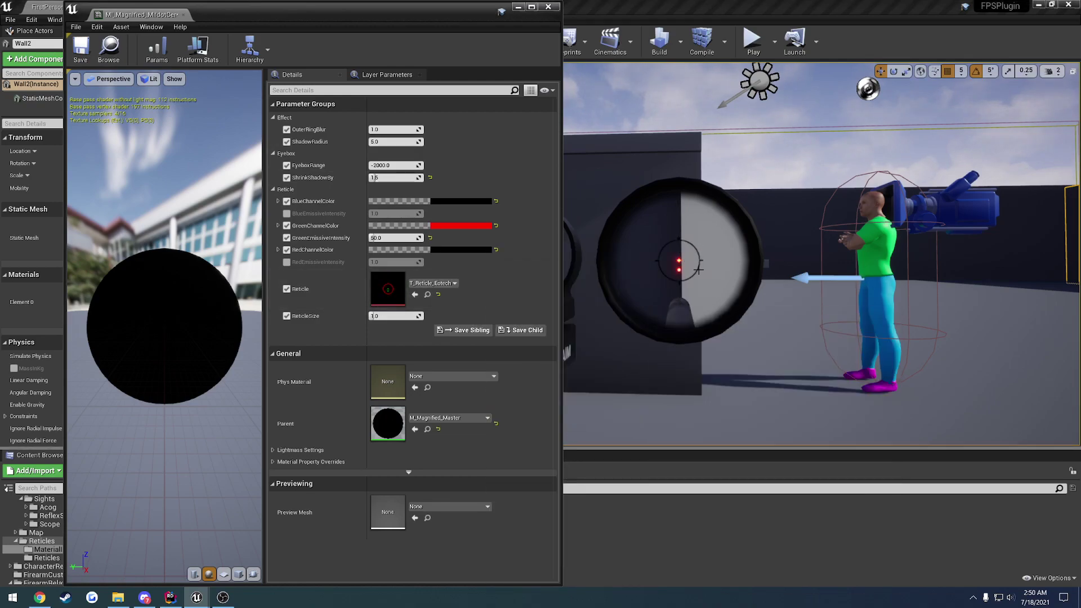
left_click(433, 284)
left_click(527, 532)
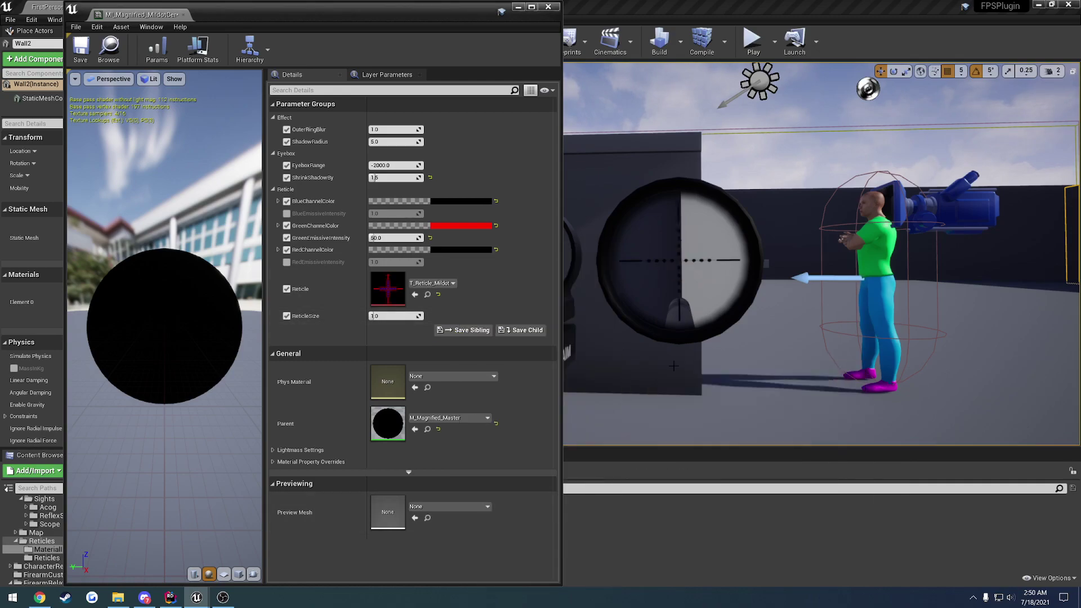
left_click(433, 284)
left_click(531, 535)
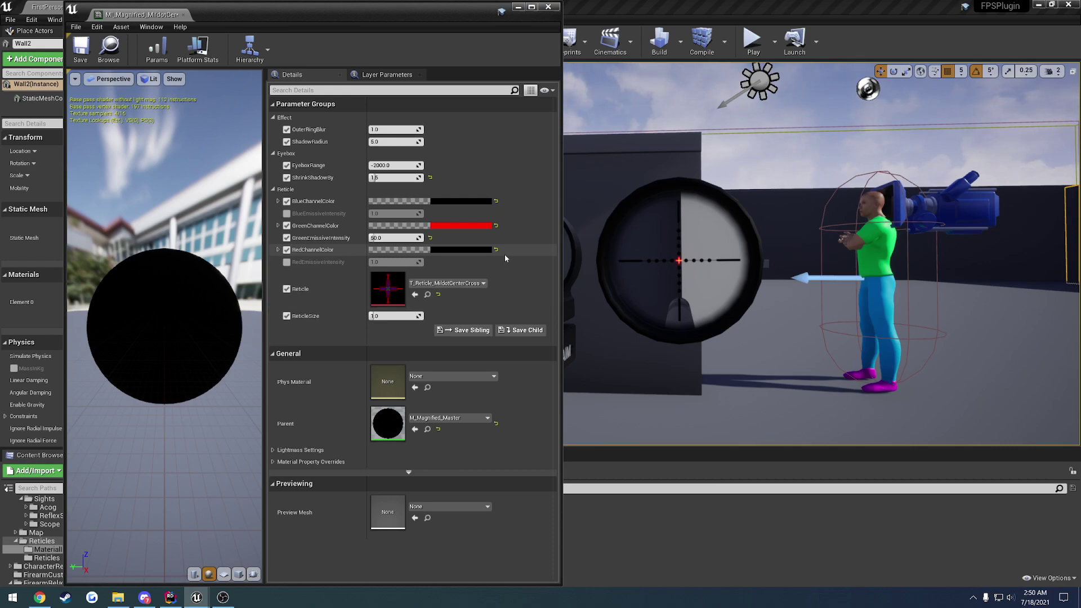
Step: Enable the BlueEmissiveIntensity and RedEmissiveIntensity parameters and change RedChannelColor to a fully bright red (hex sRGB FF0029)
left_click(286, 213)
left_click(286, 262)
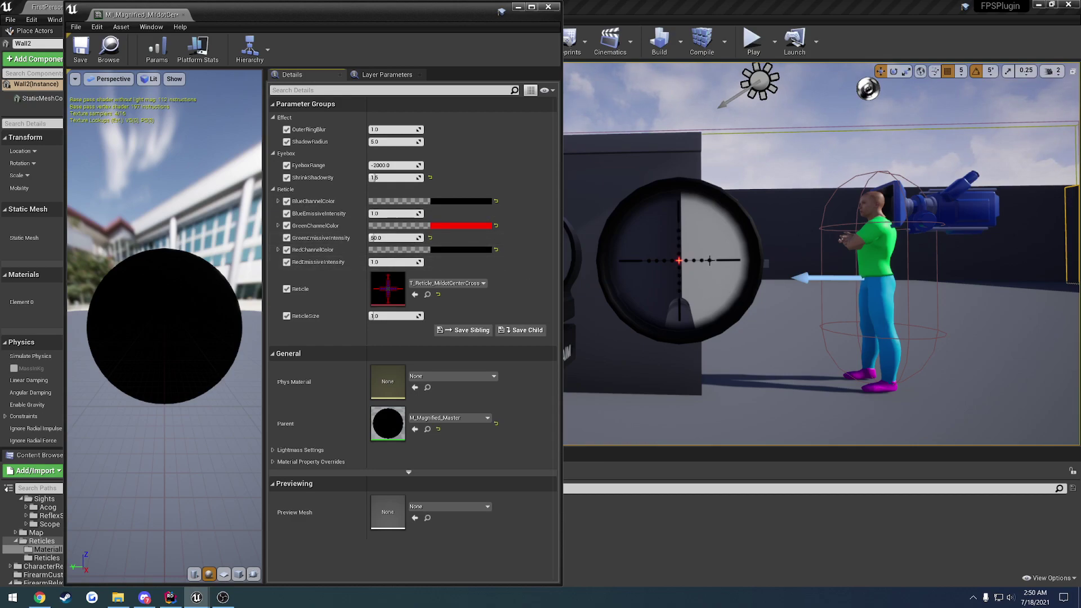
left_click(472, 251)
left_click_drag(529, 258, 394, 275)
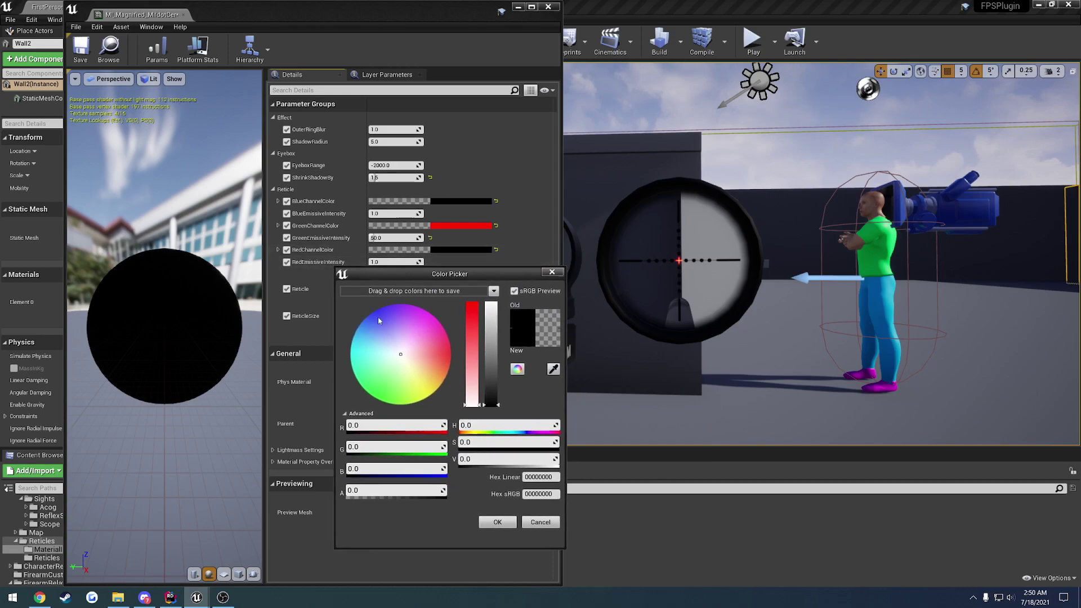
left_click_drag(423, 357, 451, 353)
left_click_drag(491, 404, 491, 291)
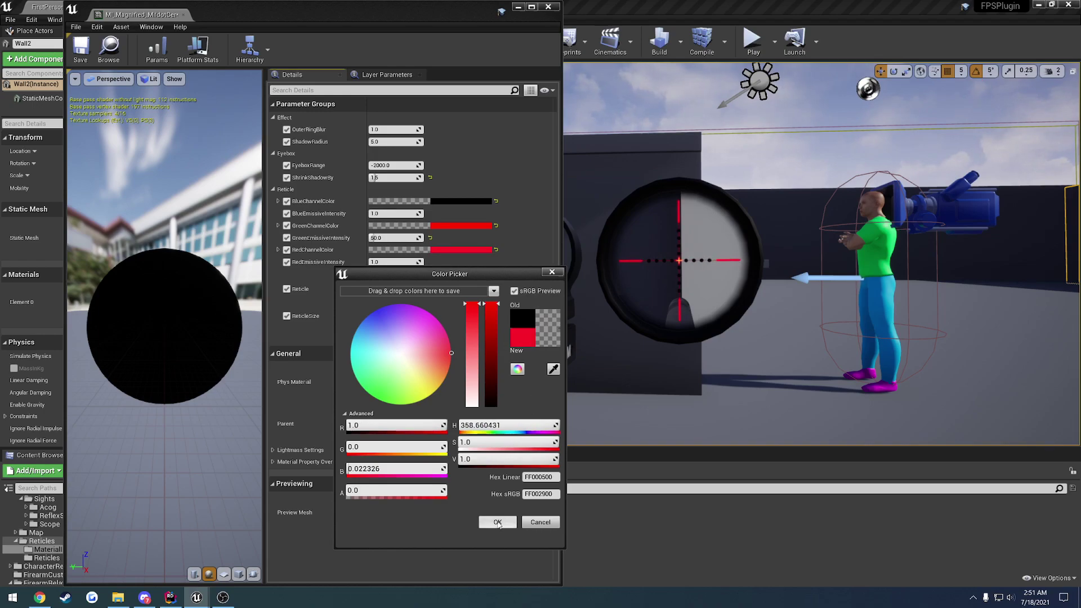
left_click(497, 522)
Step: Try blue, orange-red and light blue shades for BlueChannelColor at full brightness, and accept a deep blue
left_click(454, 202)
left_click_drag(535, 211, 404, 237)
left_click(362, 276)
left_click_drag(483, 368, 477, 224)
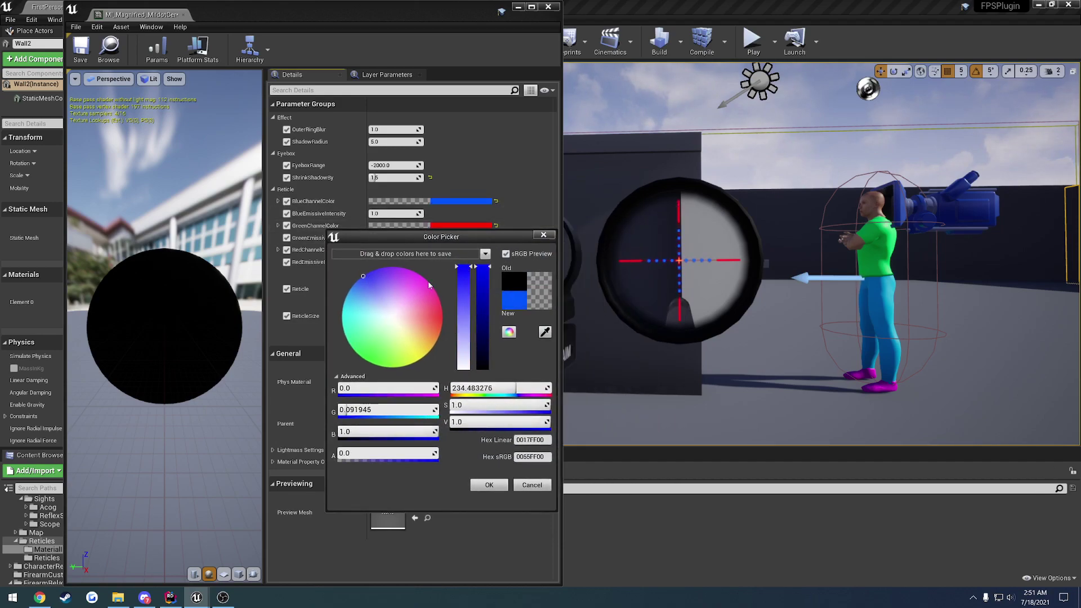
left_click_drag(392, 304, 496, 326)
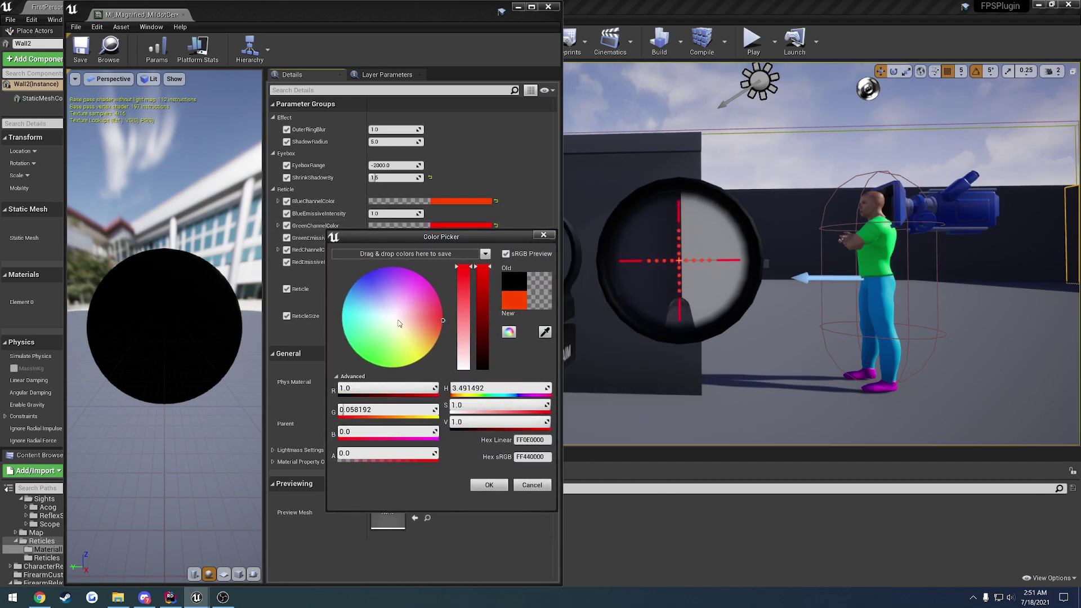
mouse_move(398, 323)
left_mouse_down()
mouse_move(420, 360)
mouse_move(360, 351)
mouse_move(328, 259)
left_mouse_up()
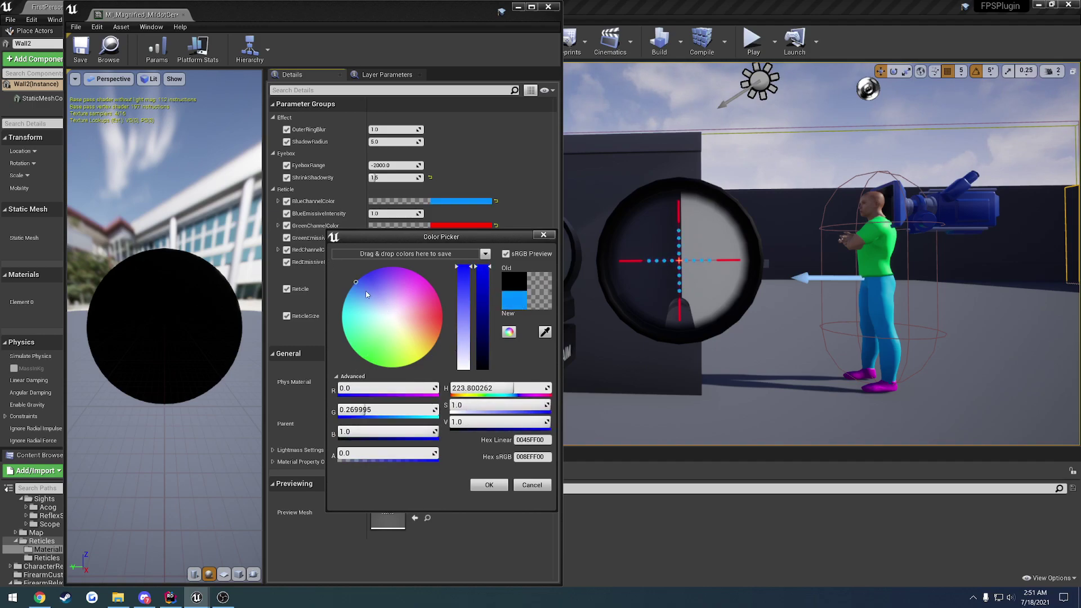
left_click_drag(366, 294, 367, 273)
left_click(490, 484)
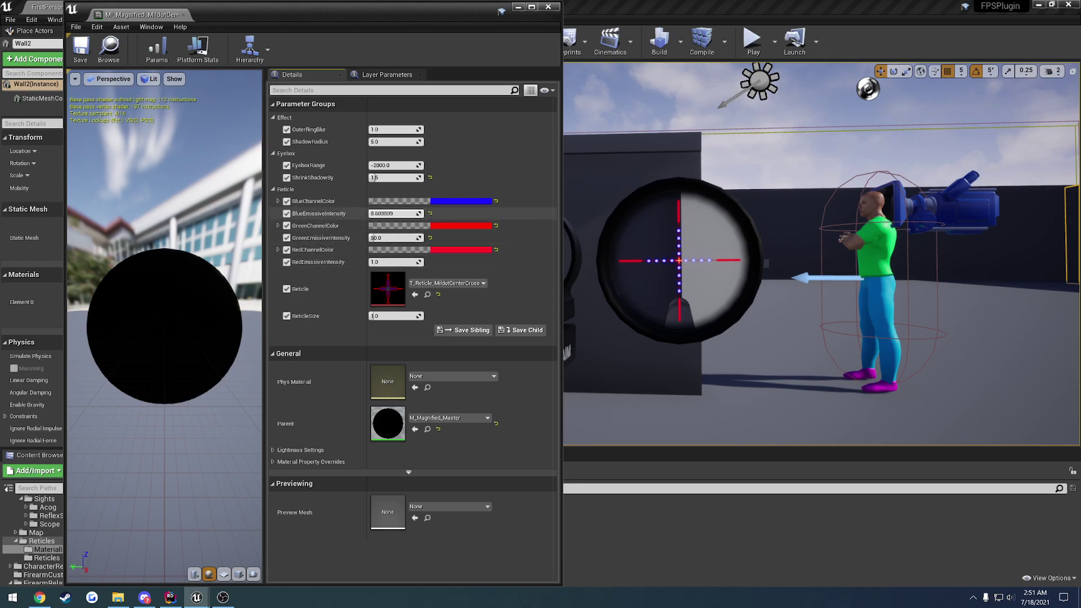
Step: Try BlueEmissiveIntensity values of about 355 and 500000, and set it back to 1
left_click_drag(391, 213, 408, 214)
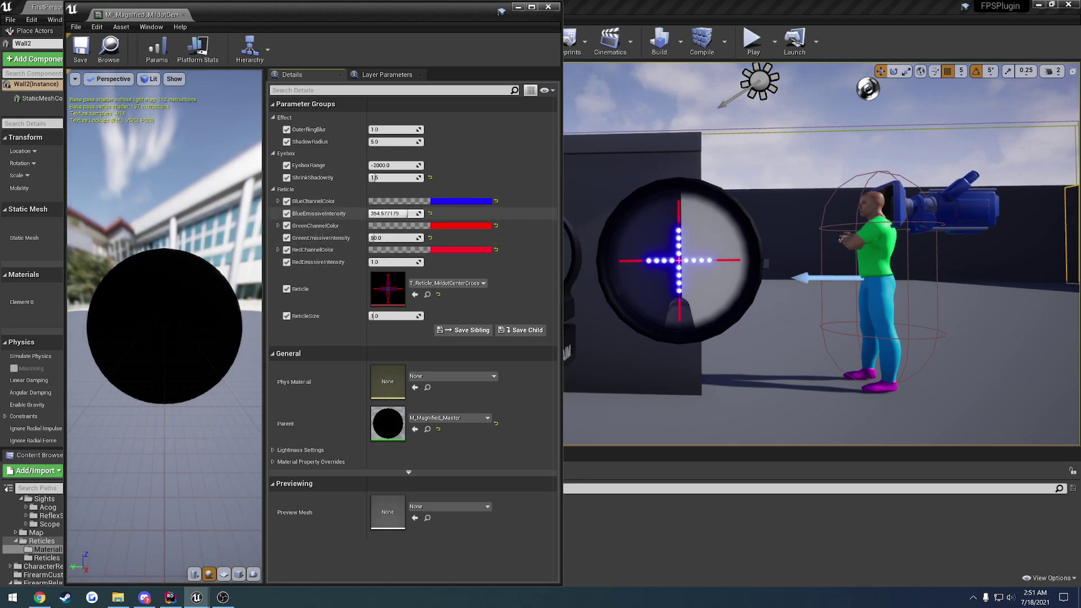
left_click(376, 213)
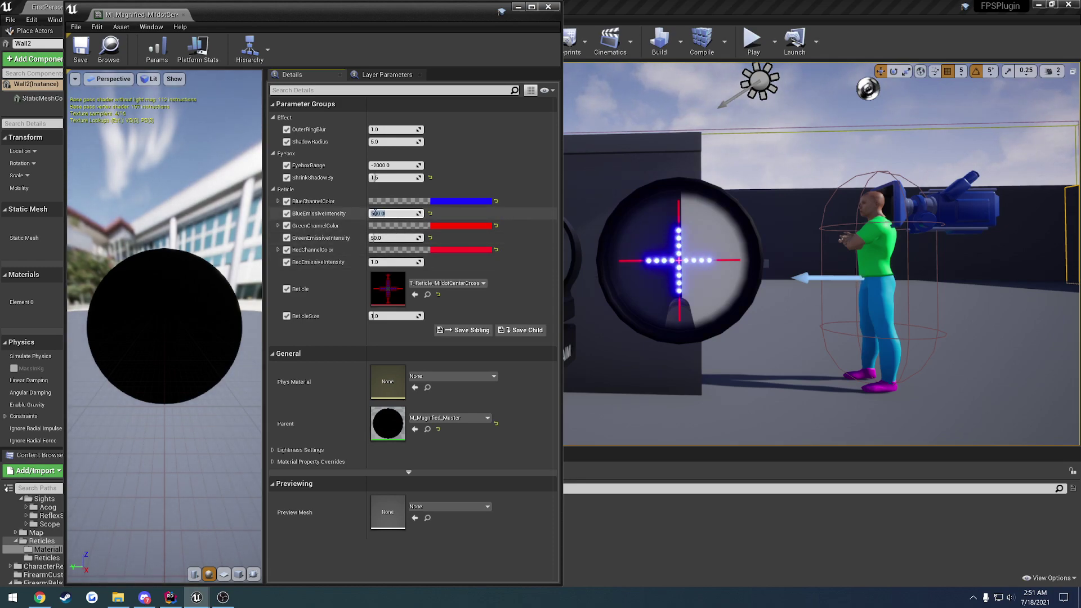
key("Return")
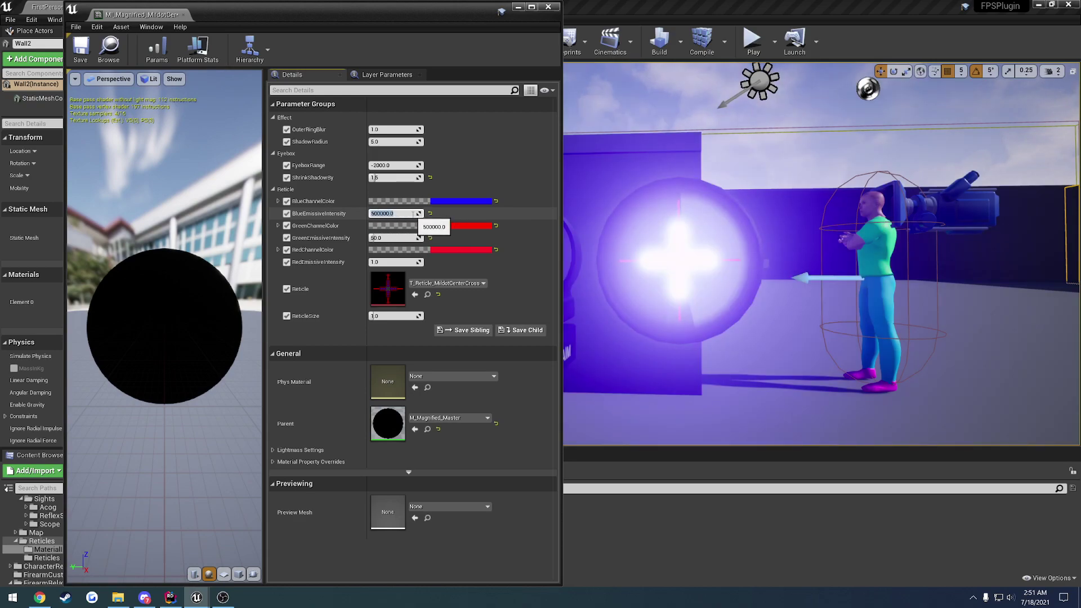
type("1")
key("Return")
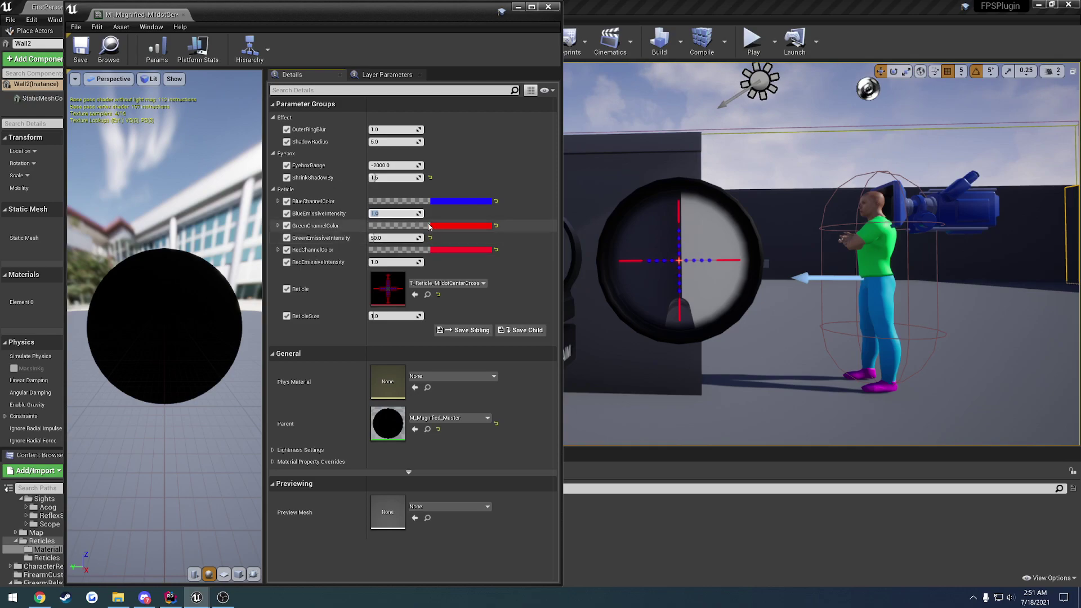
Step: Change BlueChannelColor and RedChannelColor back to black
left_click(465, 202)
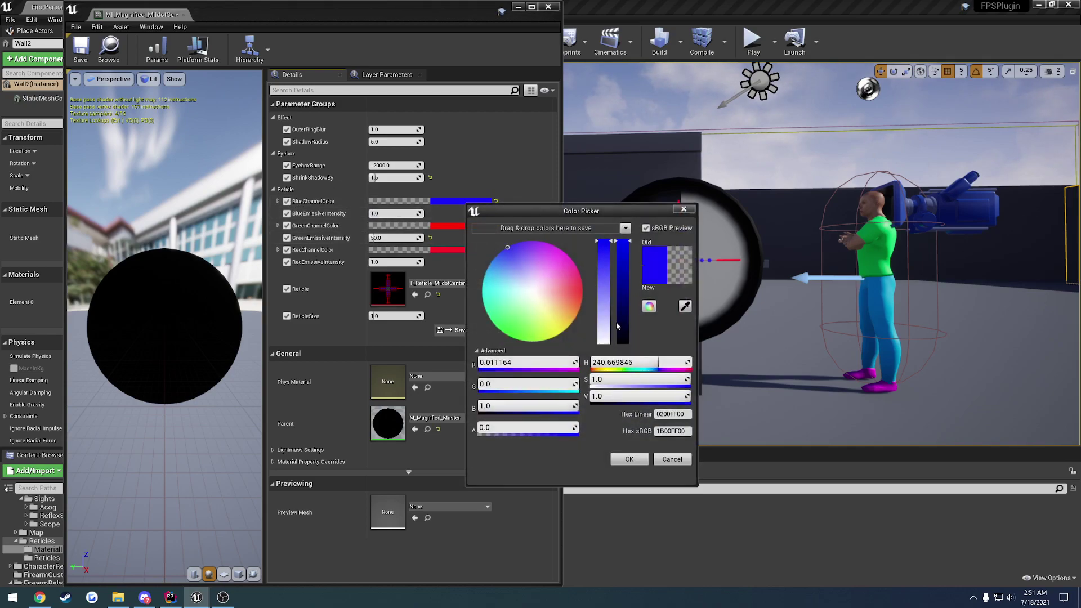
left_click_drag(617, 325, 632, 393)
left_click(629, 458)
left_click(471, 252)
left_click(636, 508)
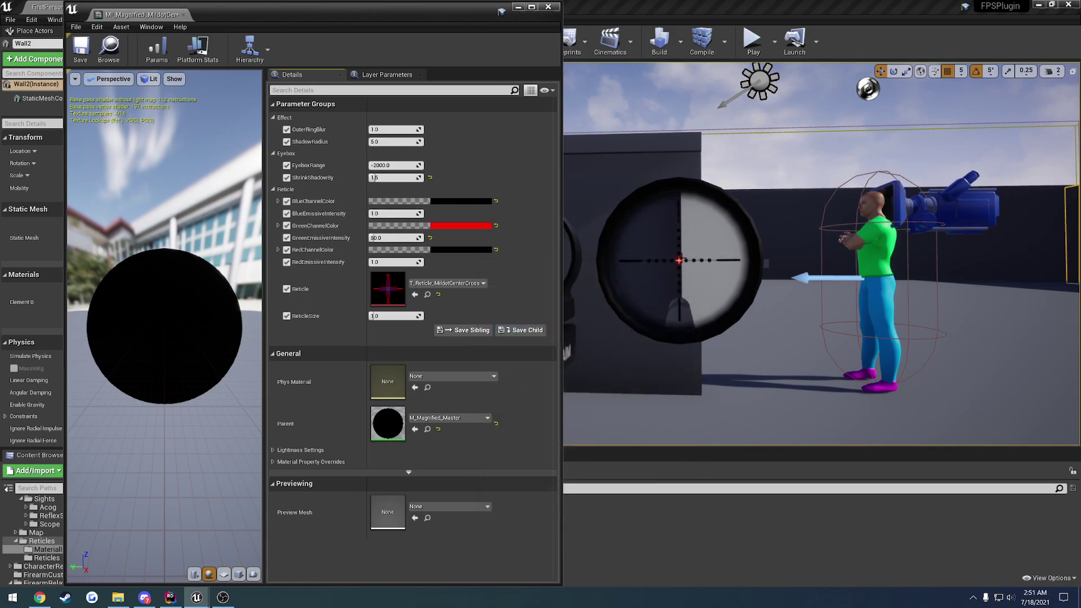
Step: Try other hues for GreenChannelColor, set its blue component to 0 and accept pure red (FF0000)
left_click(448, 225)
left_click_drag(551, 234, 442, 220)
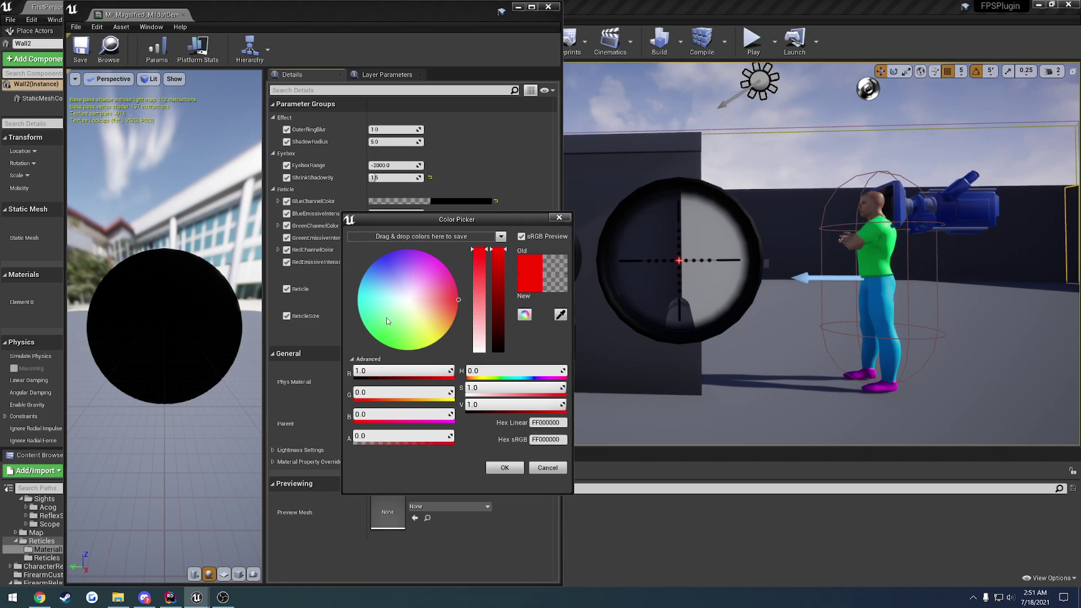
mouse_move(386, 318)
left_mouse_down()
mouse_move(370, 338)
mouse_move(386, 261)
mouse_move(429, 287)
mouse_move(448, 339)
mouse_move(437, 303)
mouse_move(485, 296)
left_mouse_up()
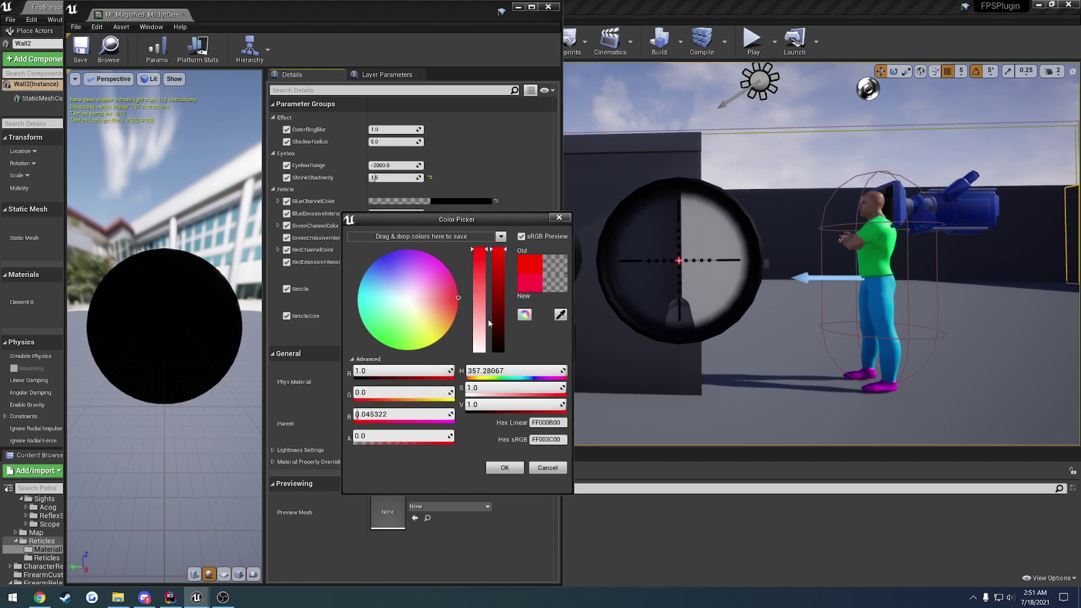
left_click(406, 420)
type("0")
key("Return")
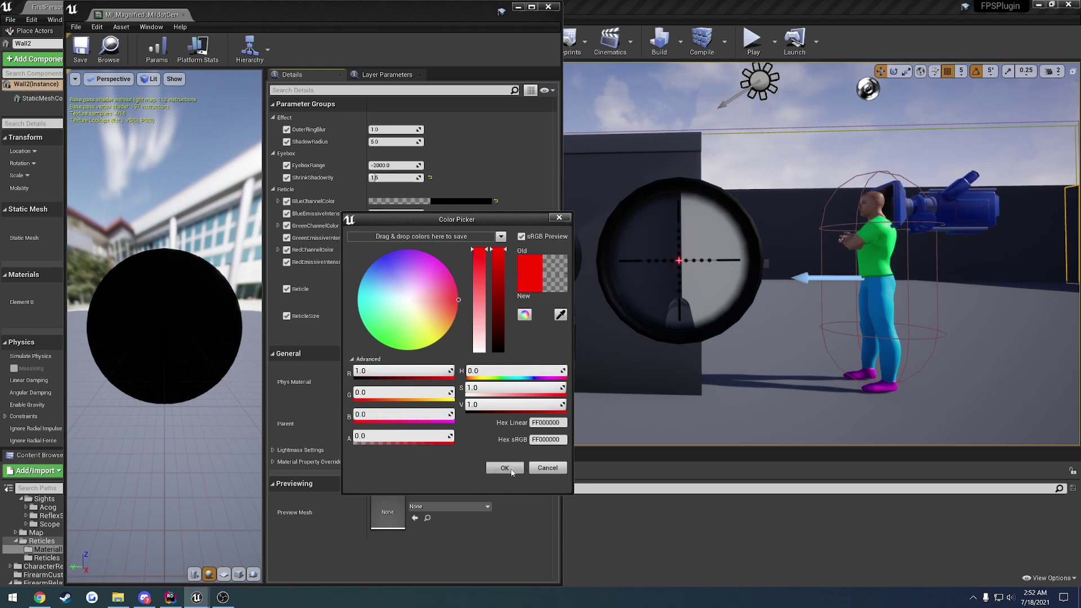
left_click(505, 468)
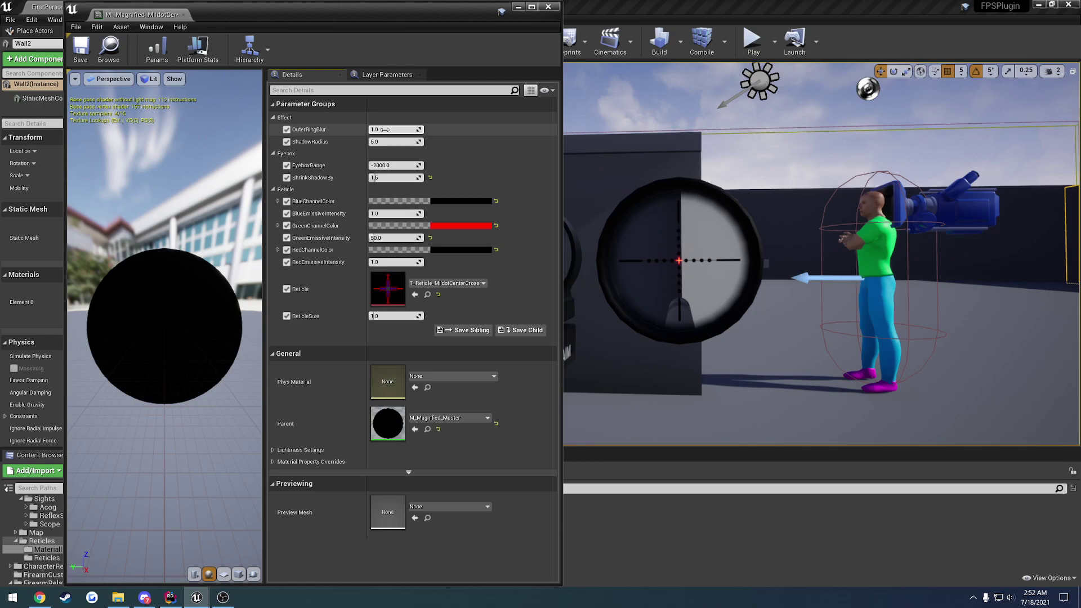
Step: Try an OuterRingBlur of about 1.52, reset it to its default, and save and close the material instance
left_click_drag(385, 129, 414, 129)
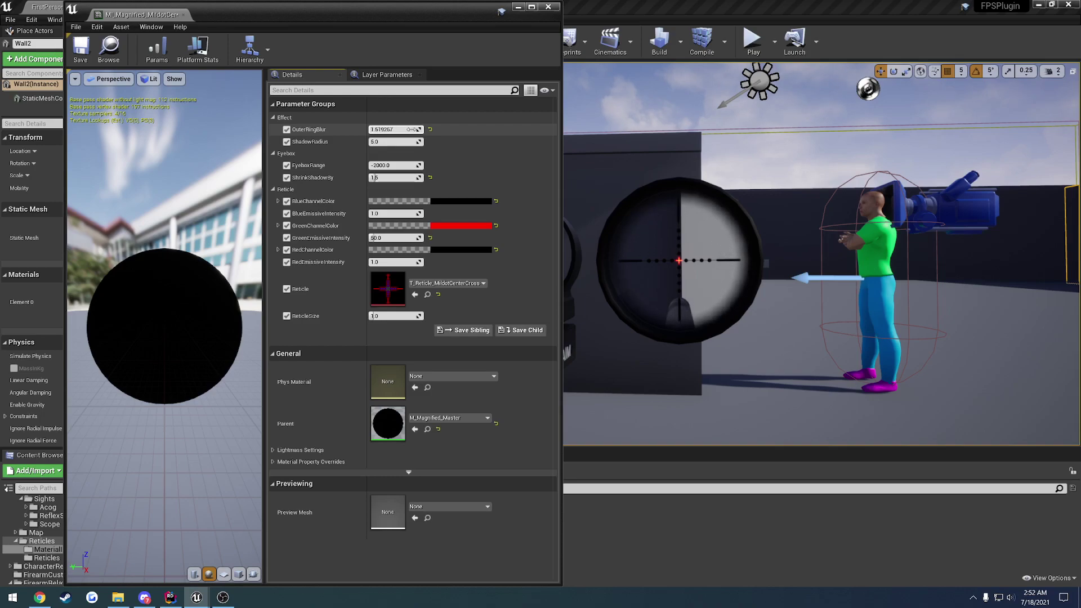
left_click(430, 130)
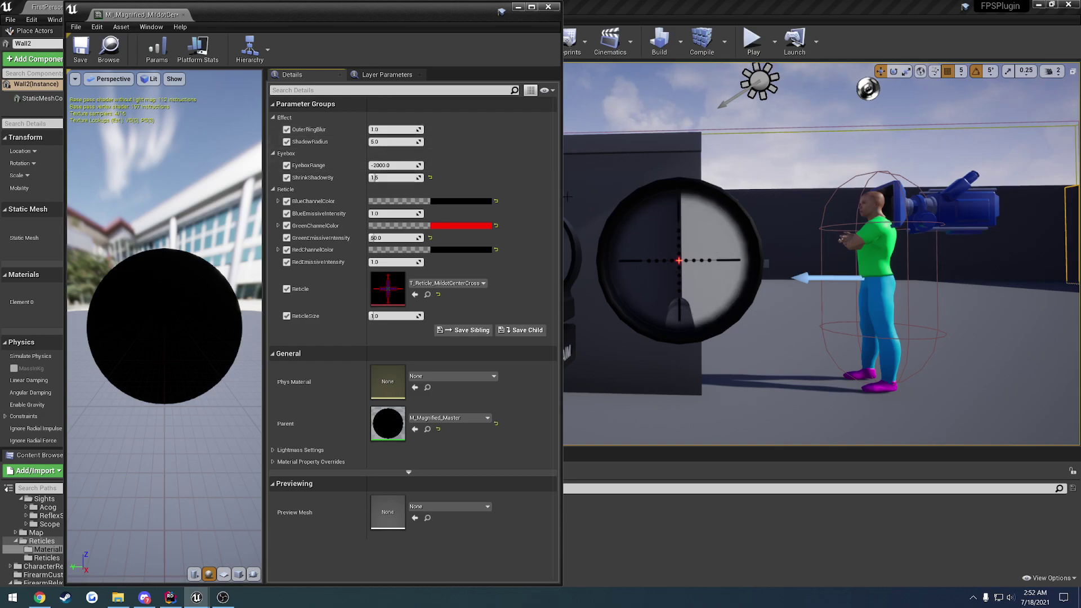
left_click(84, 48)
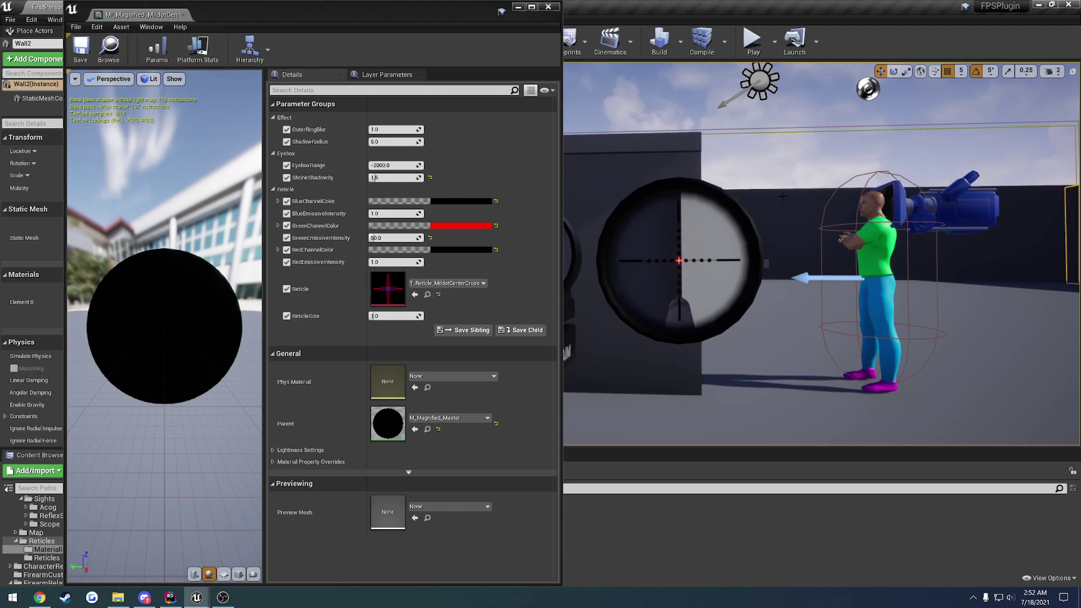
left_click(194, 14)
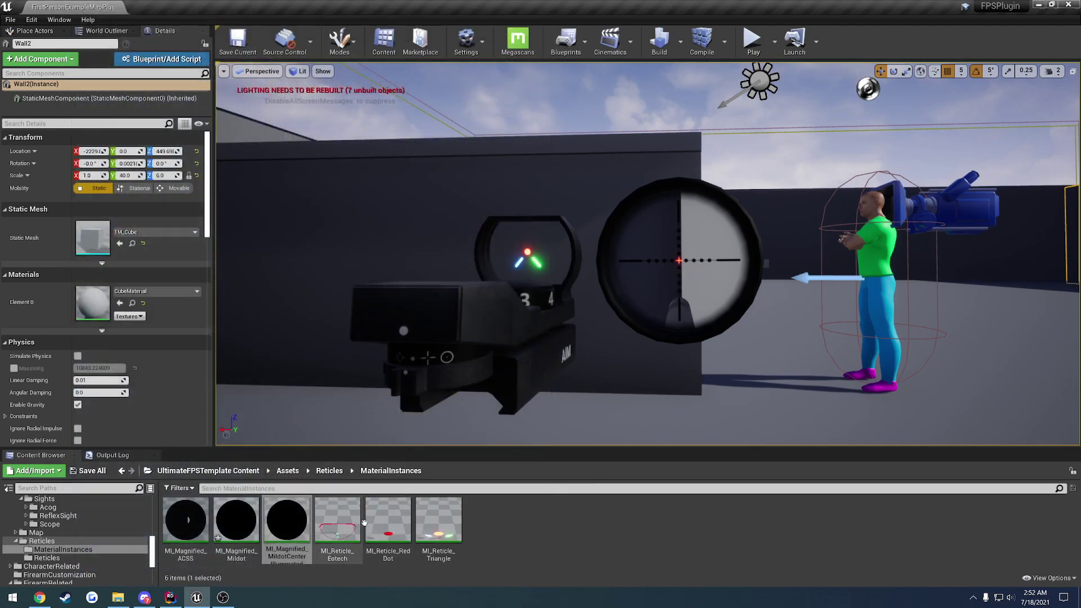
Step: Bring the reflex sight into view in the level and open the MI_Reticle_Triangle material instance beside it
middle_click_drag(485, 360, 332, 383)
right_click_drag(563, 254, 585, 255)
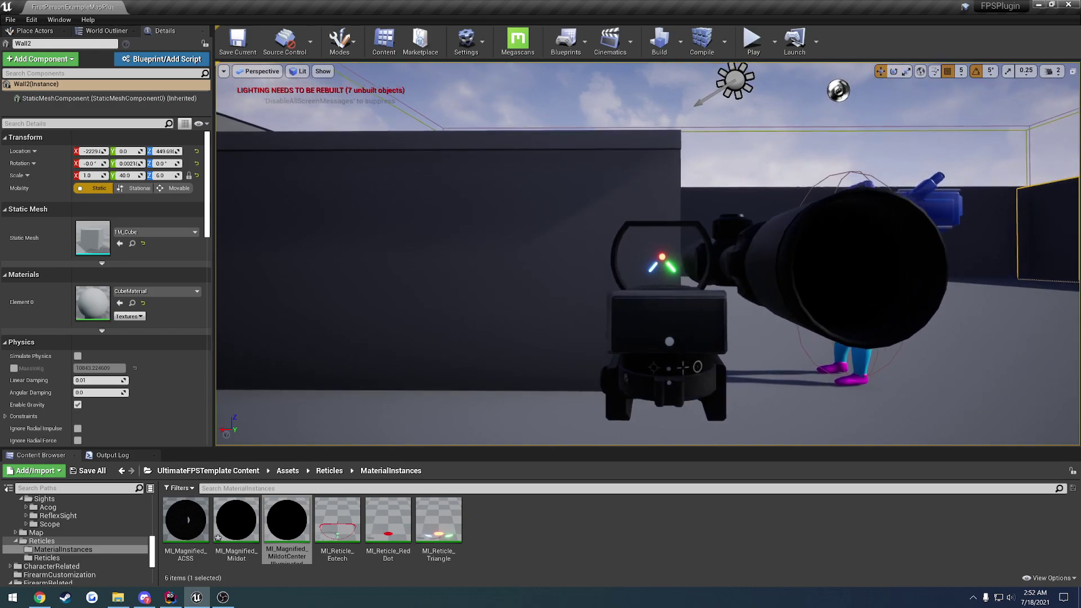
double_click(438, 523)
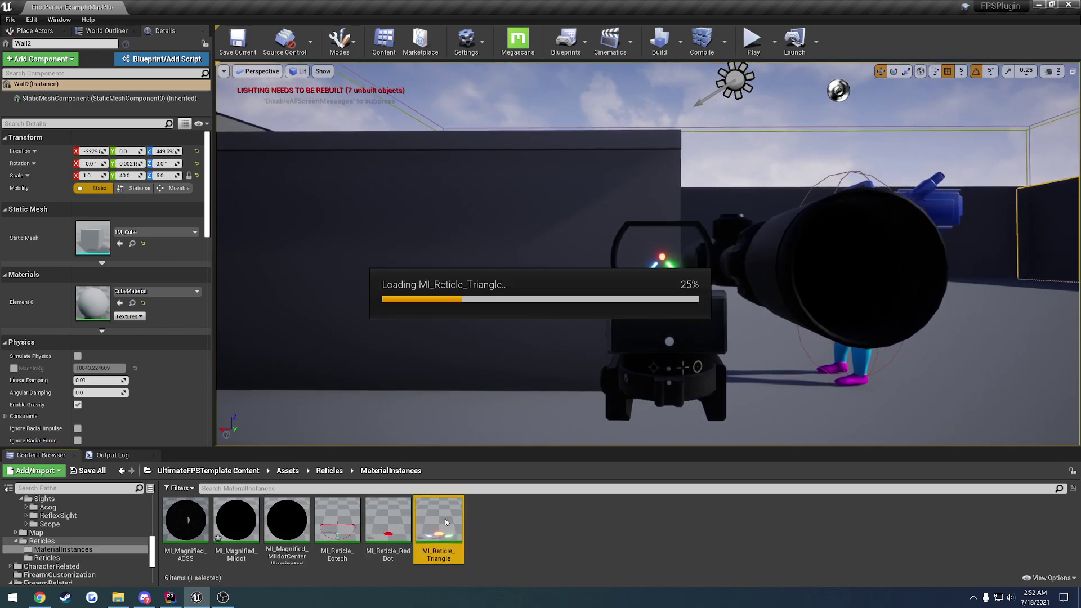
double_click(303, 98)
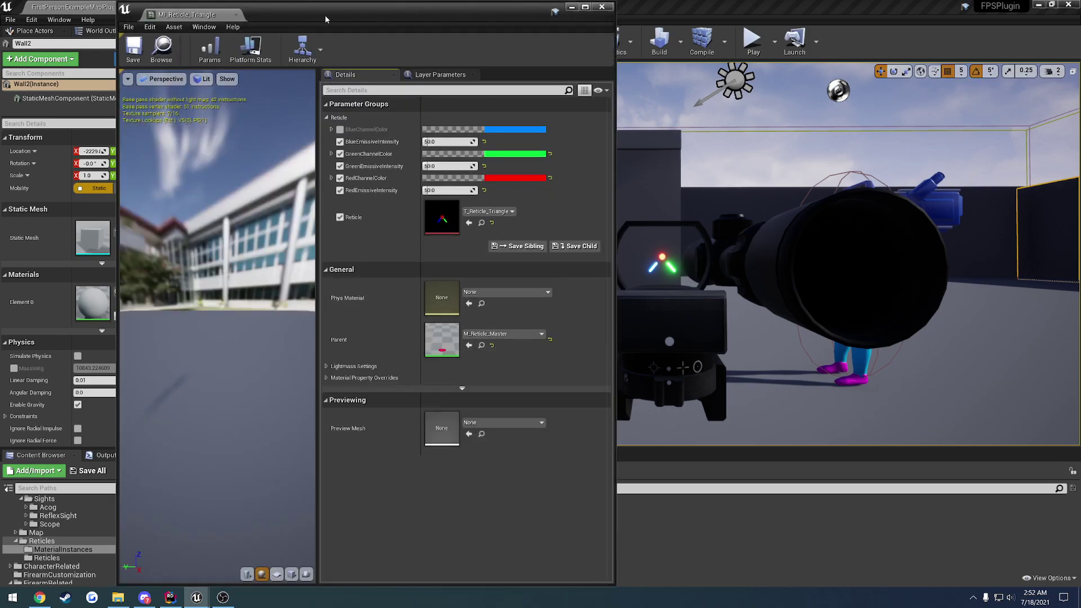
left_click_drag(327, 18, 248, 19)
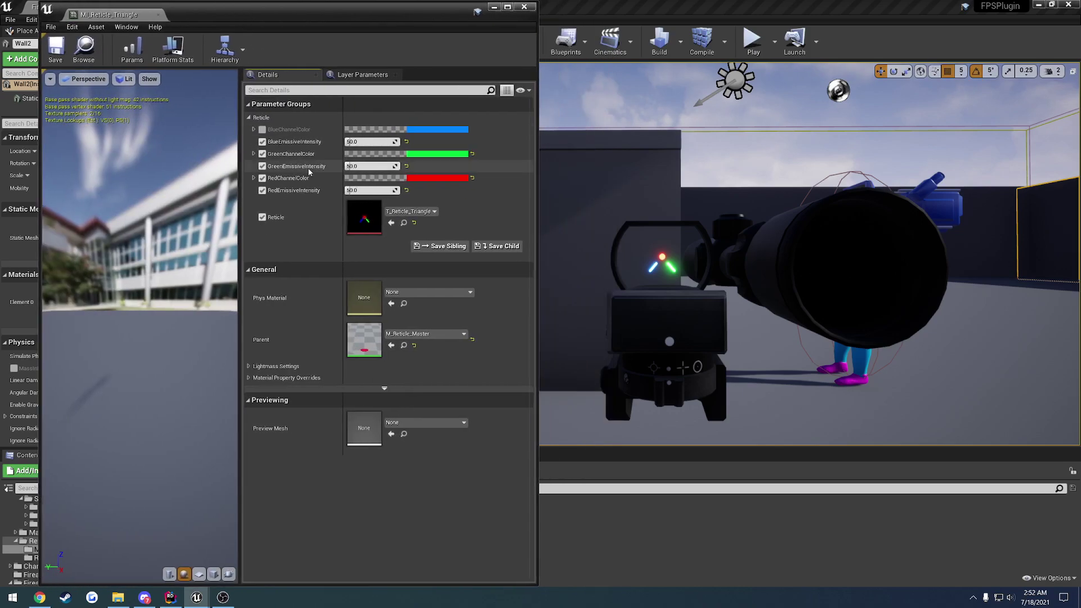
Step: Enable the BlueChannelColor override, assign T_Reticle_Eotech as the Reticle texture, and bring the reflex sight into closer view
left_click(262, 130)
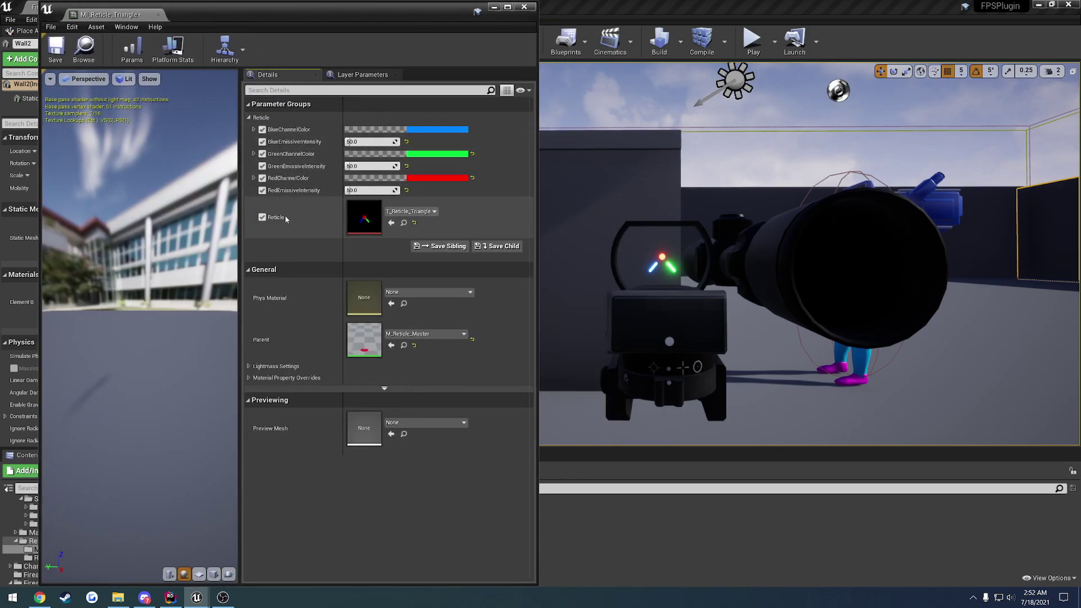
left_click(411, 211)
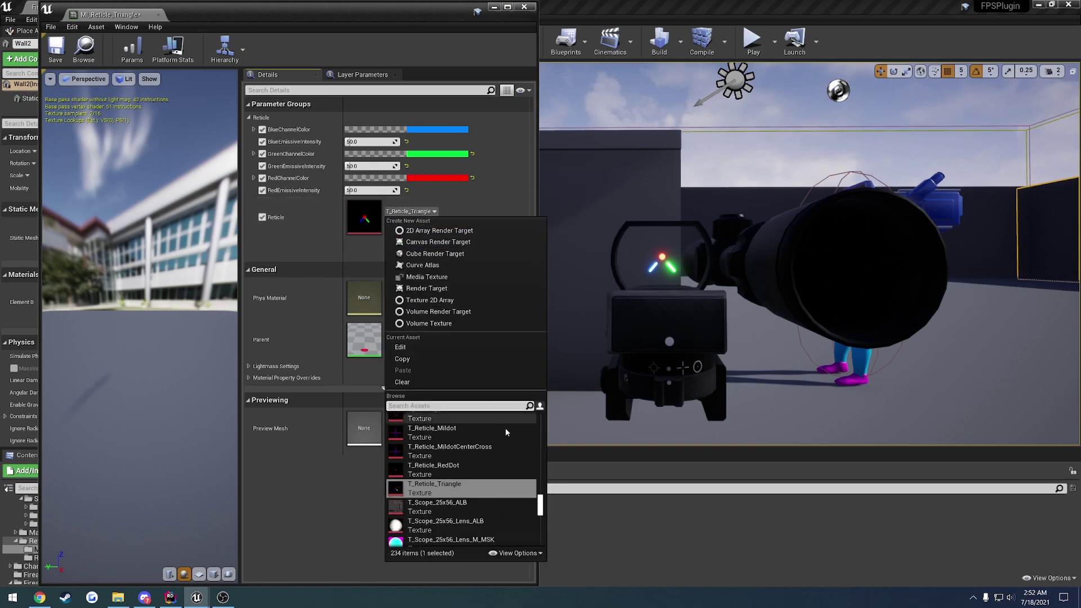
scroll(488, 448, "up", 2)
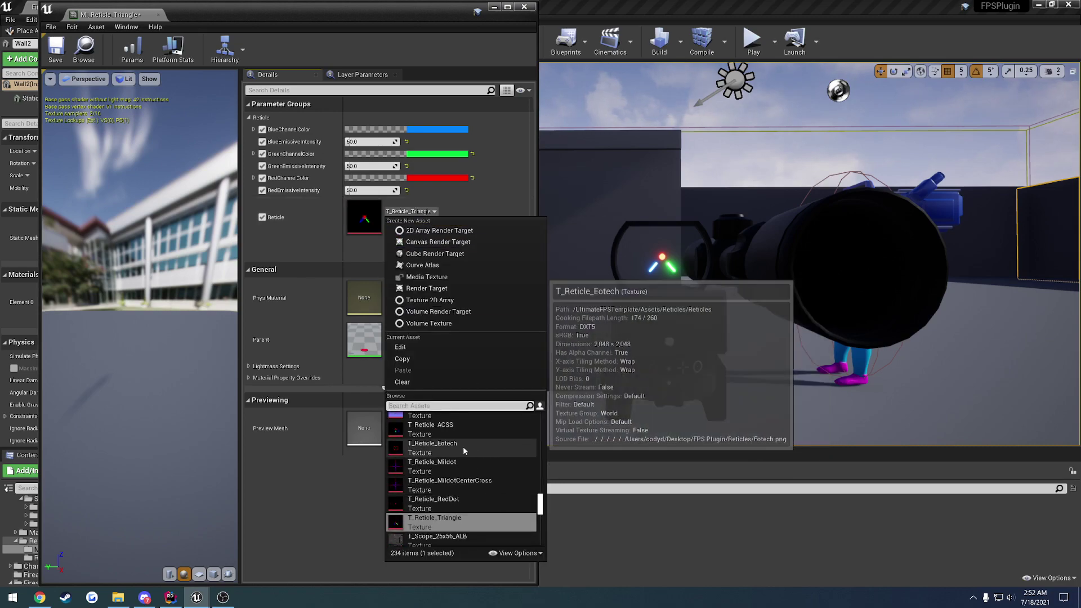
left_click(463, 447)
key("w")
right_click_drag(655, 266, 653, 267)
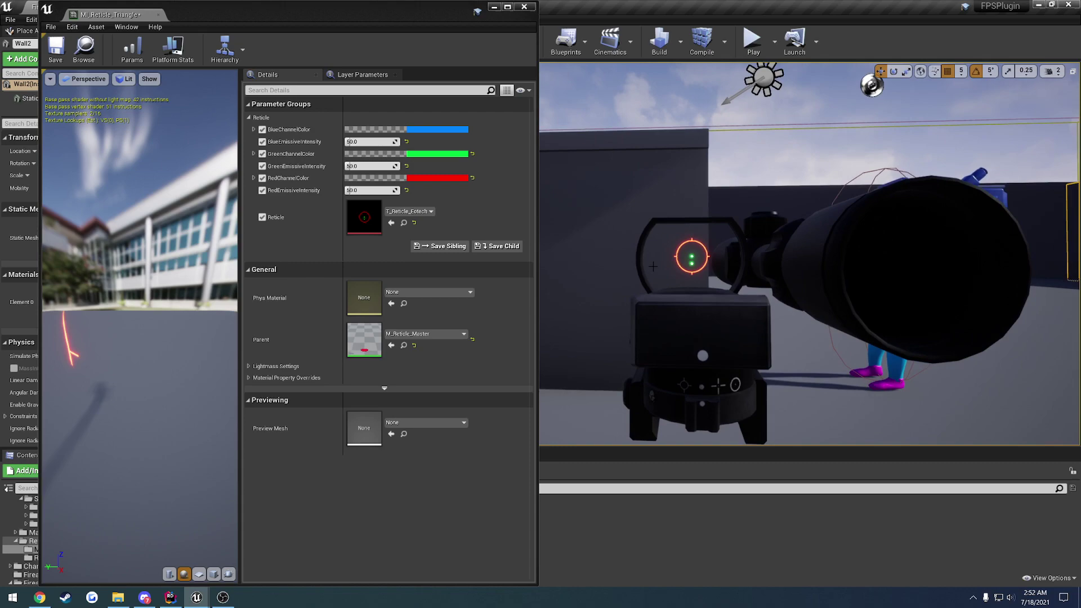
Step: Launch GIMP with the Reticles.xcf file and return to the MI_Reticle_Triangle material instance
left_click(13, 597)
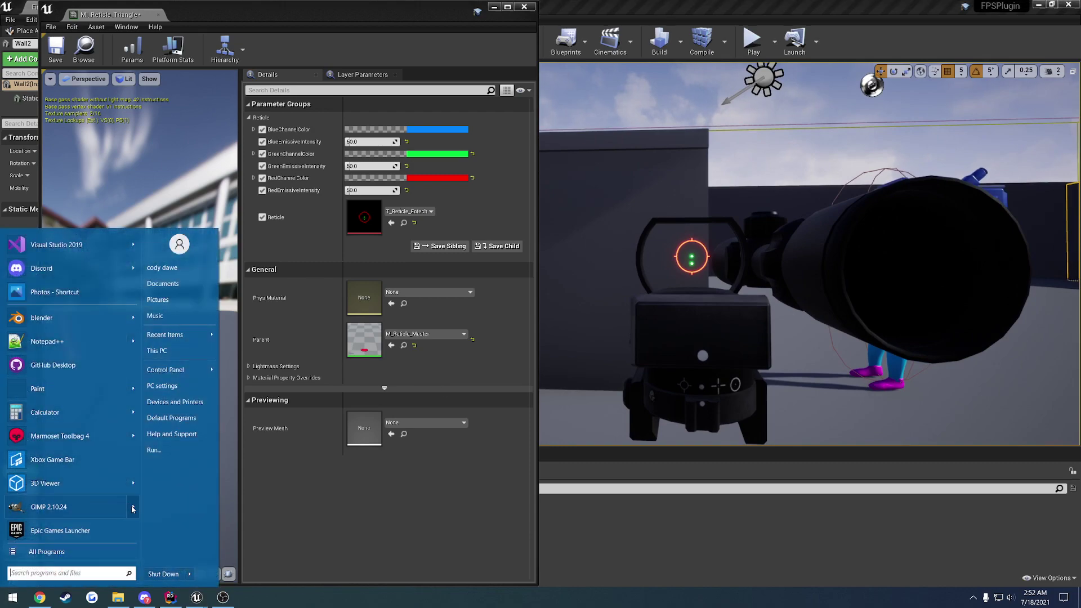
mouse_move(113, 507)
left_click(194, 255)
left_click(369, 16)
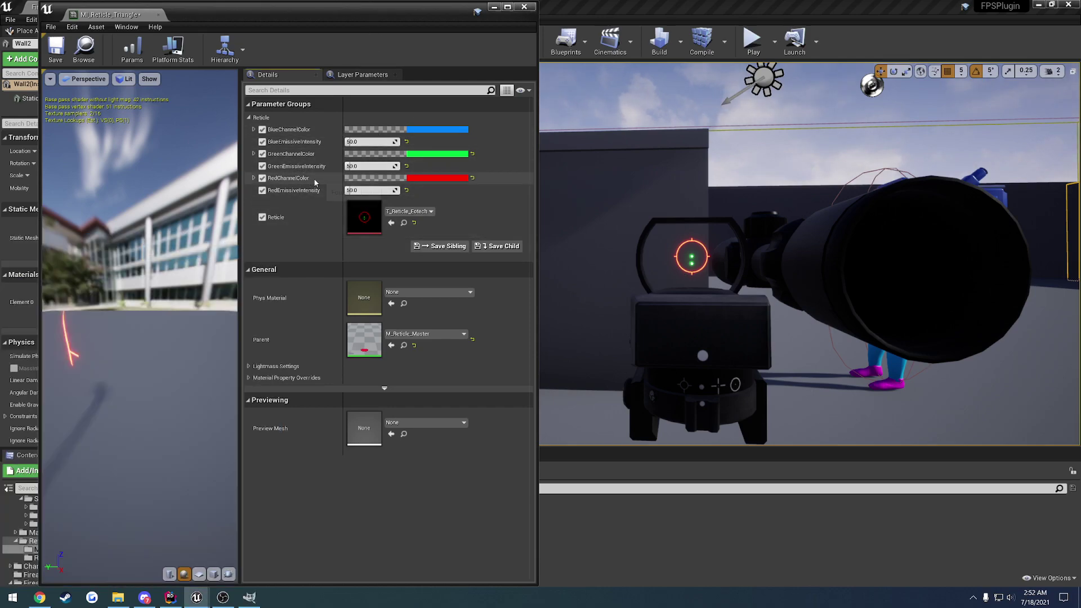
Step: Try green and blue hues for RedChannelColor, return it to red with a blue component of 0, and accept the color
left_click(440, 178)
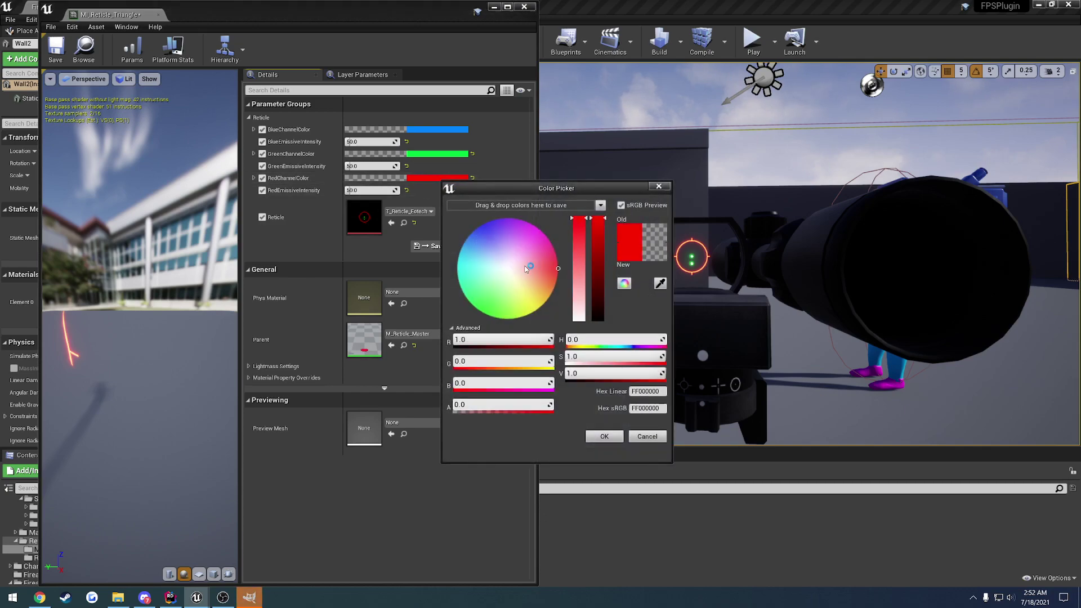
left_click(472, 307)
left_click_drag(563, 188, 424, 227)
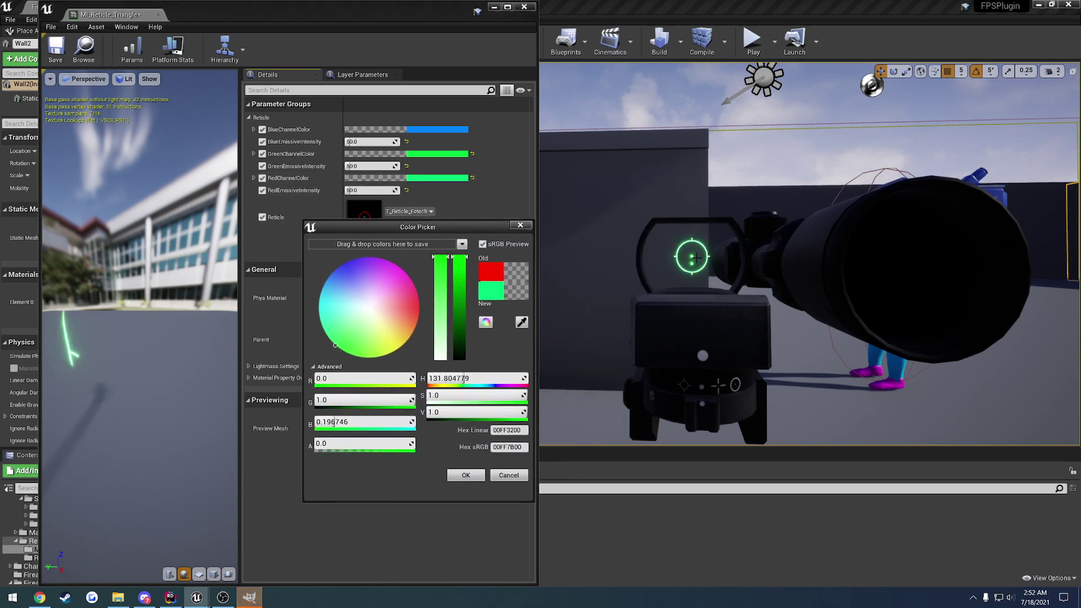
left_click_drag(367, 303, 340, 252)
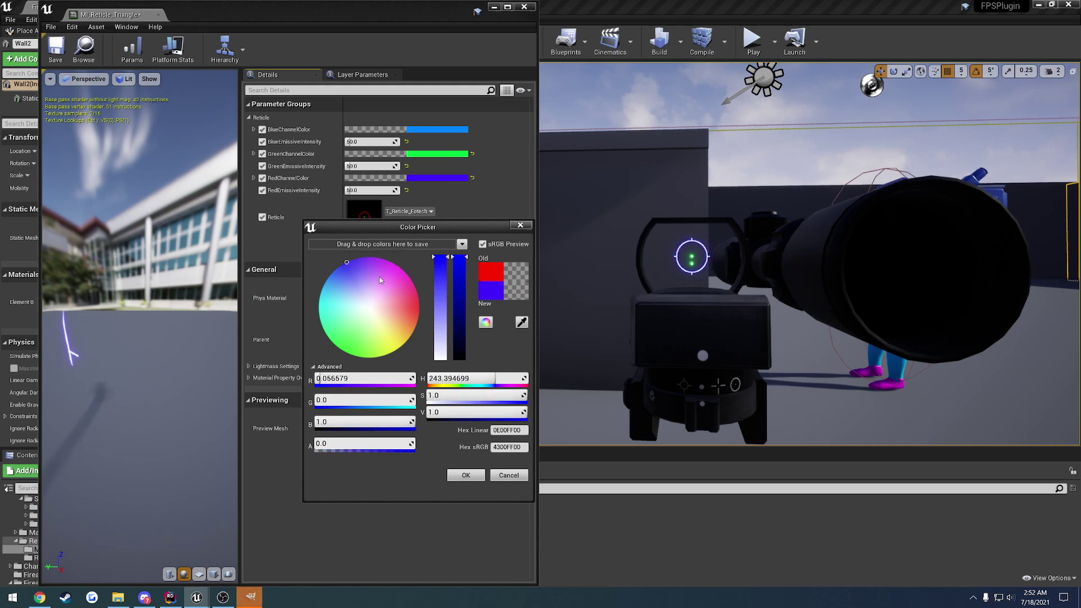
left_click_drag(382, 281, 421, 306)
left_click(365, 421)
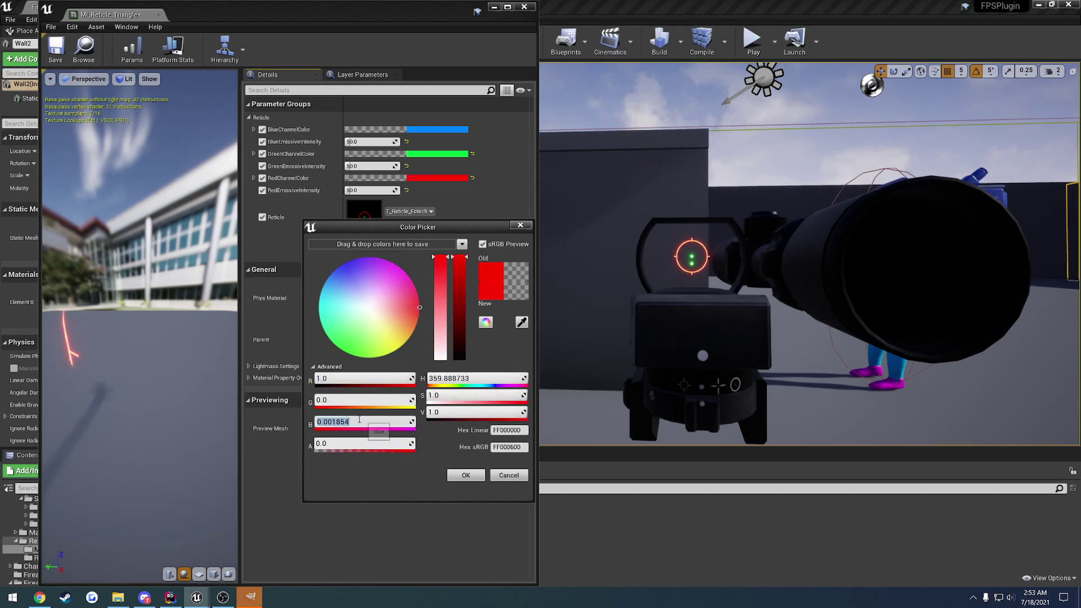
type("0")
key("Return")
left_click(466, 475)
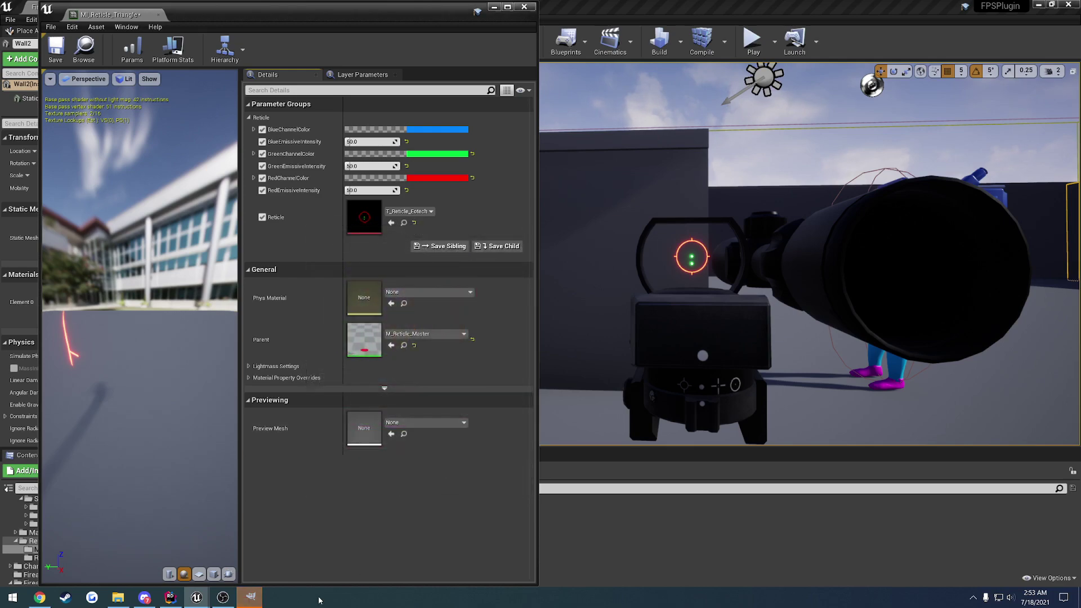
Step: Set RedEmissiveIntensity to 500 and change GreenChannelColor to pure red (FF0000) with a blue component of 0
left_click(364, 189)
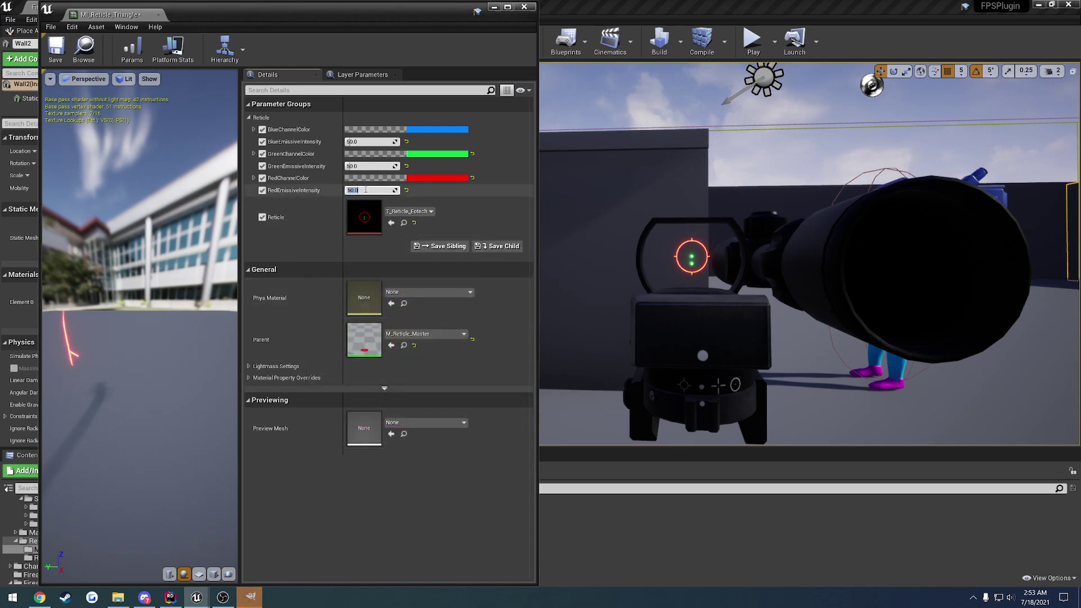
key("Return")
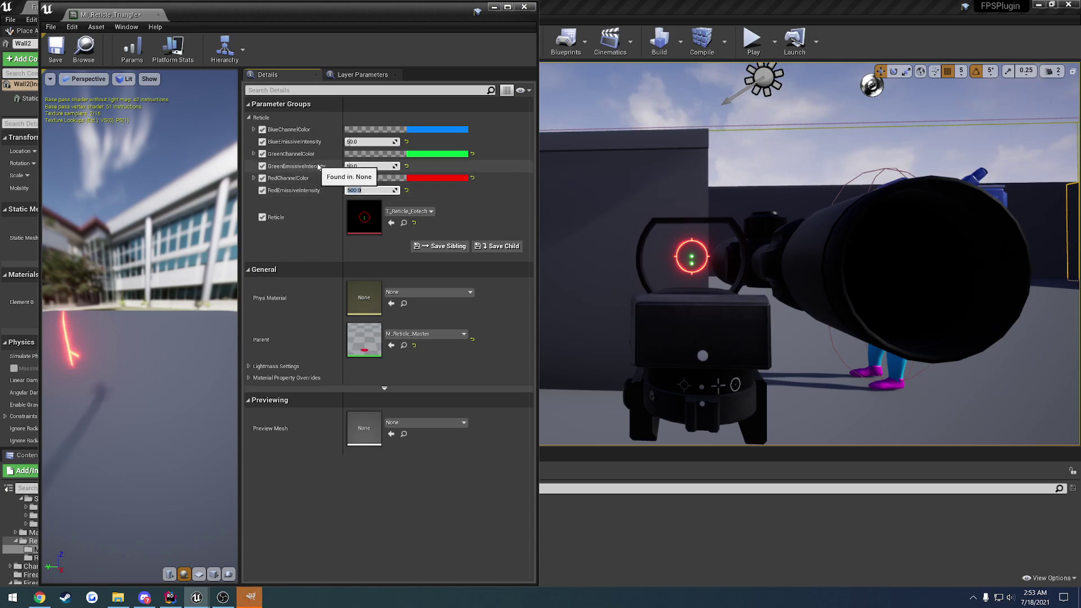
left_click(445, 154)
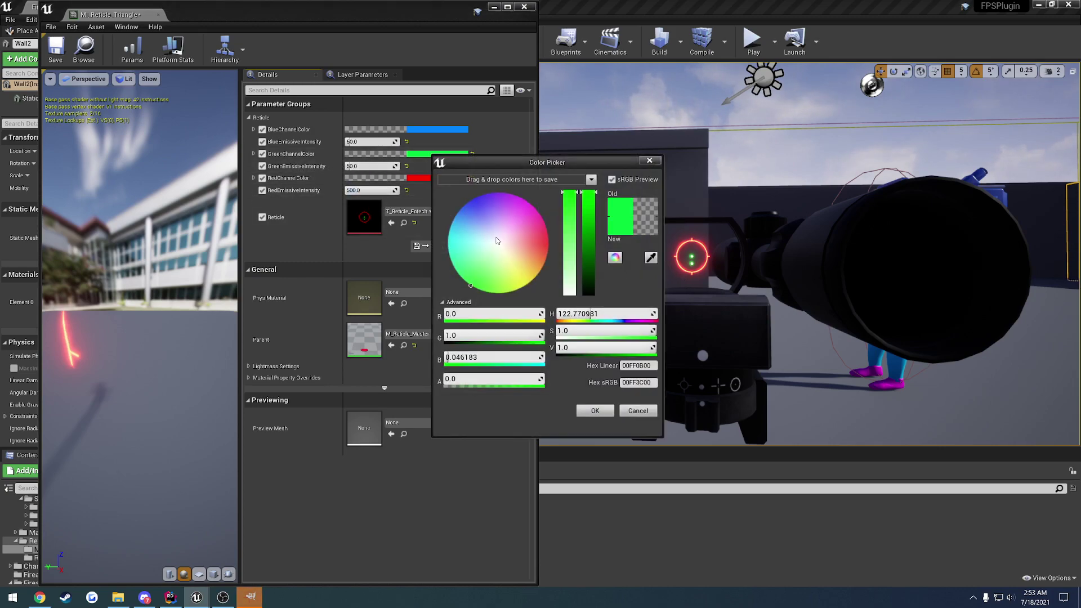
left_click_drag(502, 242, 549, 242)
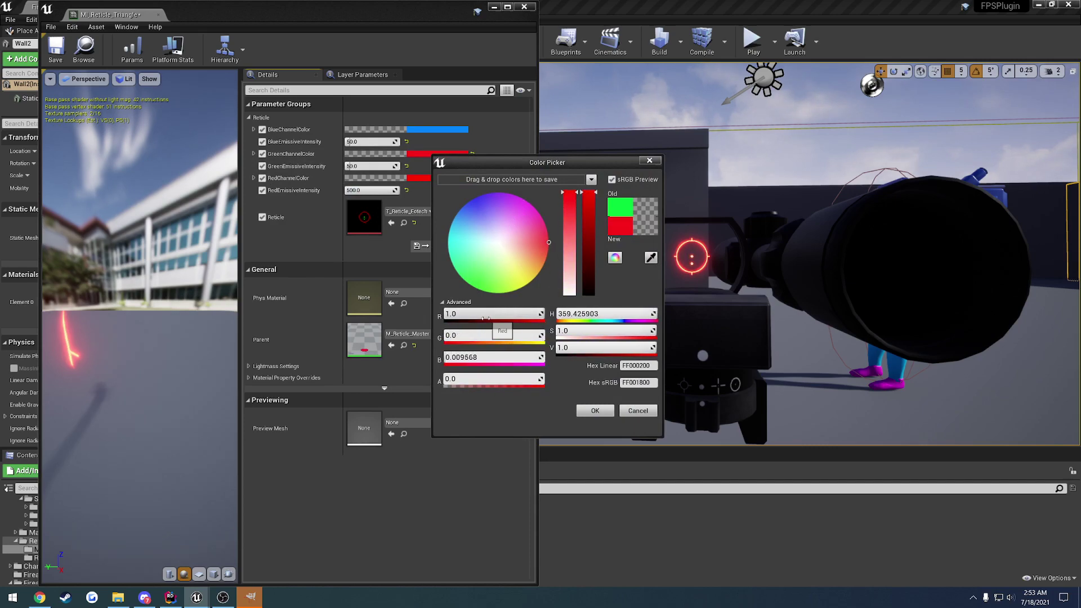
left_click(476, 355)
type("0")
key("Return")
left_click(597, 415)
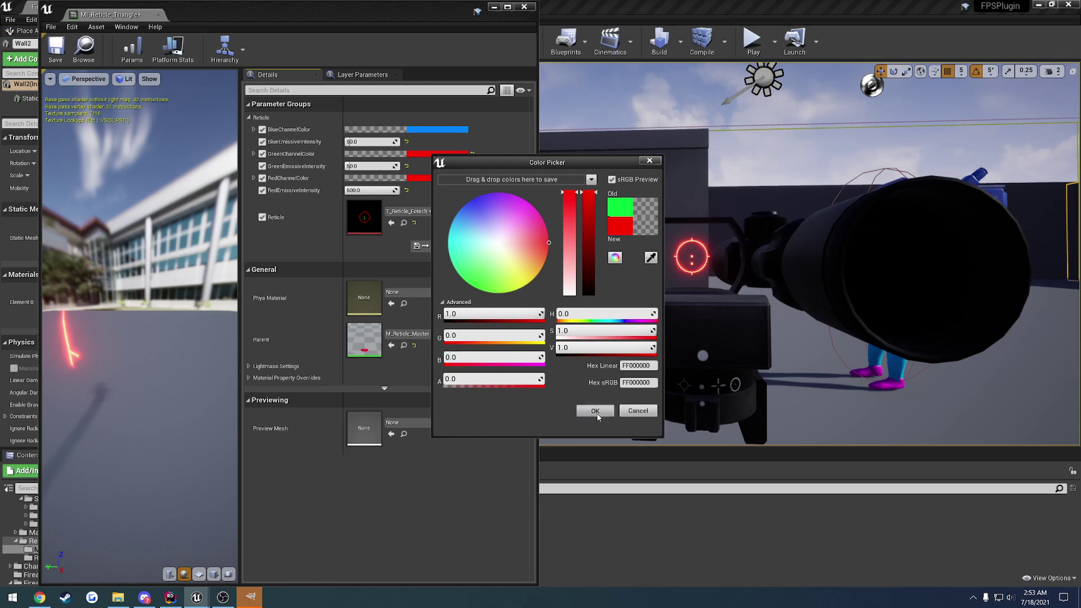
left_click(598, 415)
Step: Try an extremely high GreenEmissiveIntensity and set it back to 50
left_click(365, 167)
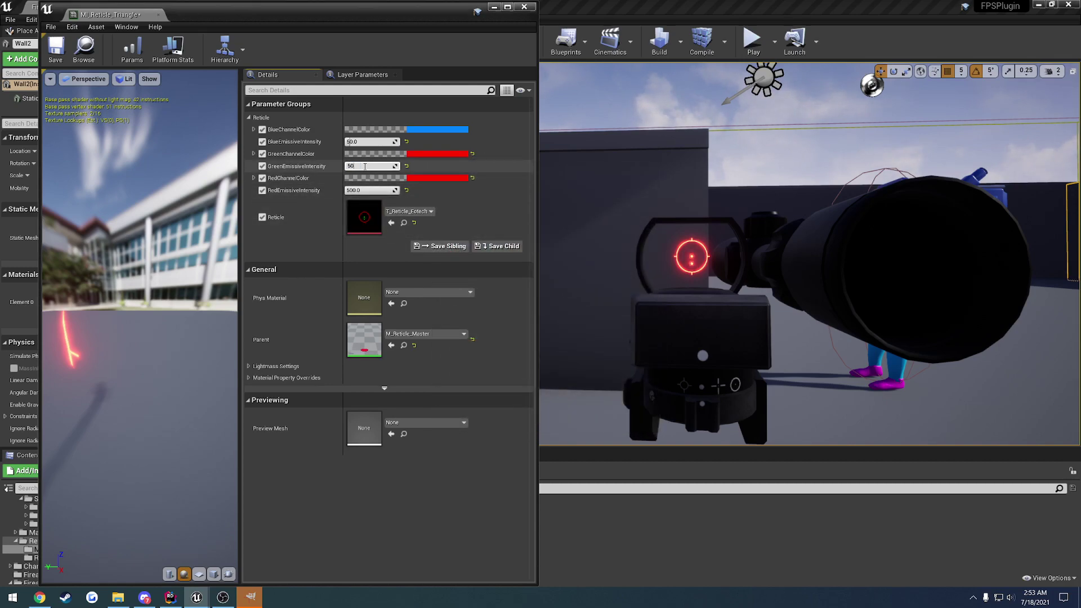
key("Return")
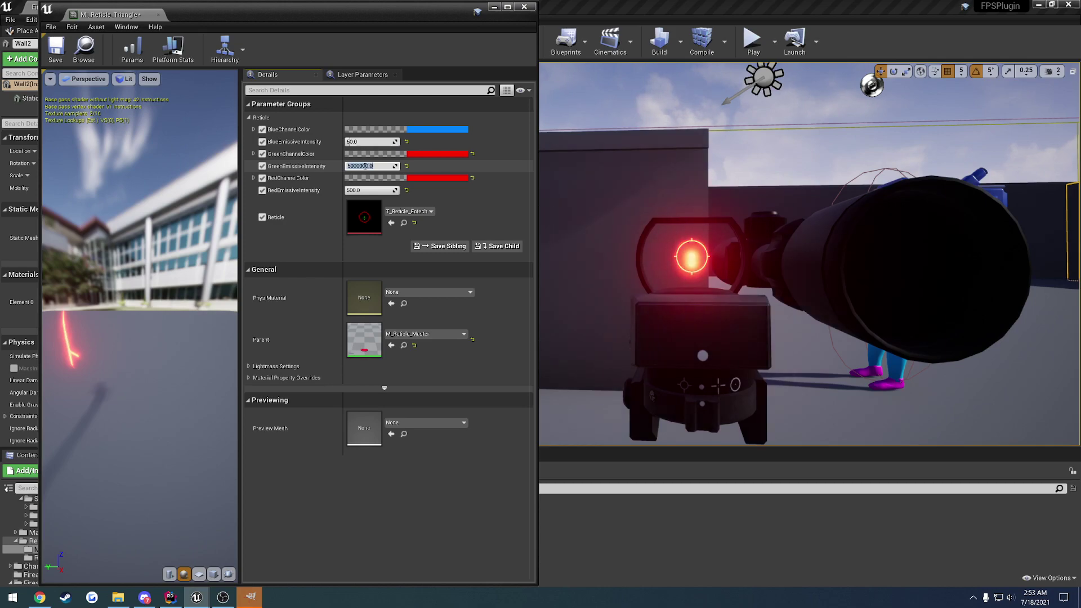
key("Return")
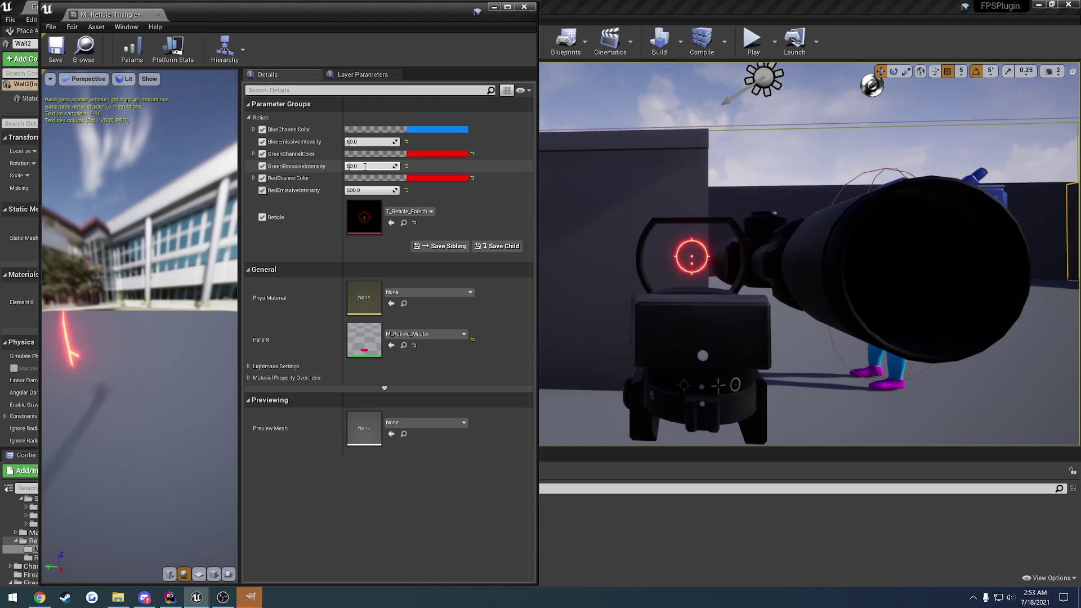
Step: Set RedEmissiveIntensity to 150 and save the material instance
key("Tab")
key("Return")
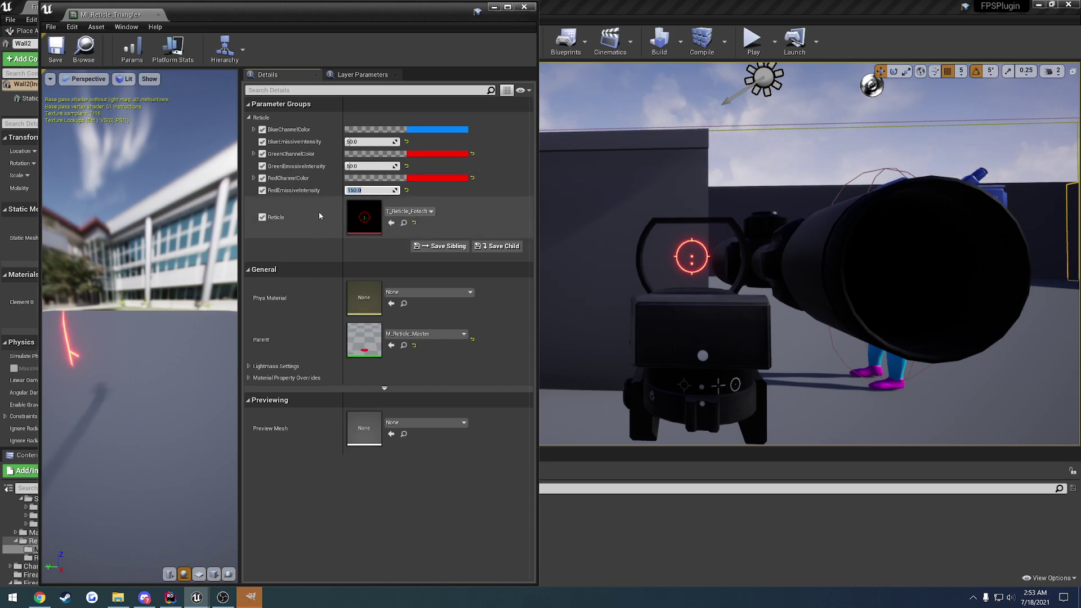
left_click(56, 48)
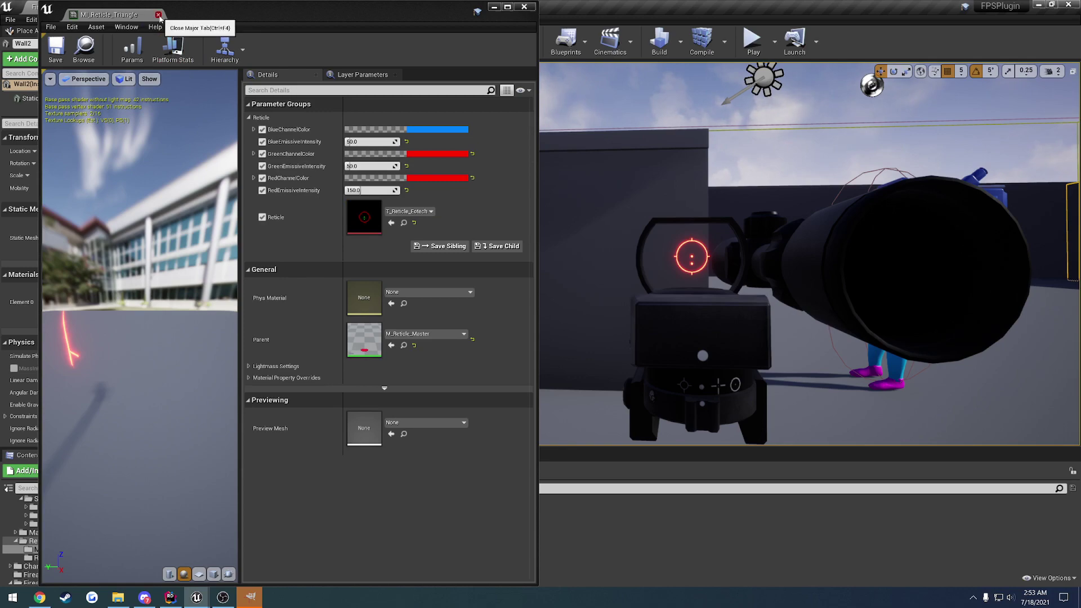
Step: Assign T_Reticle_Triangle as the Reticle texture, searching for "tri", and save the material instance
left_click(409, 211)
type("tri")
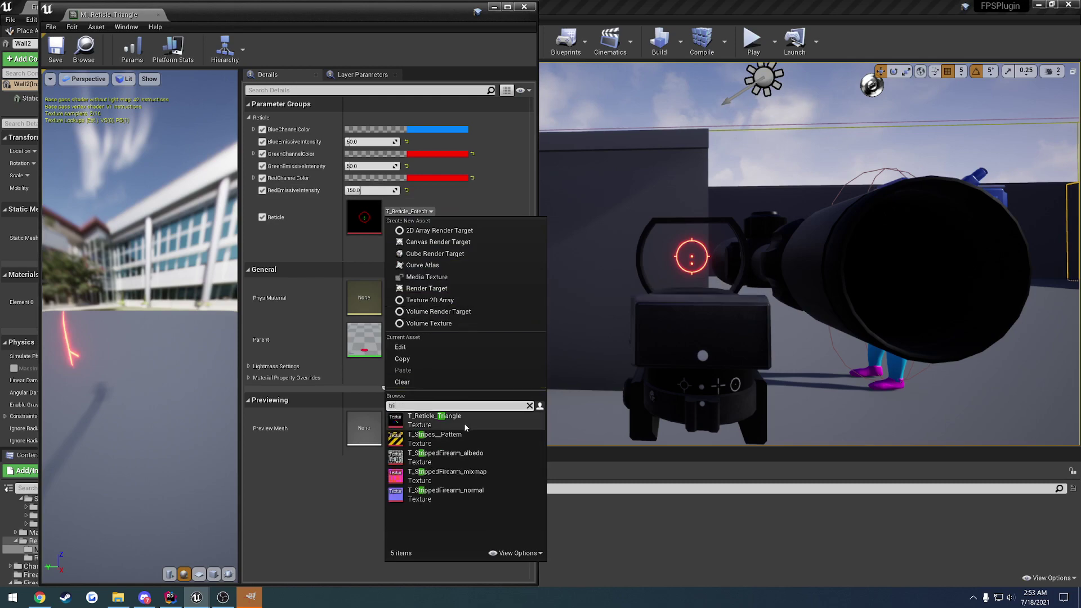
left_click(464, 423)
left_click(55, 47)
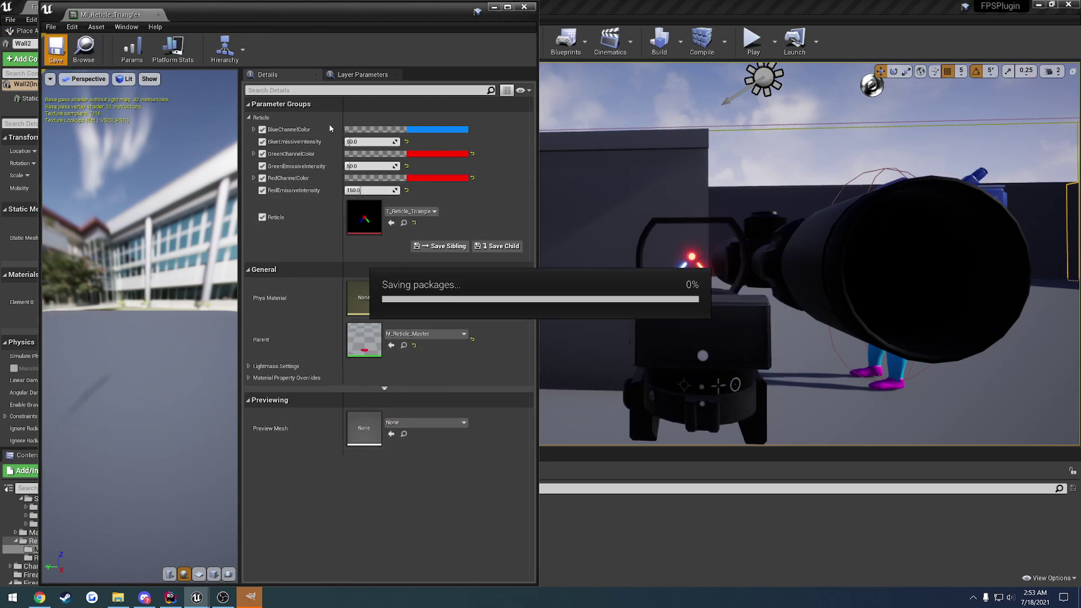
Step: Change RedChannelColor to a bright green and accept the color
left_click(425, 179)
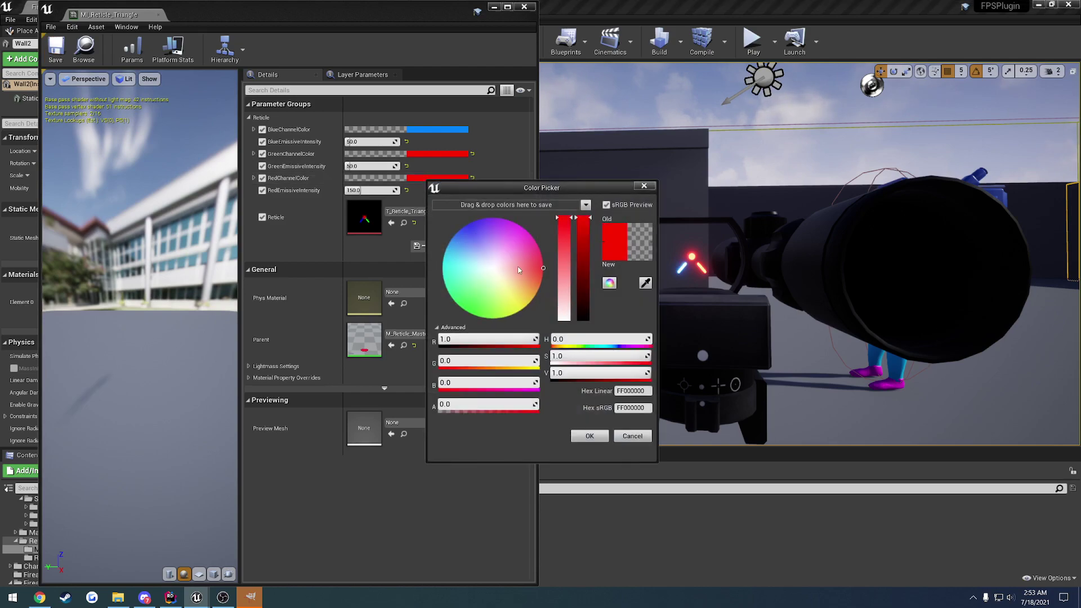
left_click_drag(484, 281, 461, 309)
left_click(581, 439)
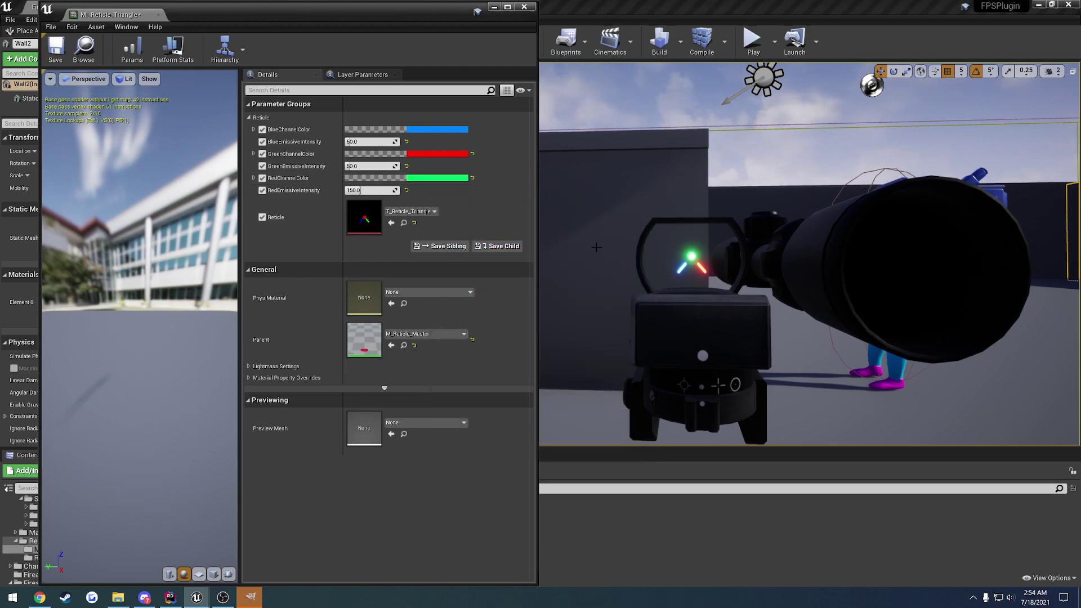
Step: Switch to GIMP, hide the MyMildot CenterIllum layer, and show and select the Triangle layer
left_click(251, 597)
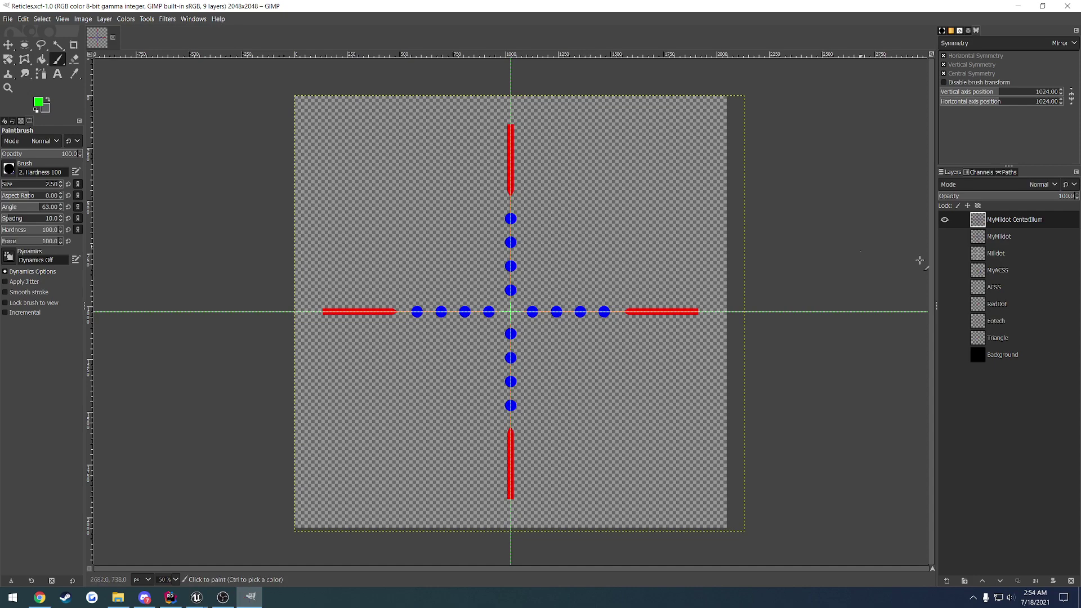
left_click(944, 220)
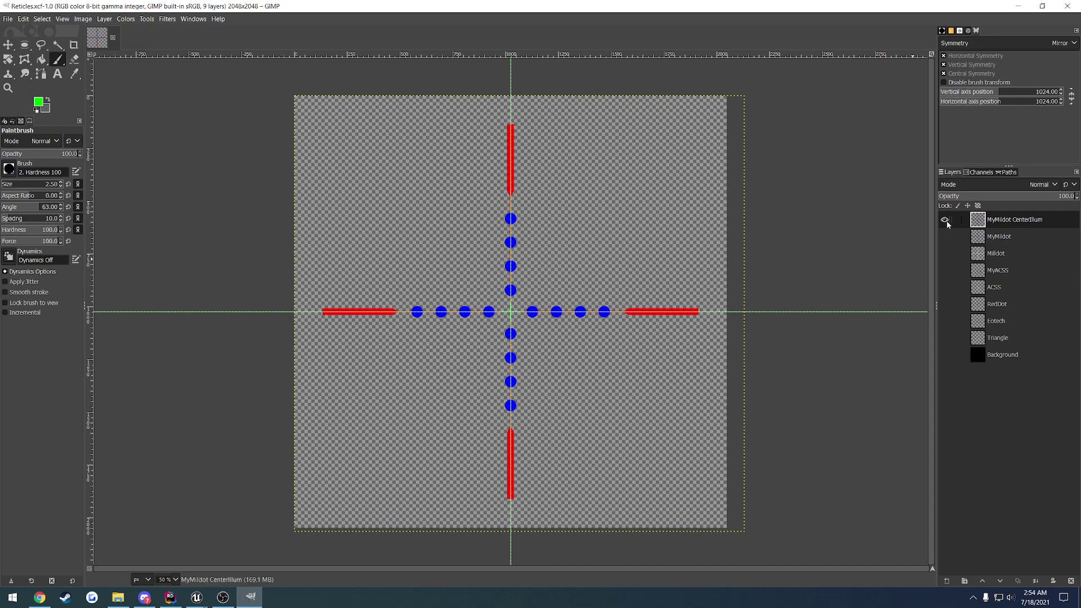
left_click(945, 338)
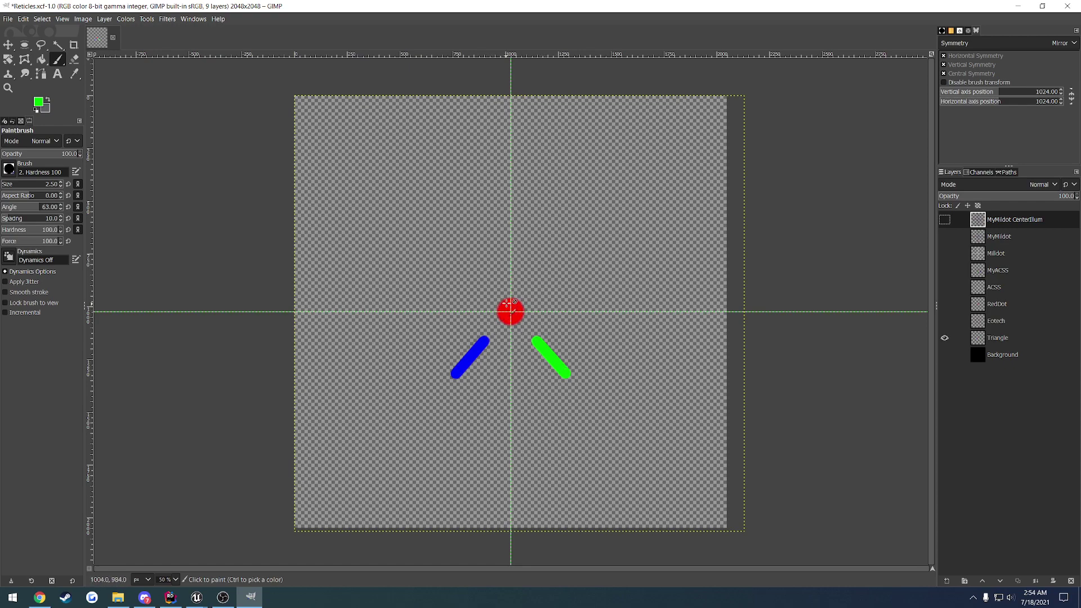
left_click(997, 338)
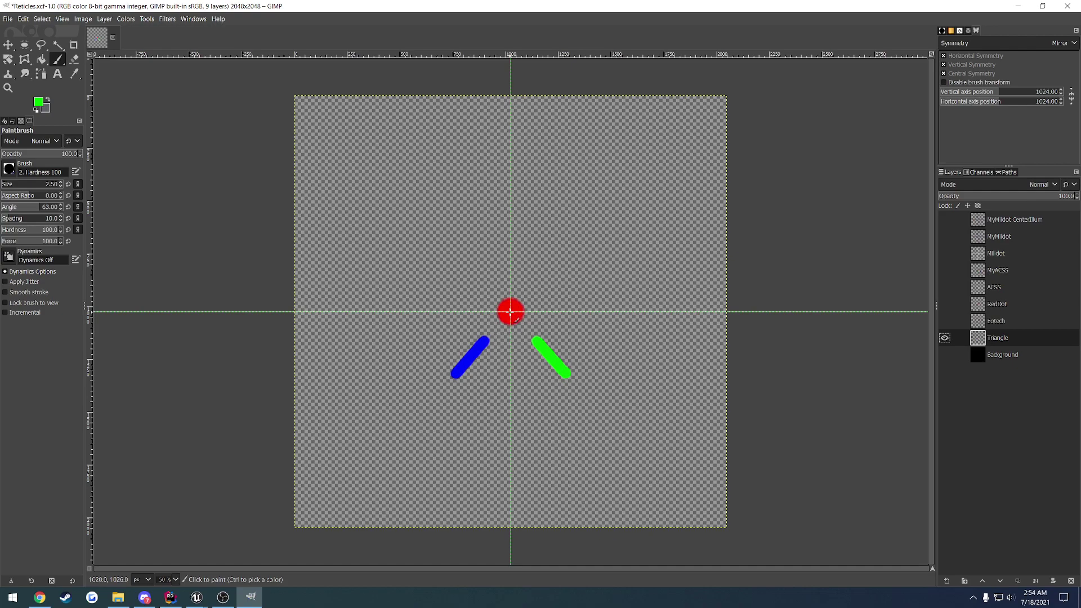
Step: Compare the Triangle layer's red, green and blue parts in GIMP with the channel colors in Unreal Editor
mouse_move(199, 598)
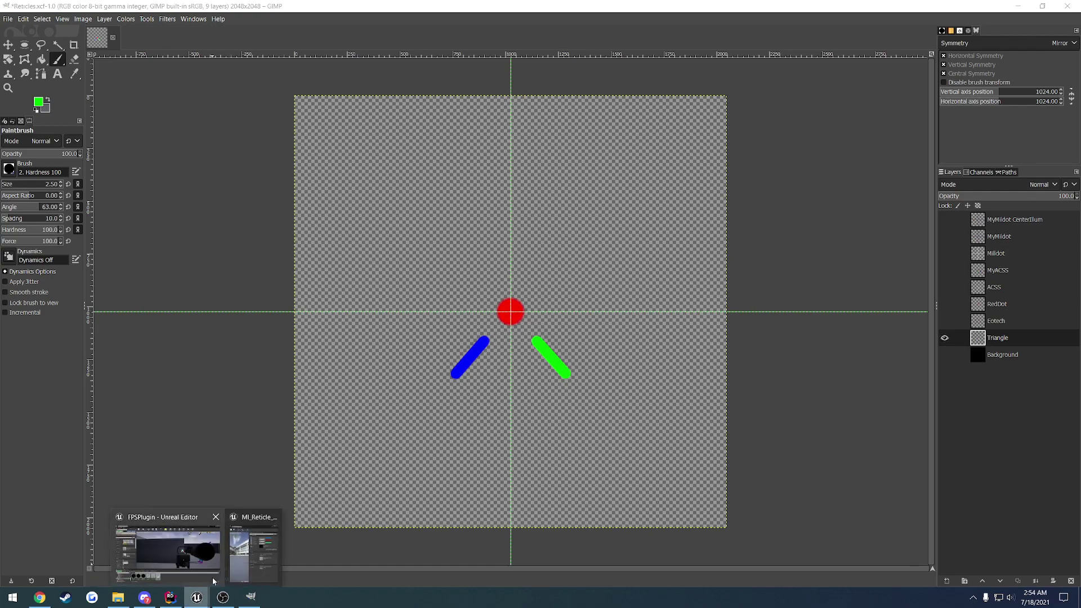
left_click(169, 557)
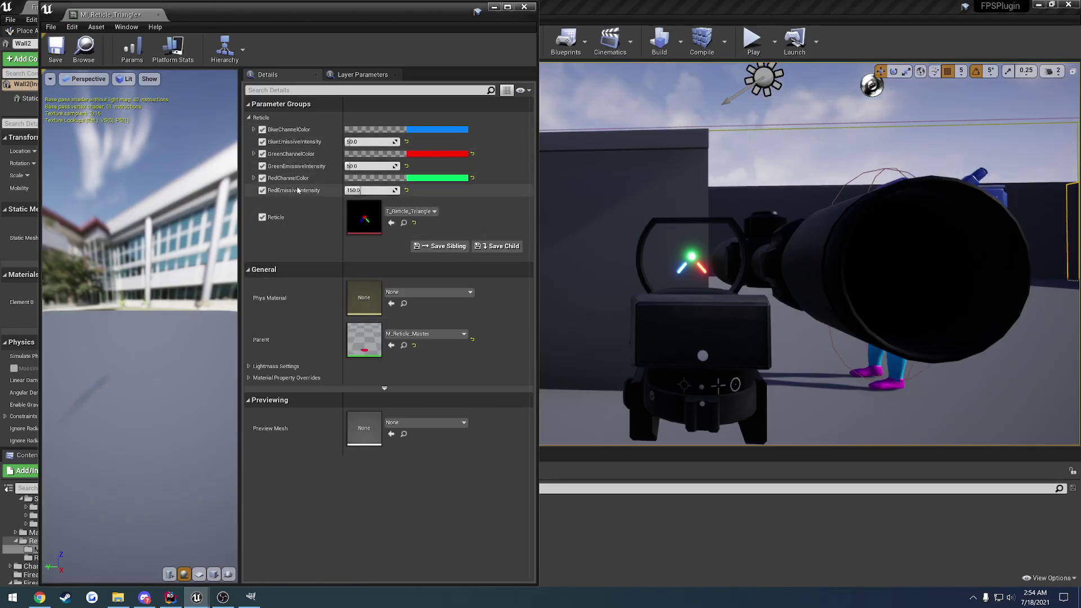
key("alt+Tab")
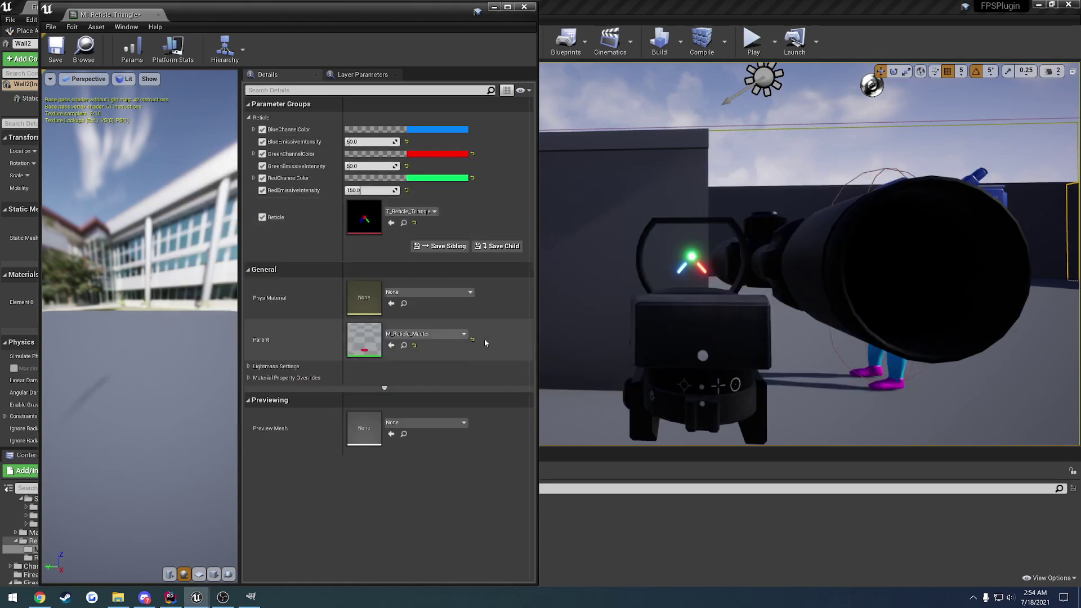
left_click(251, 598)
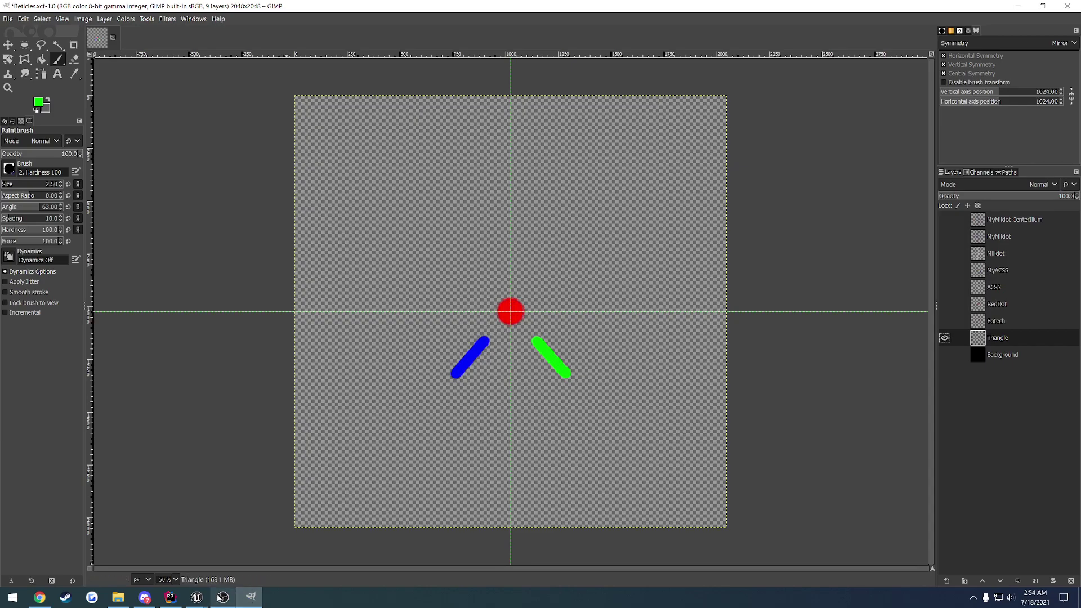
mouse_move(196, 598)
left_click(271, 543)
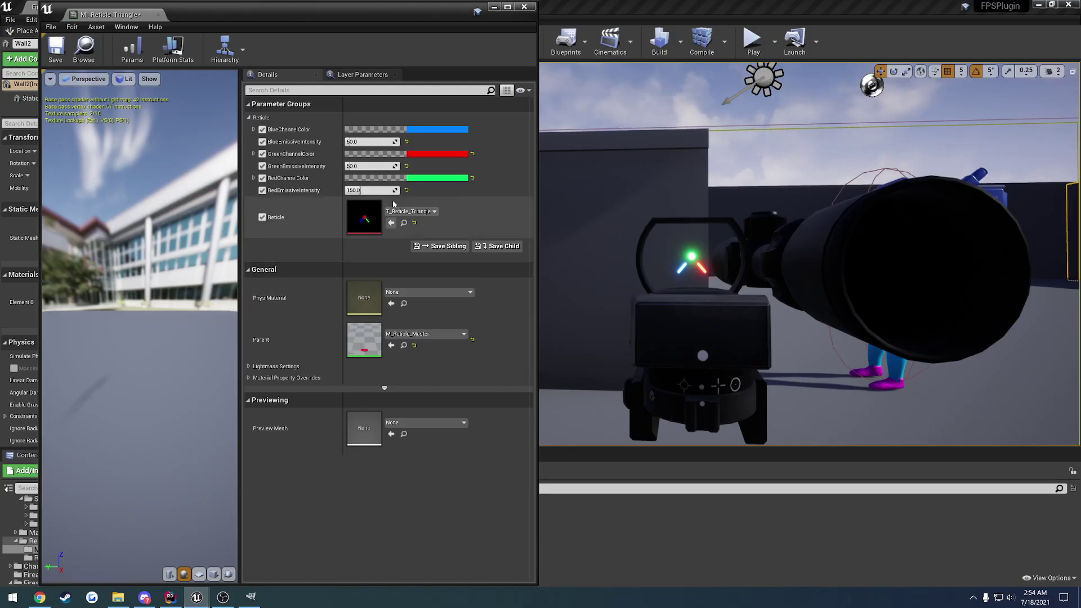
Step: Reselect a bright green for RedChannelColor, accept it, and check the Triangle layer's colors in GIMP
left_click(430, 179)
mouse_move(502, 244)
left_mouse_down()
mouse_move(532, 232)
mouse_move(534, 301)
mouse_move(437, 252)
mouse_move(532, 243)
mouse_move(465, 315)
left_mouse_up()
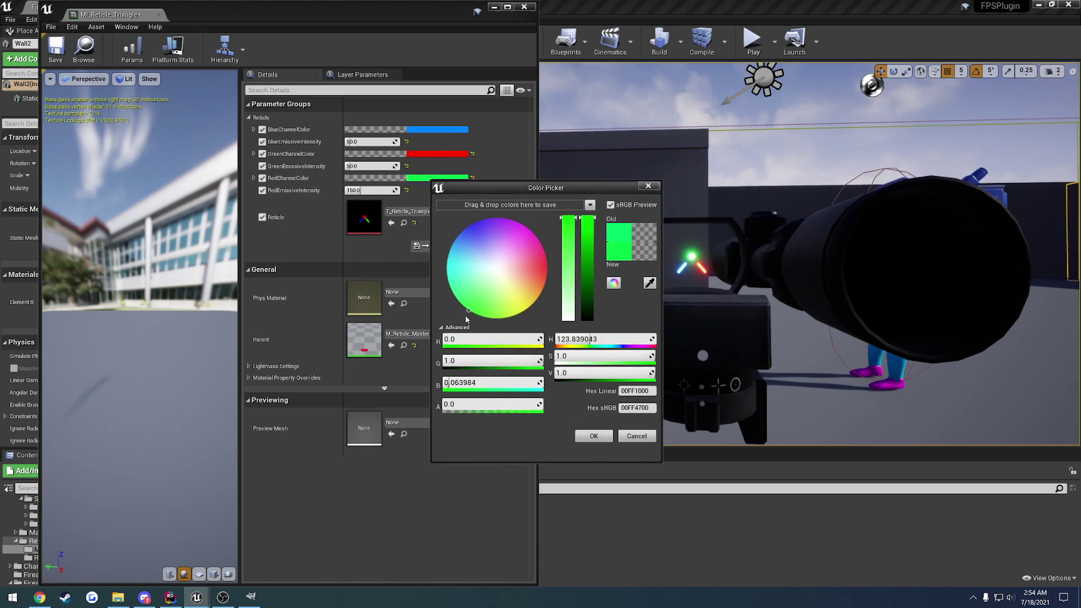
left_click(580, 436)
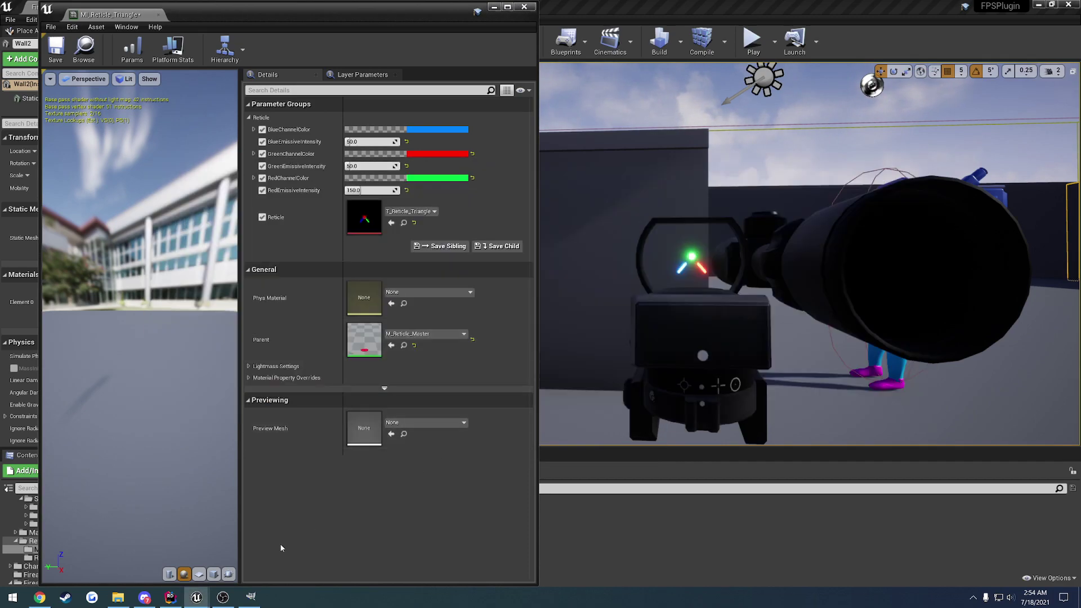
left_click(251, 597)
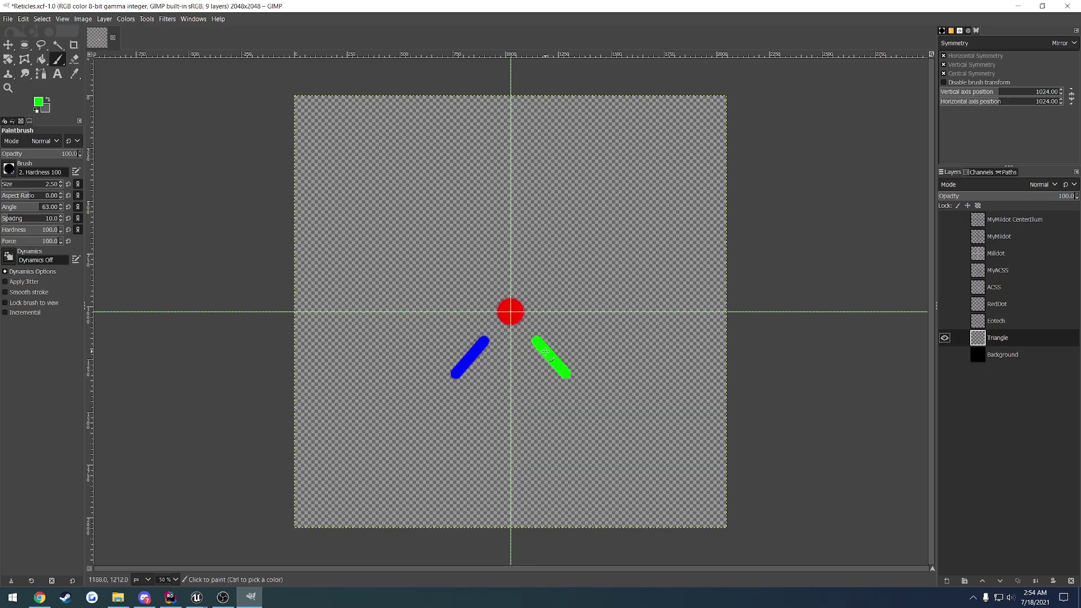
key("alt+Tab")
Step: Set GreenChannelColor to a slightly yellowish green and RedChannelColor to pure red in the triangle material instance
left_click(439, 154)
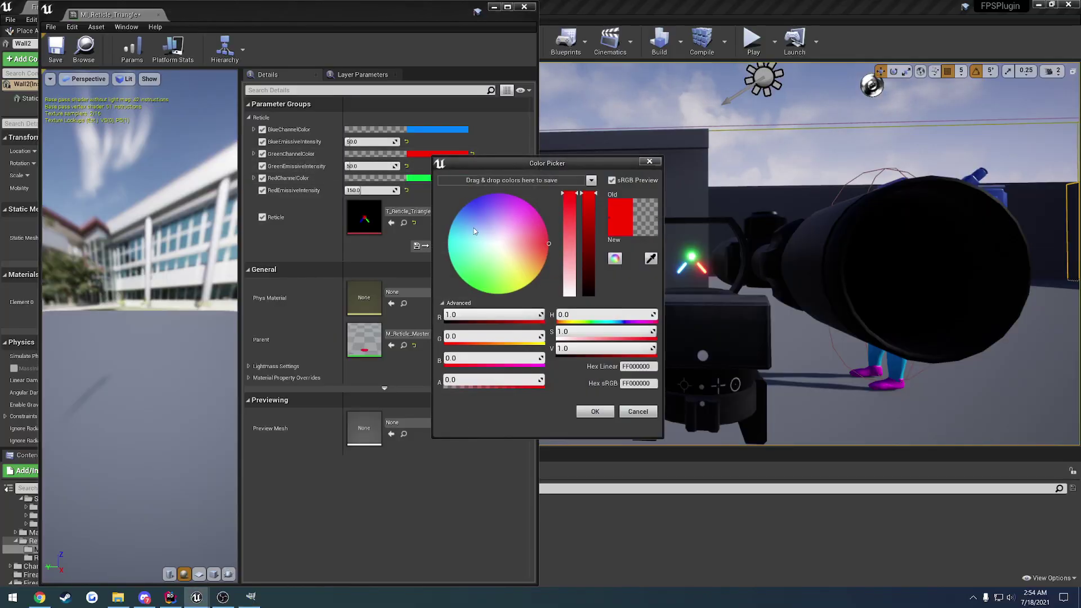
left_click_drag(475, 230, 480, 291)
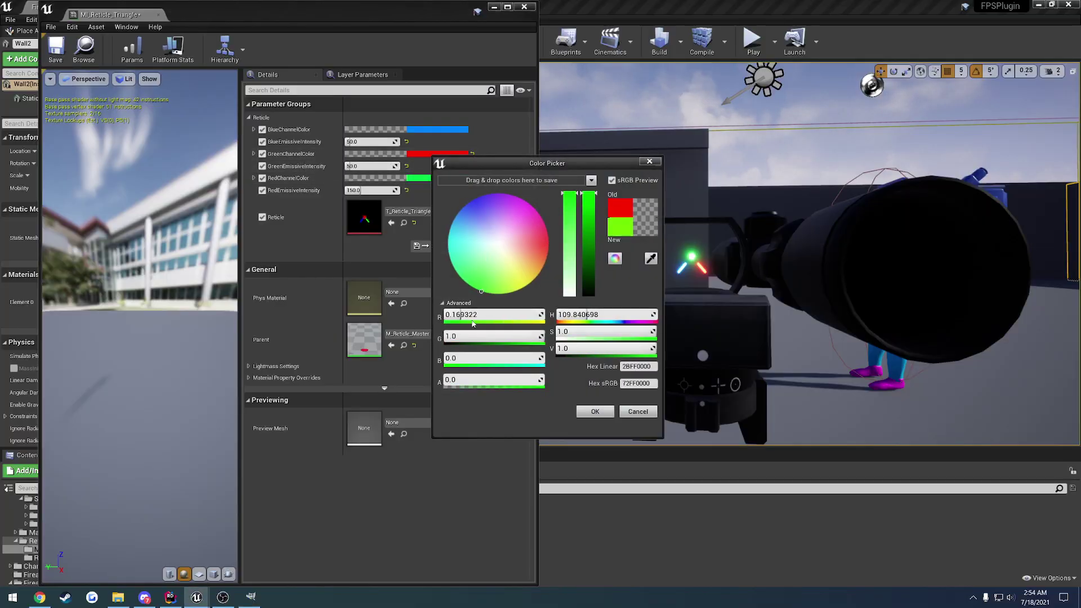
left_click(595, 412)
left_click(456, 178)
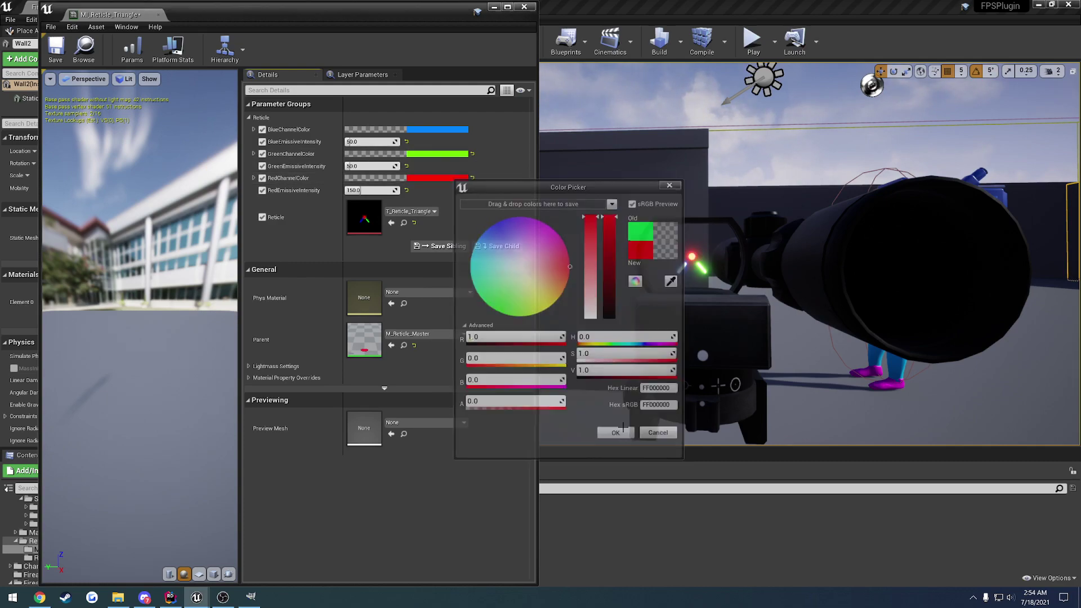
left_click(616, 434)
Step: Check the open windows for the GIMP triangle reference and set BlueChannelColor to pure blue, hex 0000FF00
key("alt+Tab")
key("Tab")
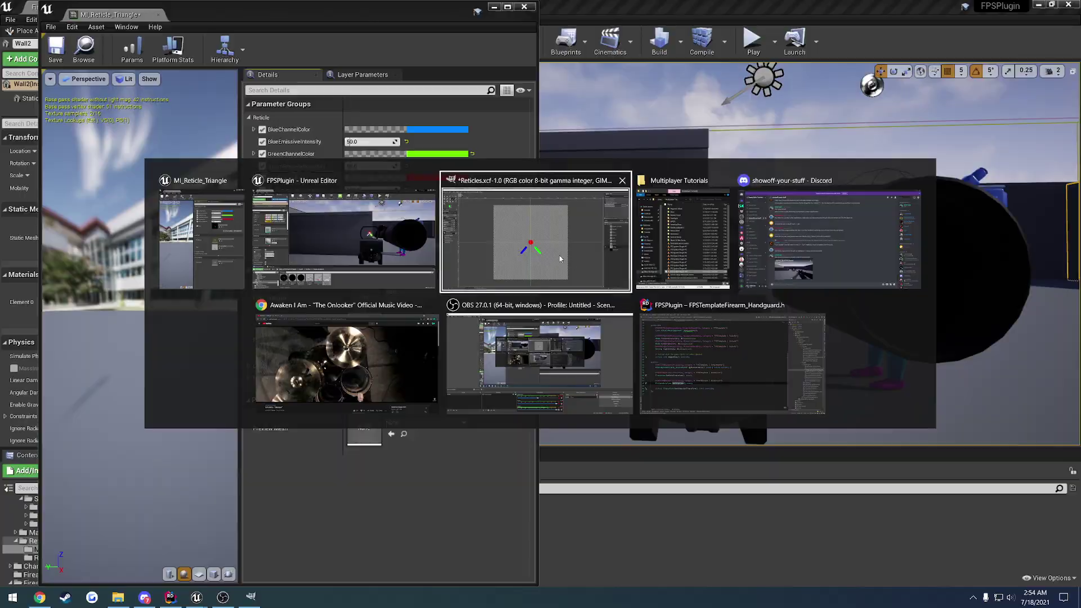
key("alt+Tab")
left_click(434, 130)
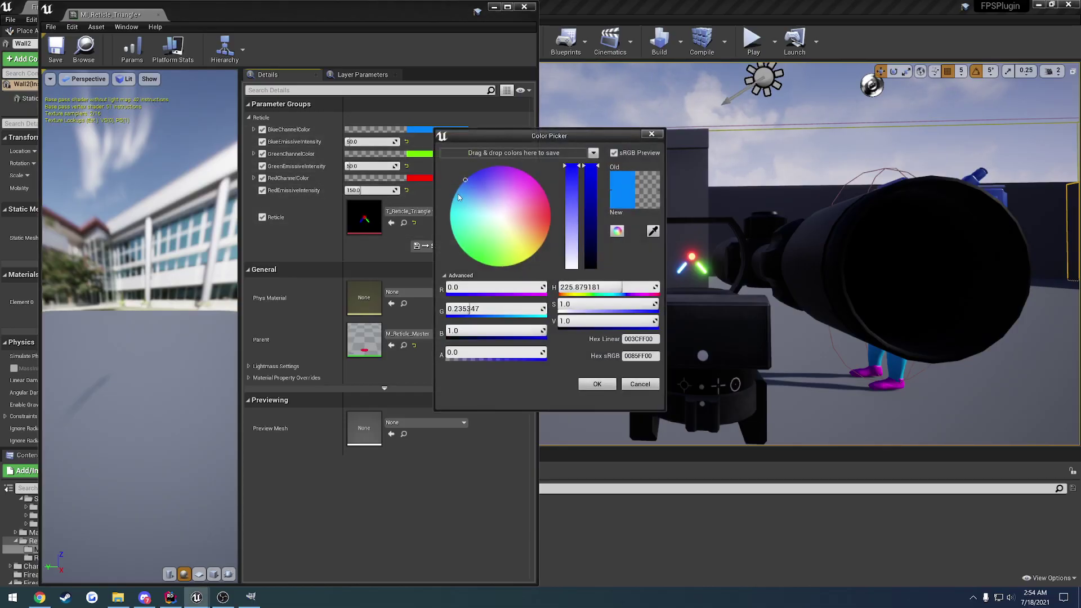
mouse_move(460, 162)
left_mouse_down()
mouse_move(514, 219)
mouse_move(494, 193)
mouse_move(542, 186)
mouse_move(467, 155)
left_mouse_up()
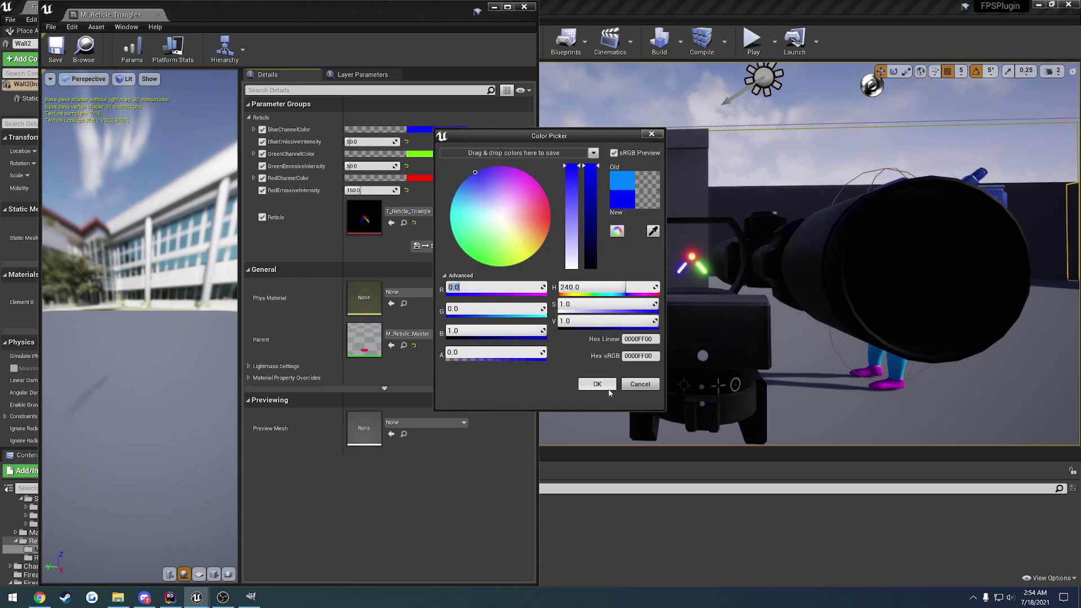
left_click(607, 387)
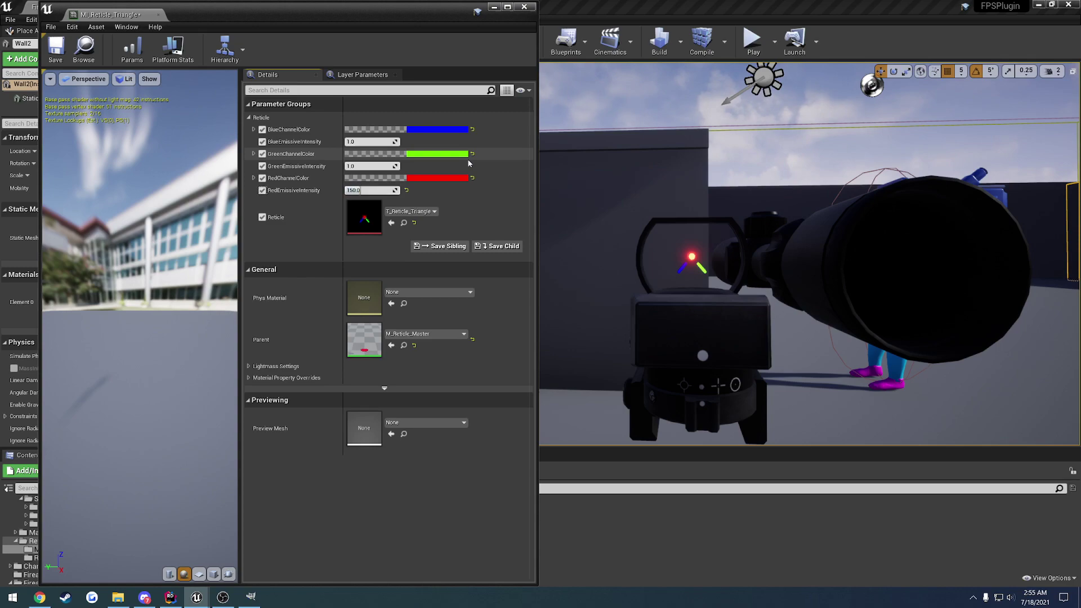
Step: Set RedEmissiveIntensity to 100, GreenEmissiveIntensity and BlueEmissiveIntensity to 50 each, and save the material instance
left_click(378, 194)
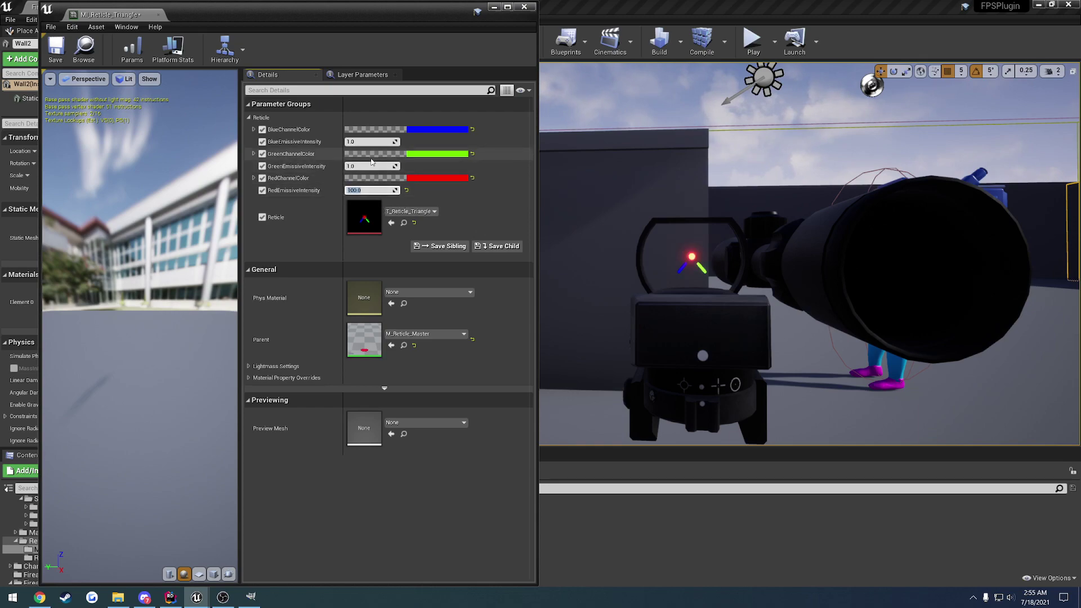
left_click(370, 166)
type("50")
key("Return")
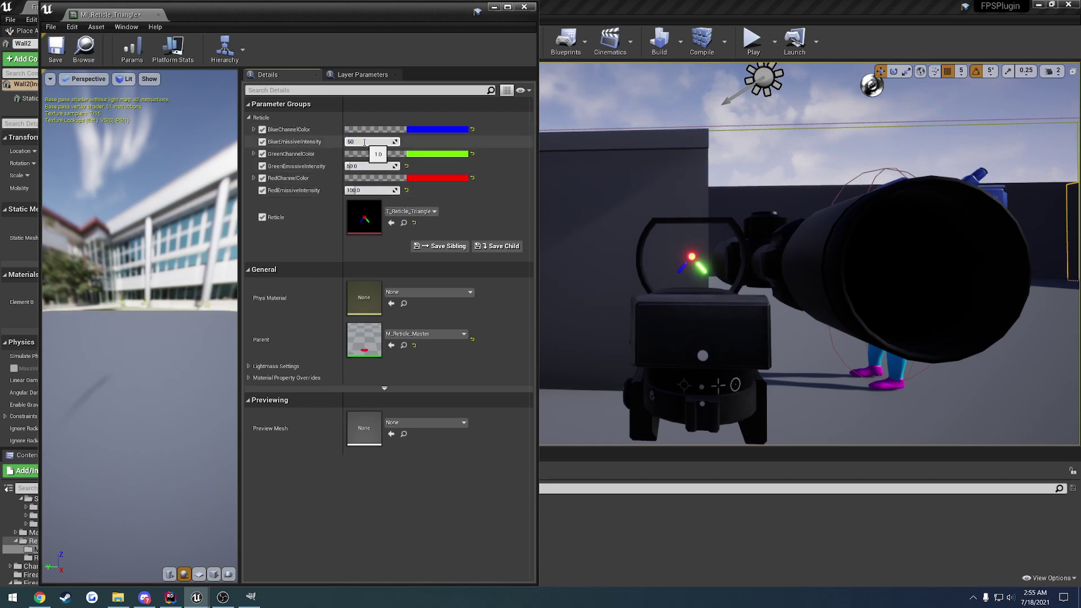
left_click(365, 142)
type("50")
key("Return")
left_click(56, 47)
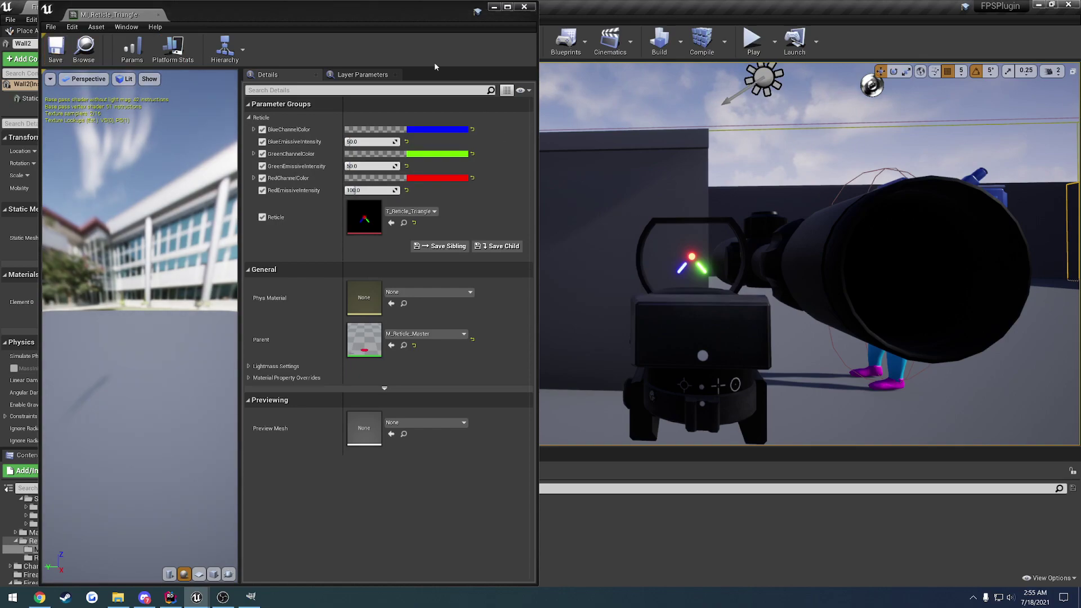
Step: Close the material instance and view the scope and character from farther back in the level
left_click(524, 6)
key("w")
right_click_drag(617, 152, 524, 155)
key("s")
key("d")
key("a")
key("d")
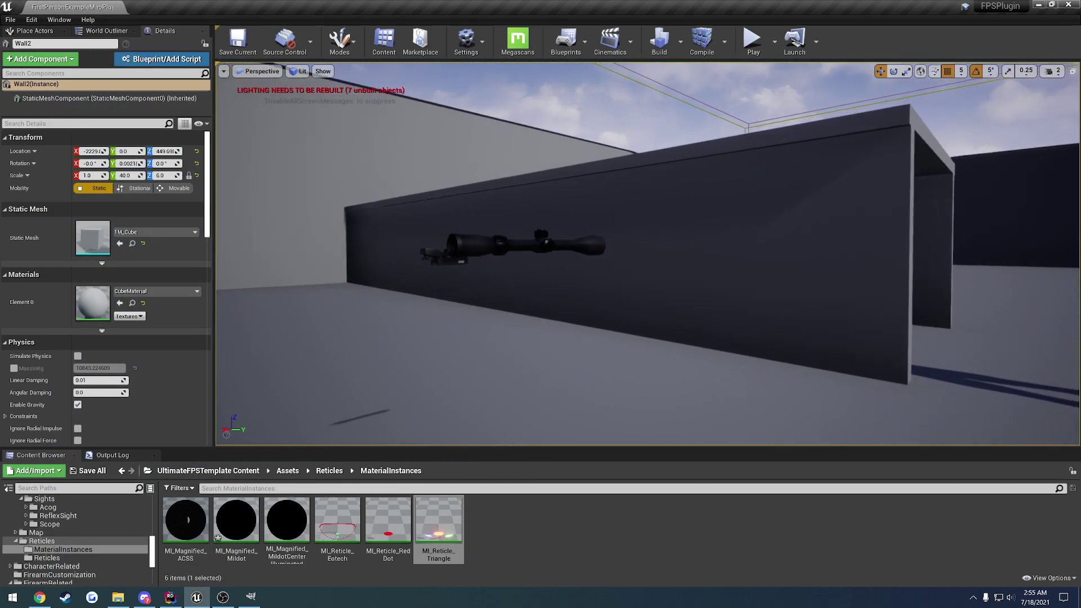
right_click_drag(639, 259, 700, 252)
Step: Open BP_FPSTemplateCharacter from the CharacterRelated folder and set the SpawnActor node's class to BP_Firearm_Glock
left_click(216, 470)
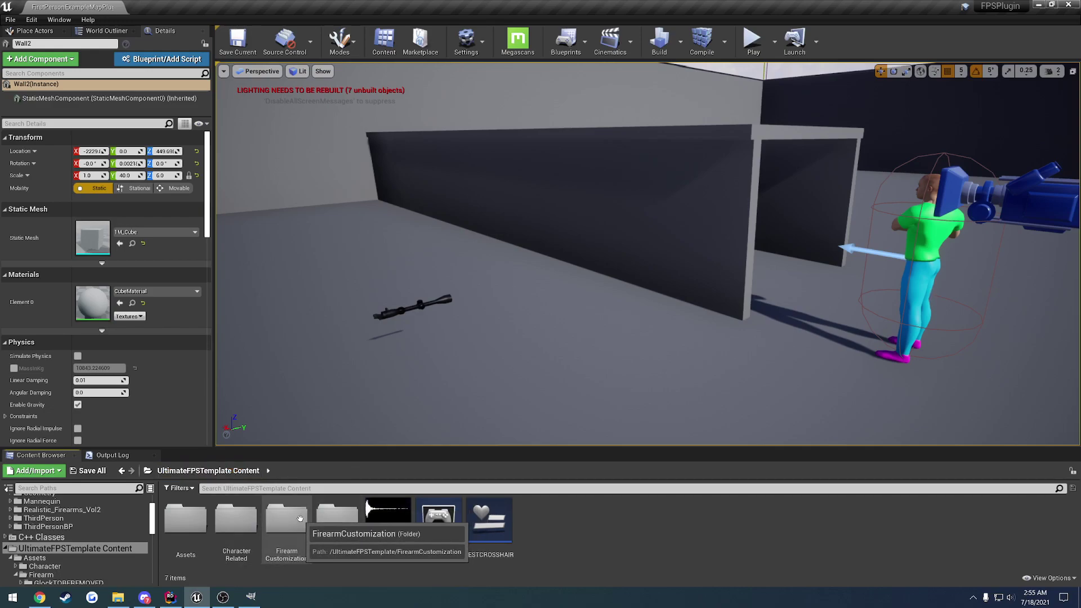
double_click(236, 519)
double_click(322, 543)
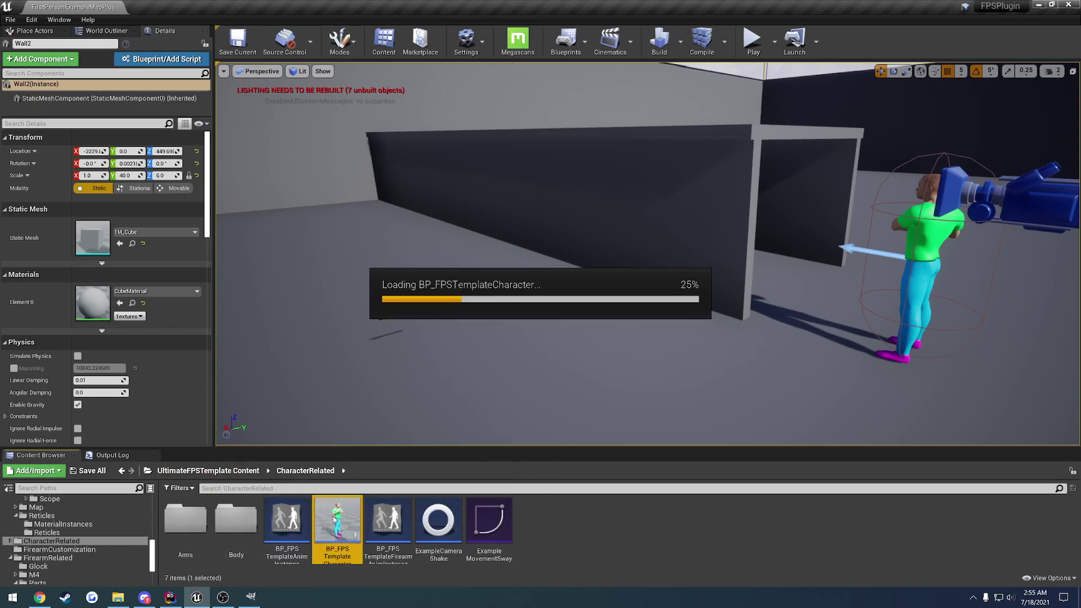
left_click(518, 235)
type("g")
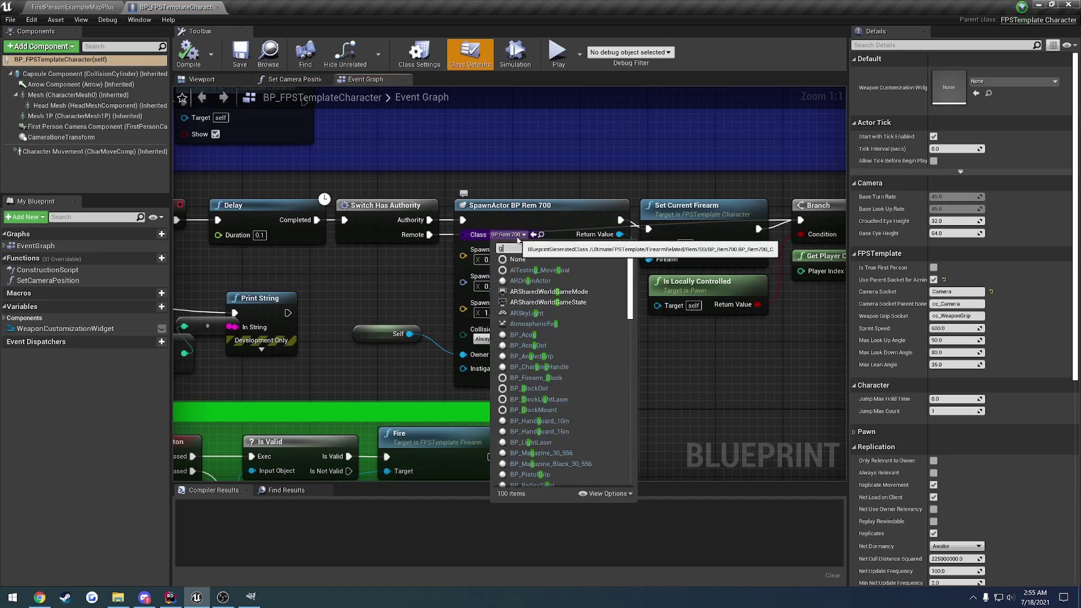
type("lock")
left_click(559, 270)
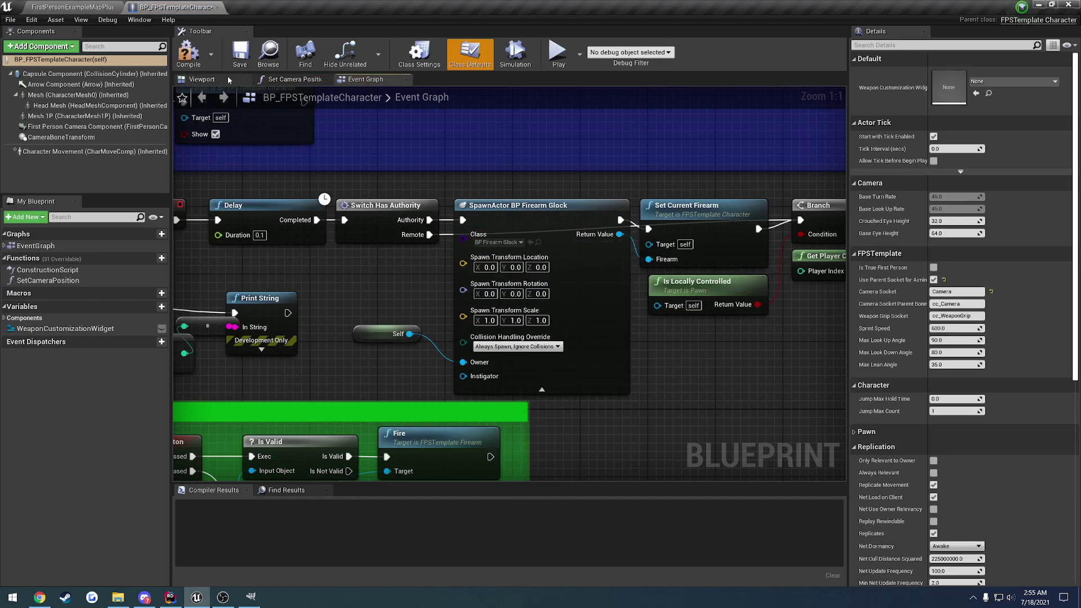
Step: Compile and save the character blueprint, save all assets, and briefly play-test the level with the Glock
left_click(190, 55)
left_click(242, 59)
left_click(73, 8)
left_click(10, 20)
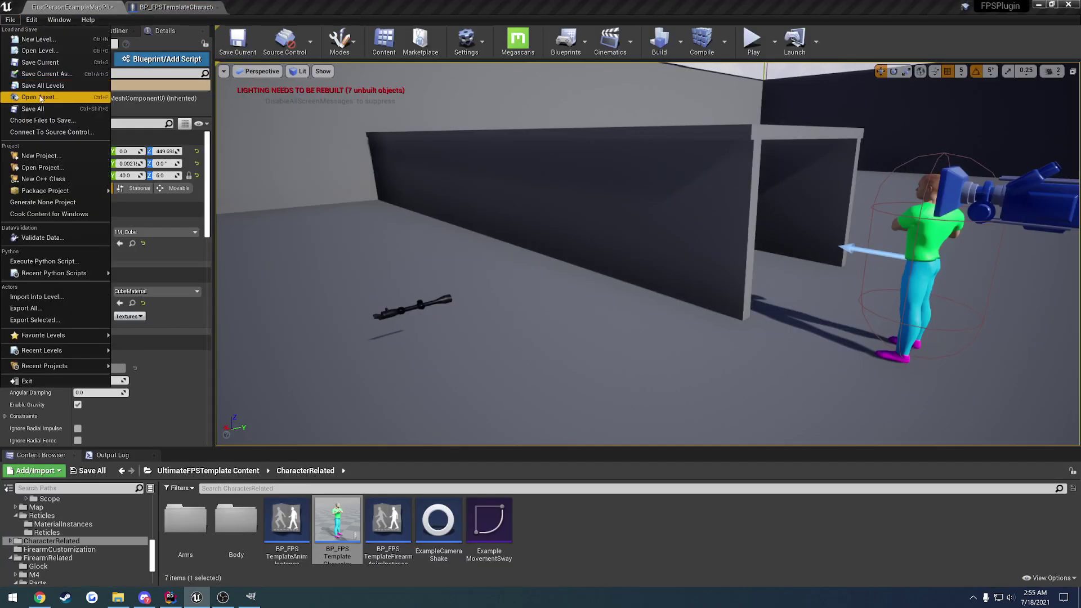
left_click(34, 108)
left_click(753, 39)
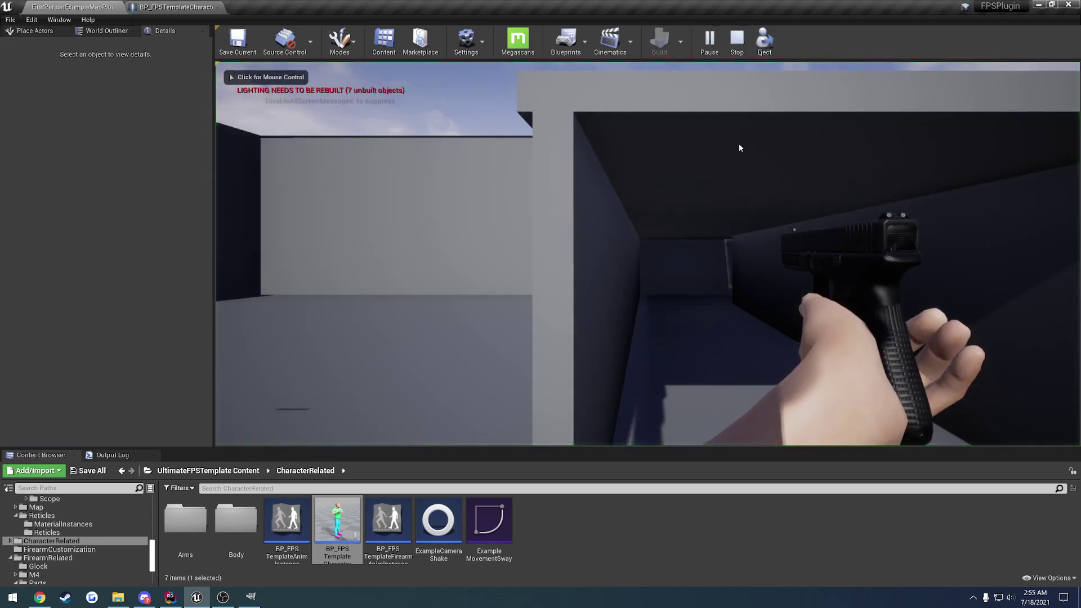
key("Escape")
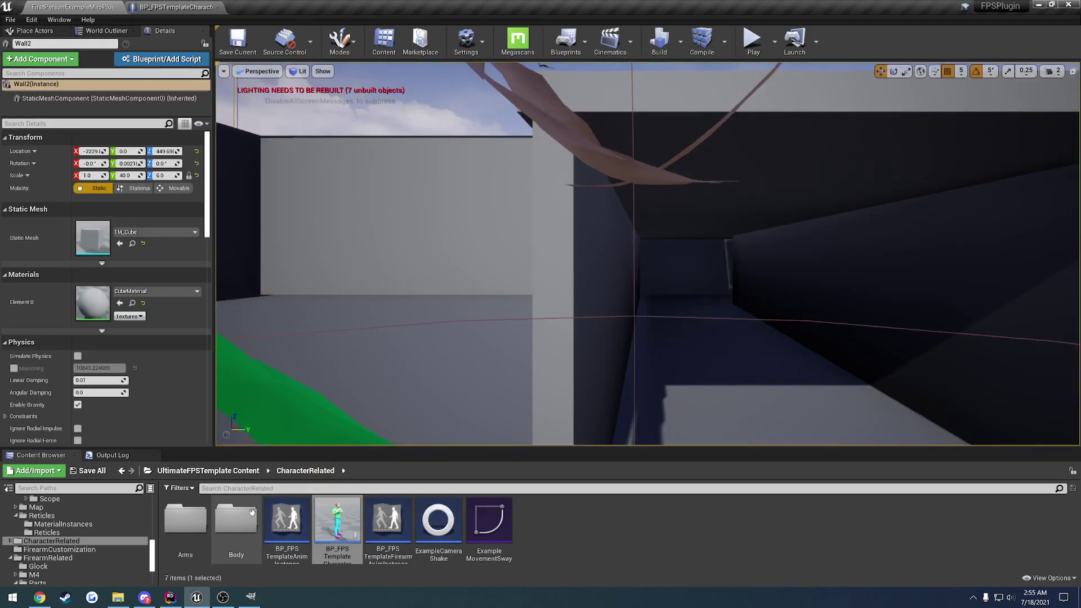
Step: Open AnimBP_FPSTemplate in the Arms folder, connect Blend Poses by int to the SetEssentials Base Pose, and compile
double_click(202, 524)
double_click(186, 521)
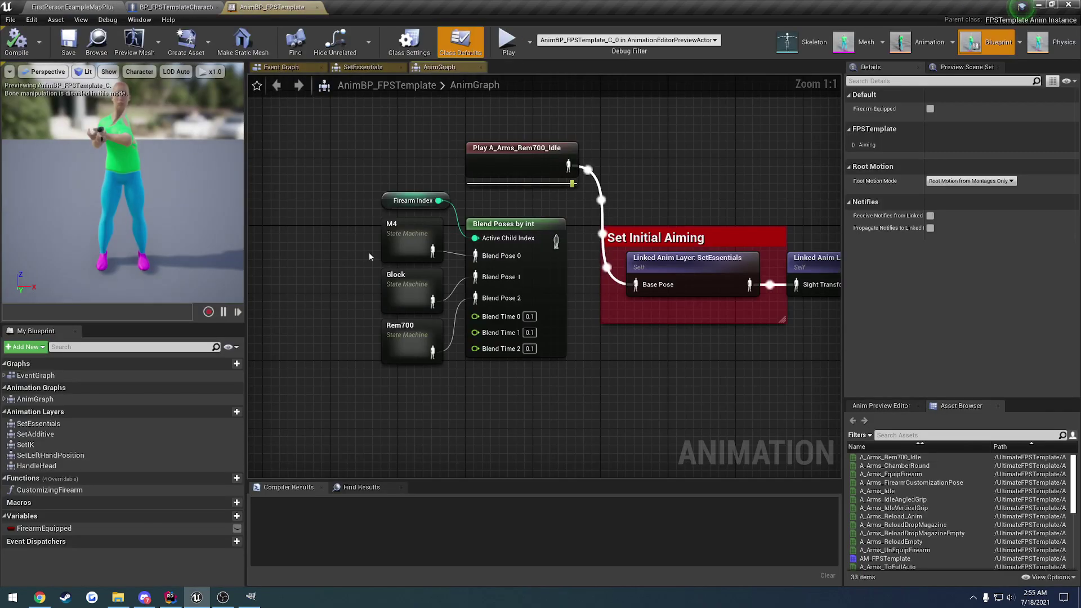
left_click_drag(584, 249, 664, 292)
left_click(24, 40)
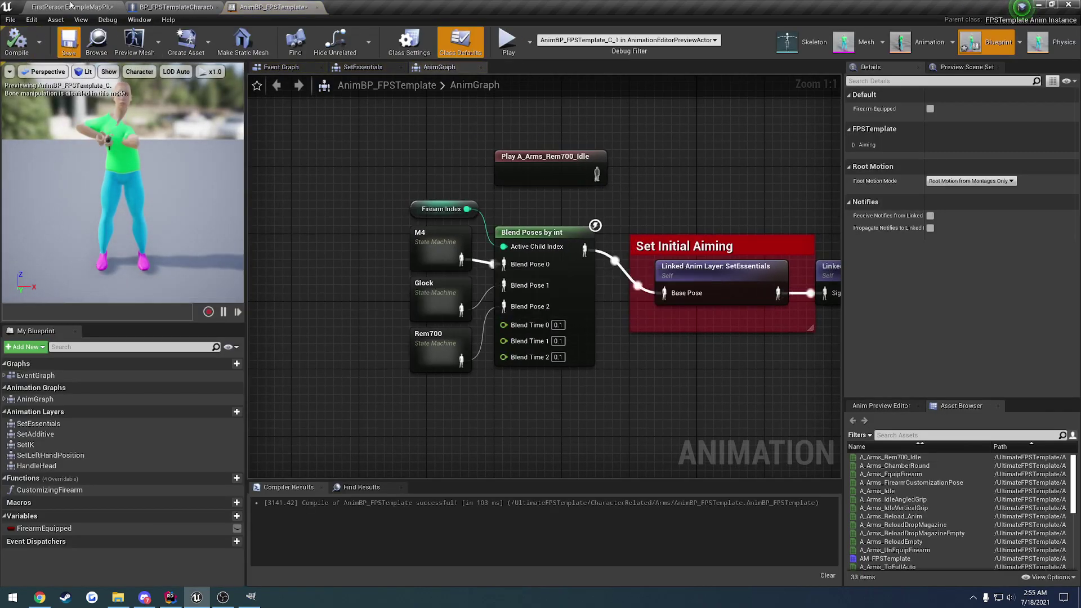
Step: Play the level in full screen and test moving around and aiming with the Glock's iron sights
left_click(508, 40)
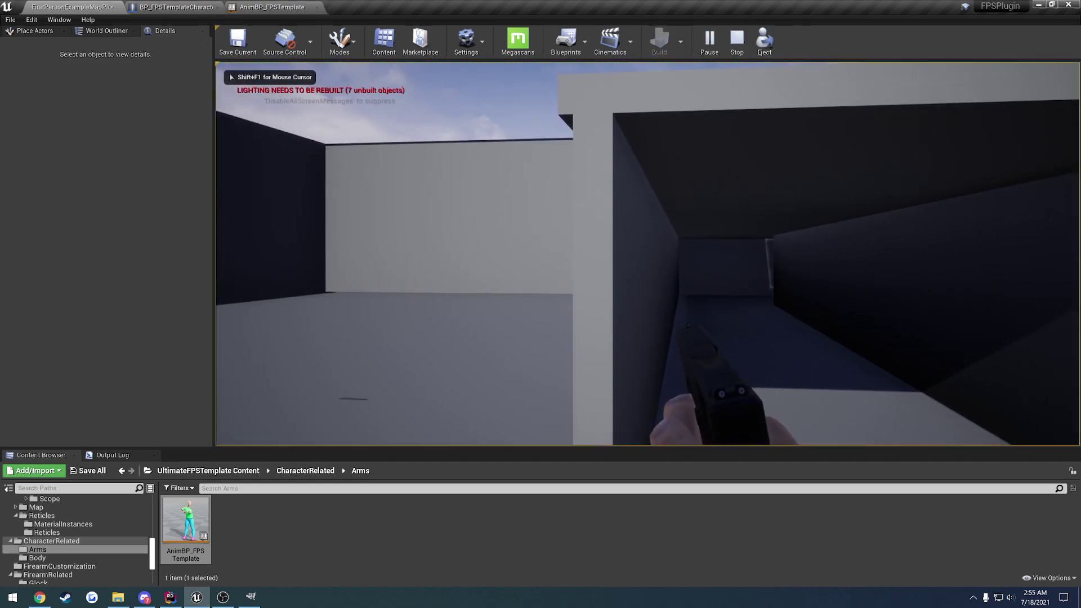
key("F11")
right_click(540, 292)
key("a")
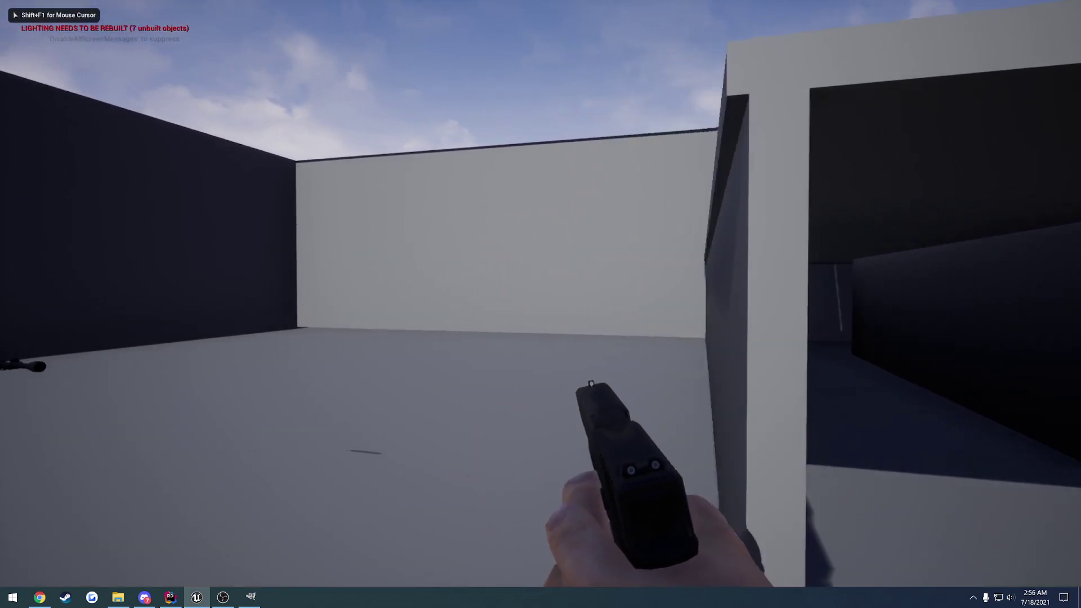
key("w")
right_click(541, 293)
key("d")
key("a")
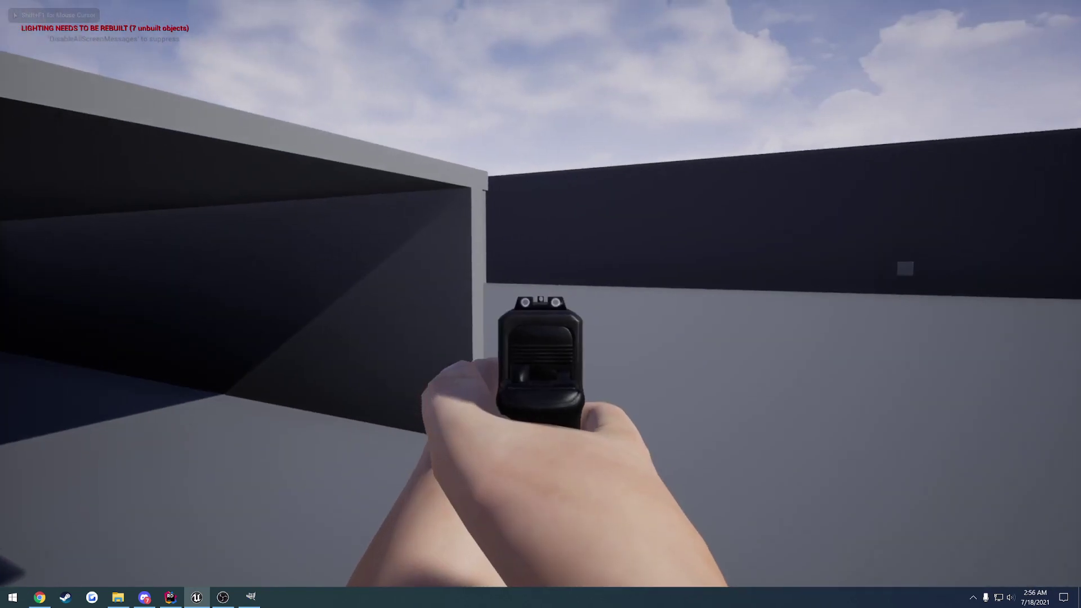
key("d")
key("a")
key("w")
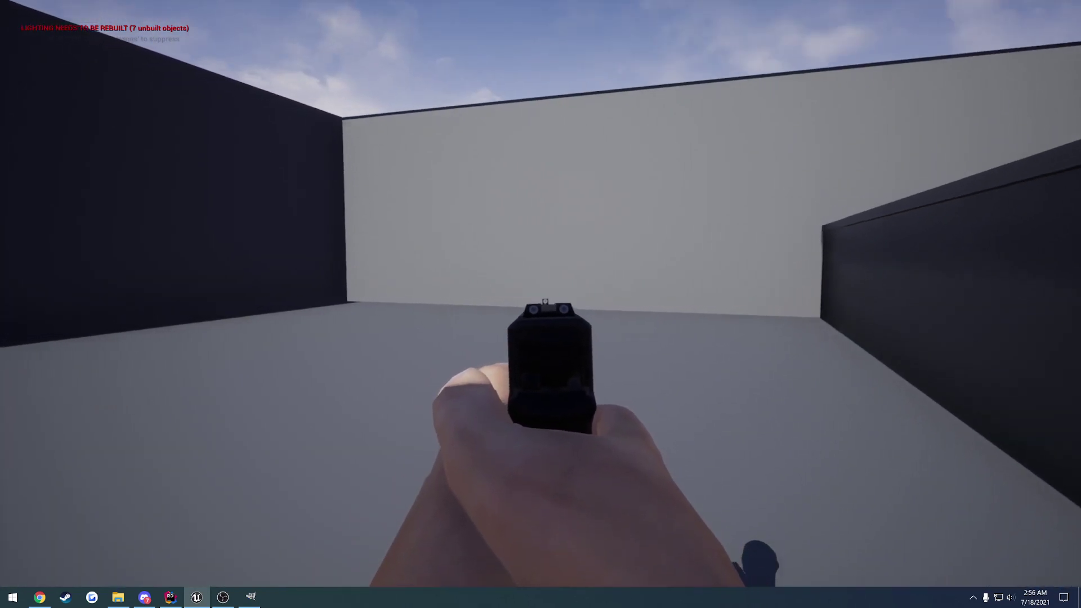
key("s")
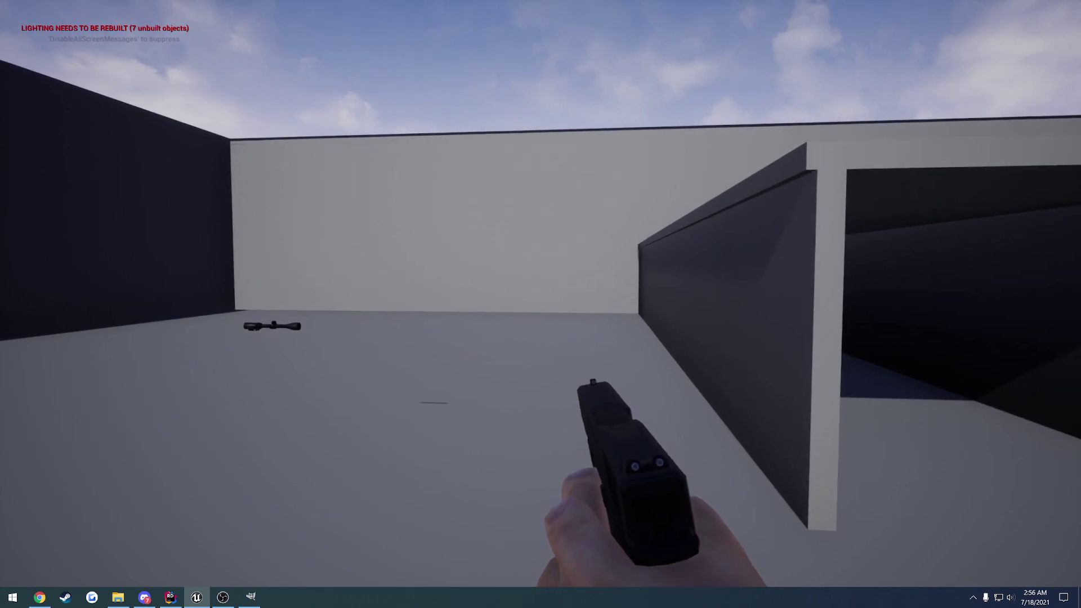
Step: Open the in-game weapon customization and fit the Glock with a rail mount and an underbarrel light
key("Tab")
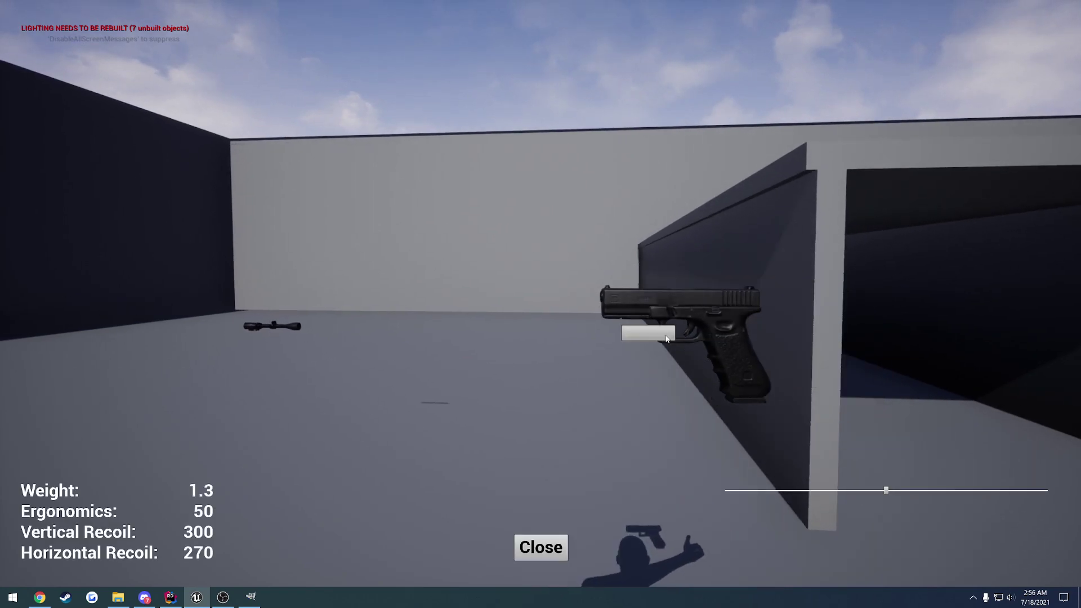
left_click(663, 337)
left_click(656, 406)
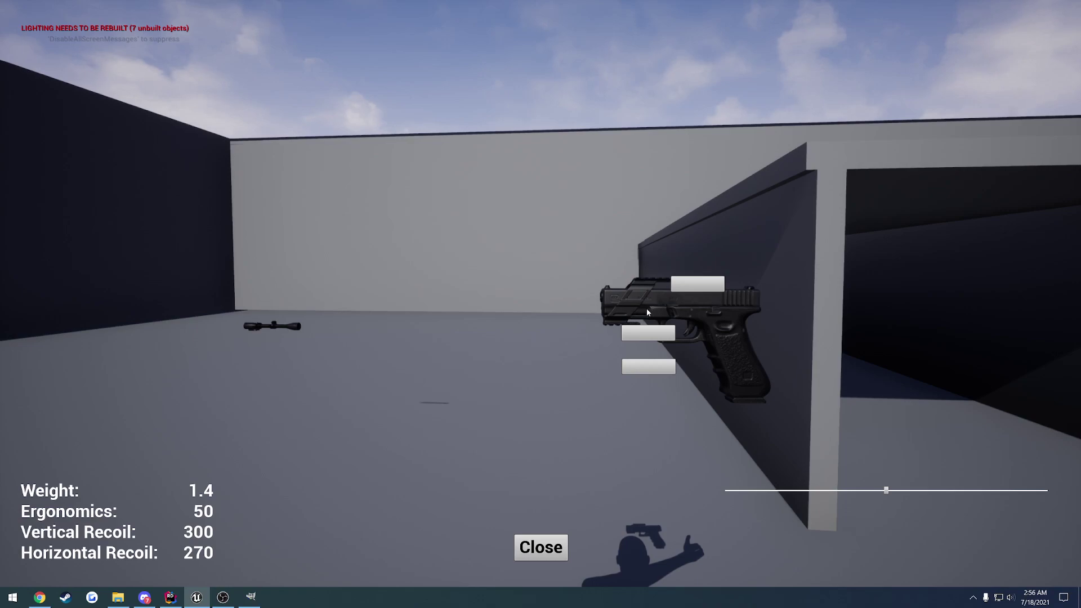
left_click(653, 367)
left_click(651, 448)
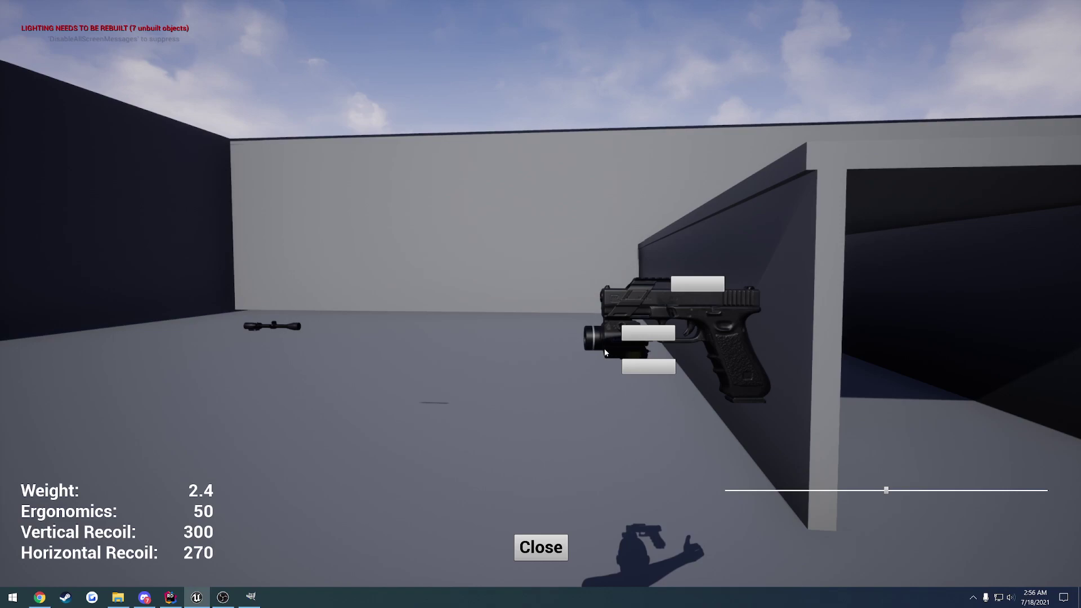
Step: Add a reflex sight to the Glock's rail mount and return to gameplay to check its reticle
left_click(698, 284)
left_click(708, 322)
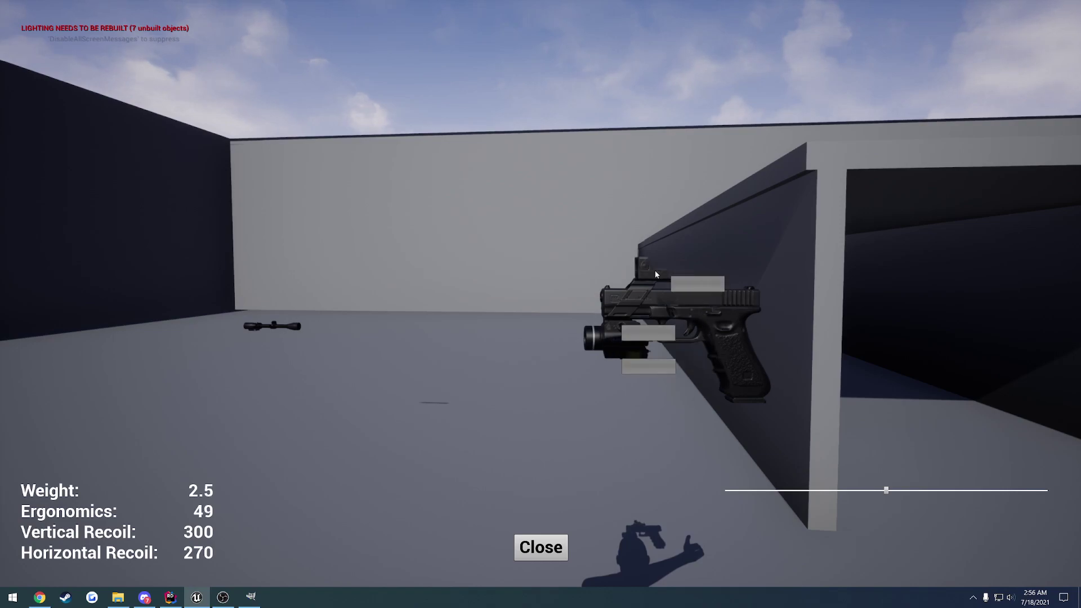
left_click(555, 540)
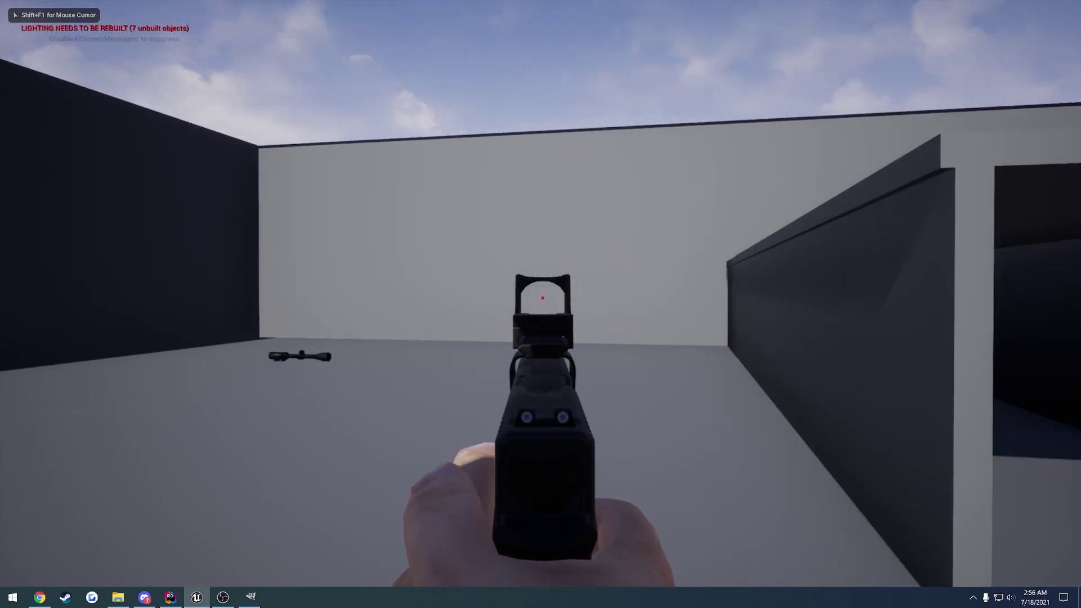
Step: Reopen weapon customization, slide the reflex sight along the rail toward the muzzle, and return to gameplay
key("Tab")
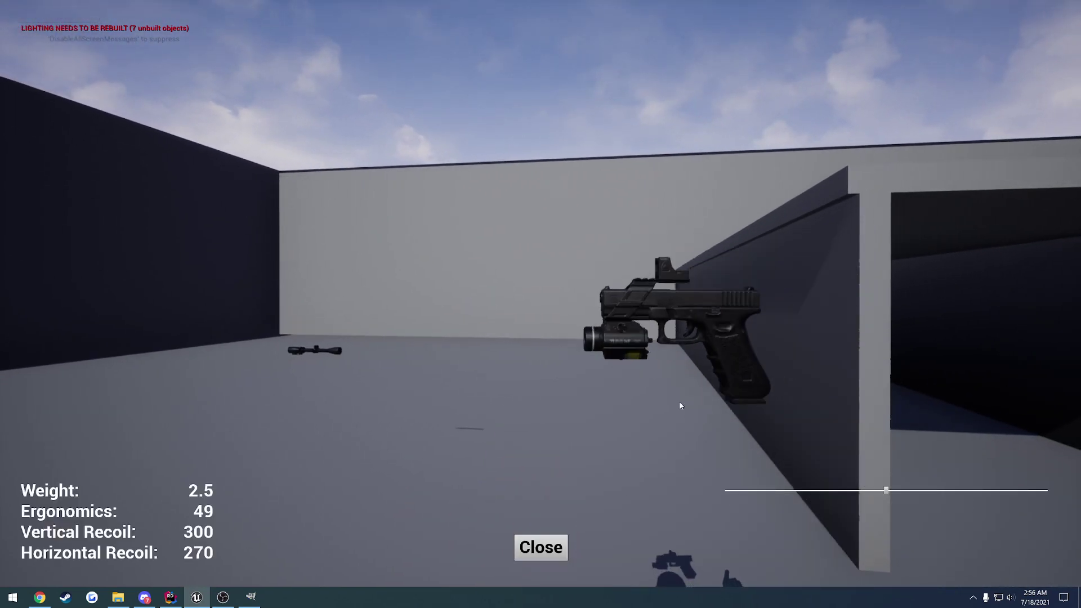
left_click_drag(668, 272, 647, 271)
left_click(540, 547)
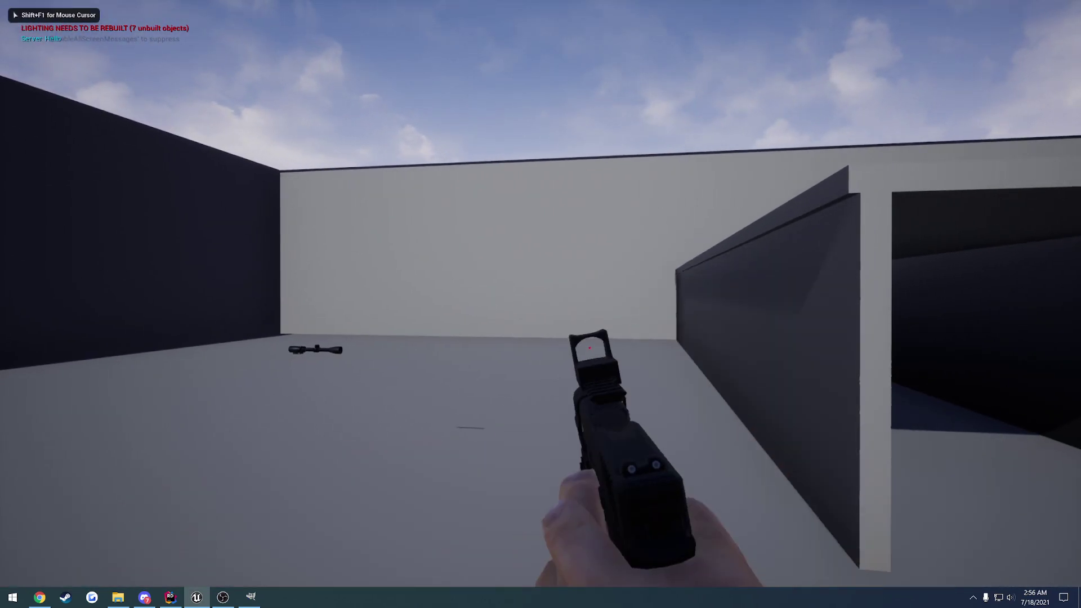
Step: Reopen weapon customization, slide the reflex sight back along the rail toward the grip, and return to gameplay
key("i")
left_click(658, 269)
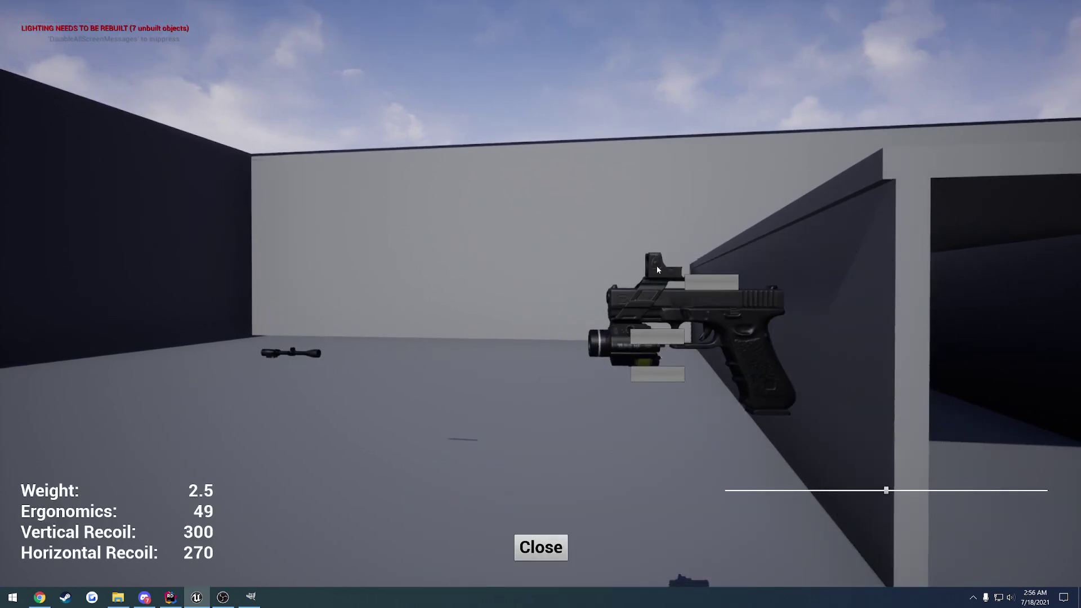
left_click(678, 265)
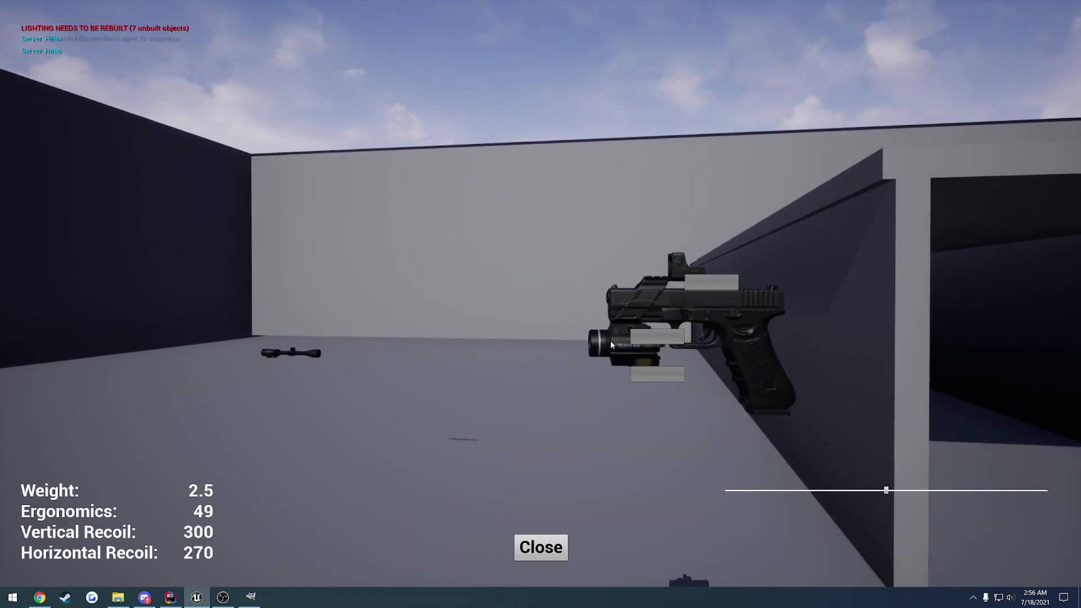
left_click(540, 549)
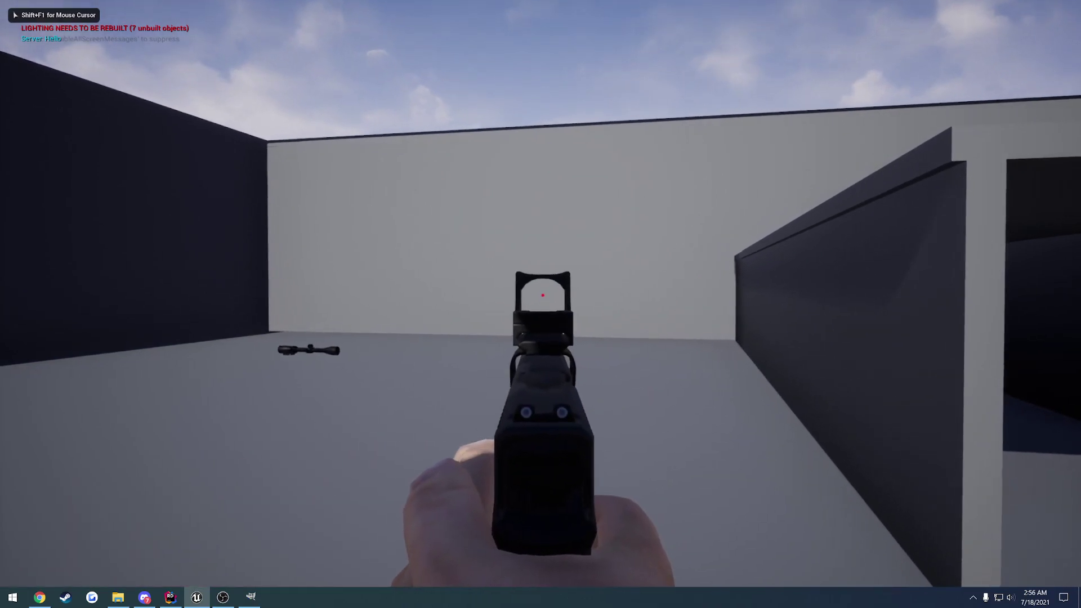
Step: End the play session and restore the level viewport from full screen to the normal editor layout
key("i")
key("Escape")
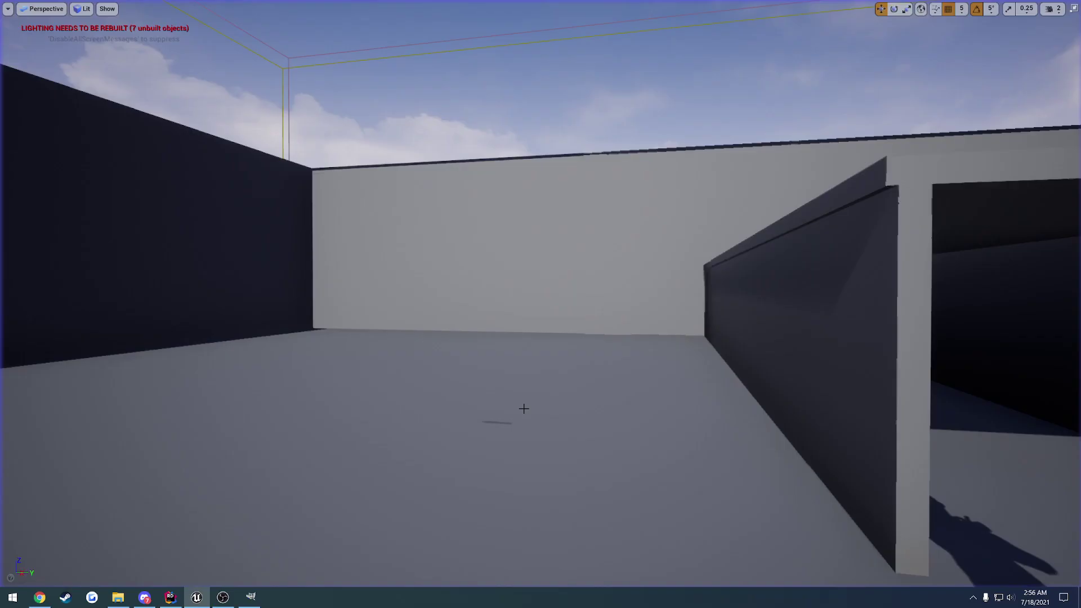
key("F11")
mouse_move(577, 284)
right_mouse_down()
mouse_move(625, 286)
mouse_move(665, 312)
mouse_move(596, 280)
right_mouse_up()
key("s")
key("a")
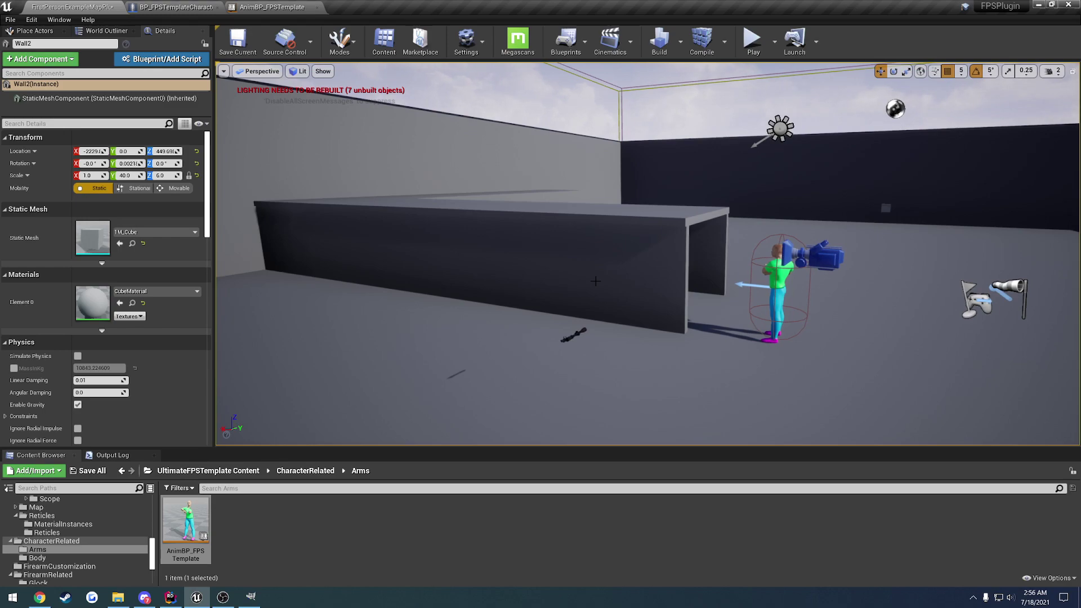
Step: Browse the UltimateFPSTemplate assets to the Remington700 firearm's Stock parts folder
left_click(208, 471)
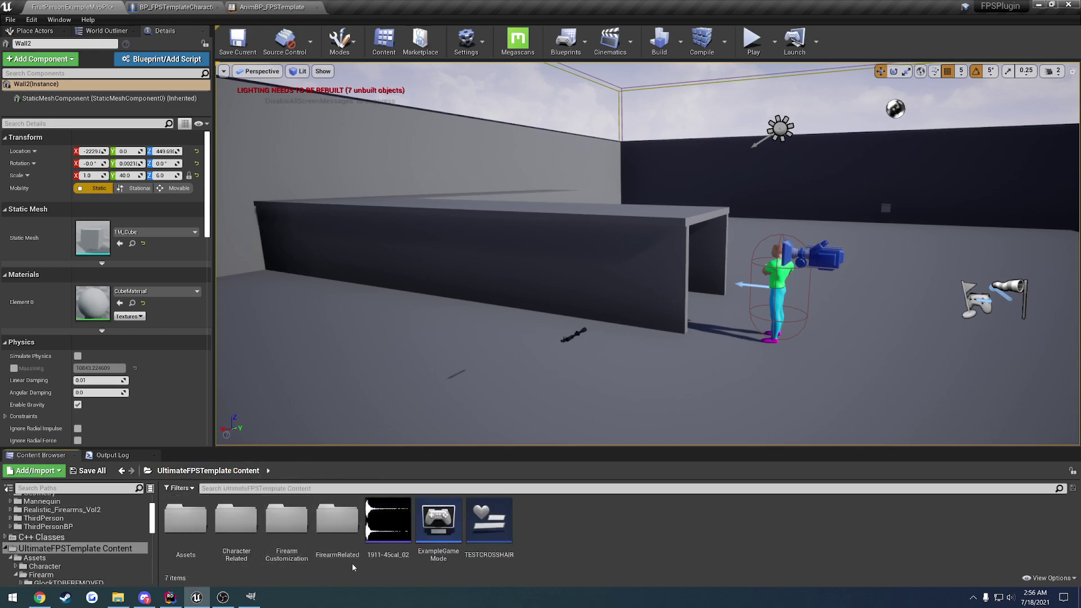
double_click(179, 535)
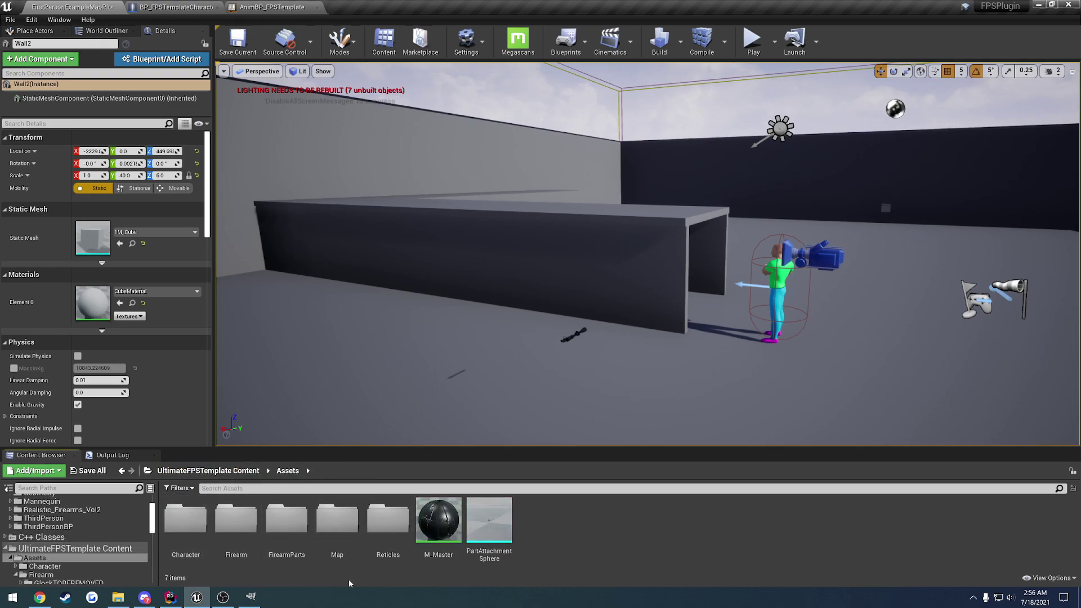
double_click(275, 542)
key("alt+Left")
double_click(236, 524)
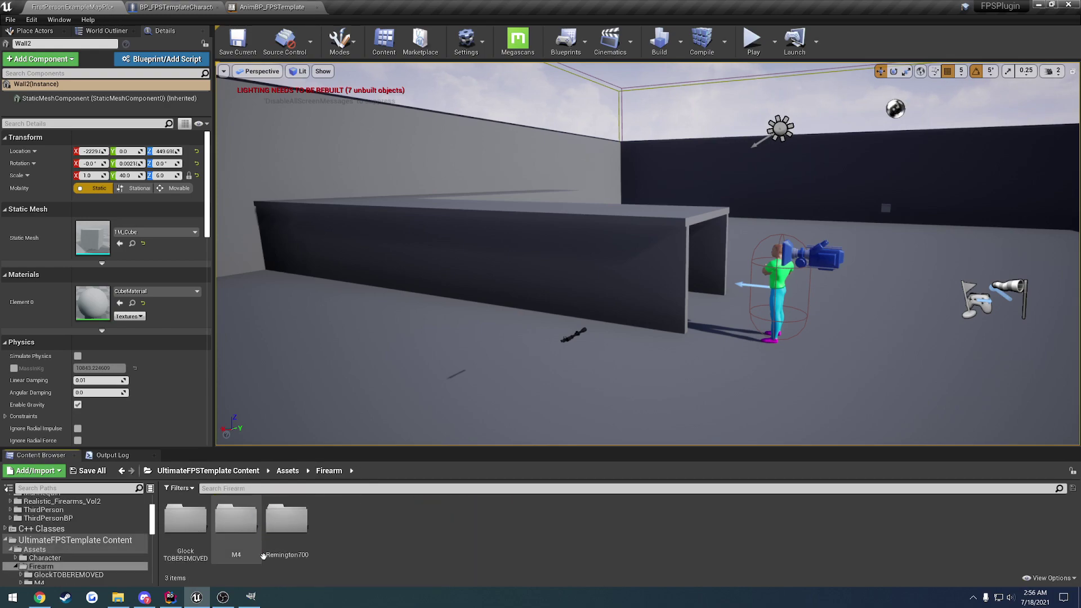
double_click(286, 523)
double_click(204, 551)
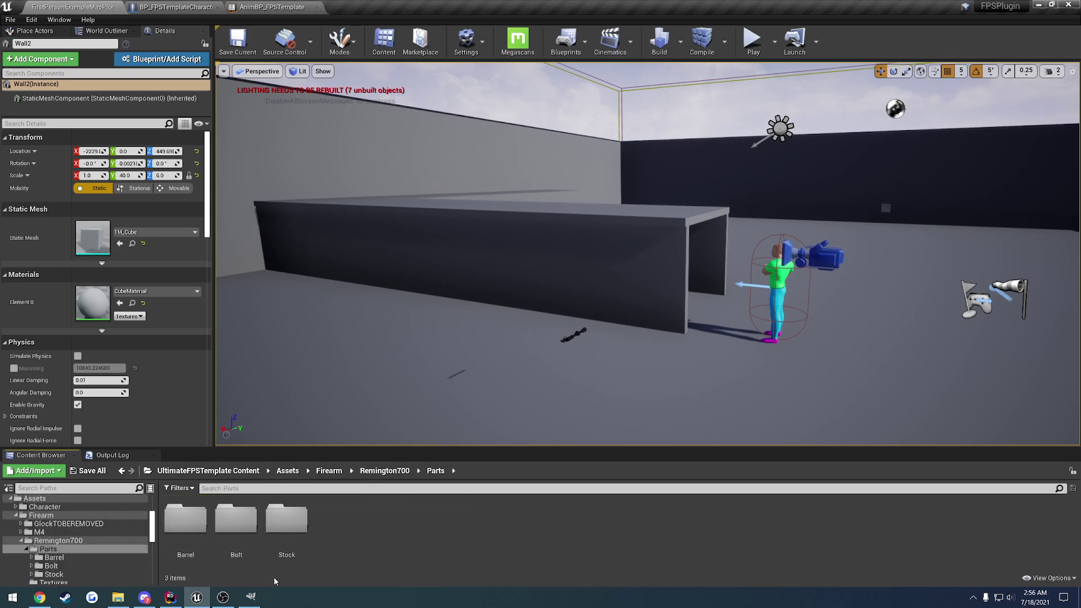
double_click(287, 523)
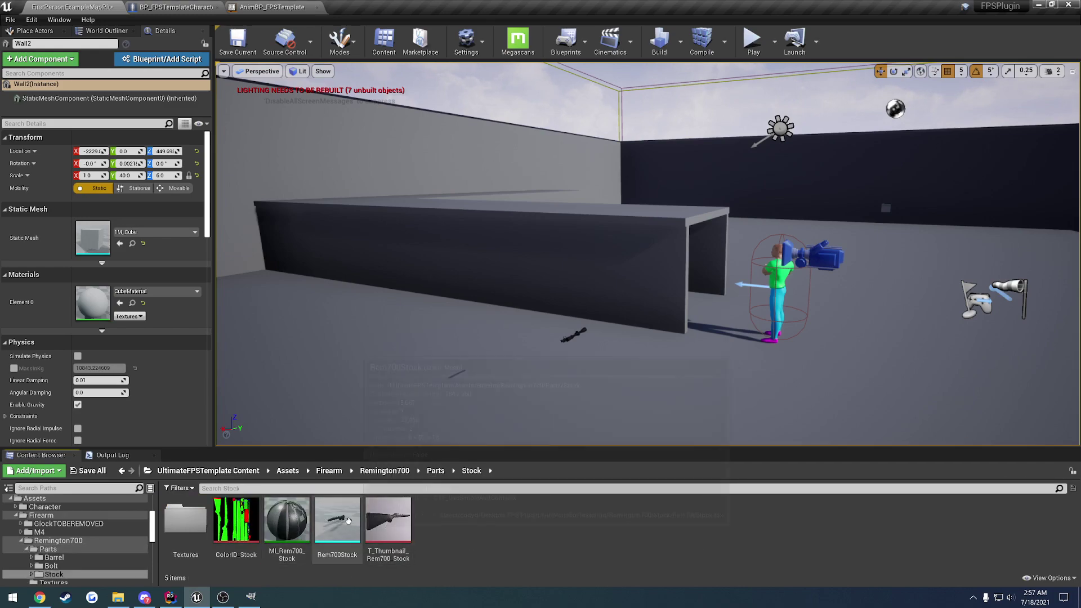
Step: Examine the T_Thumbnail_Rem700_Stock texture and the contents of the stock's Textures folder
left_click(400, 513)
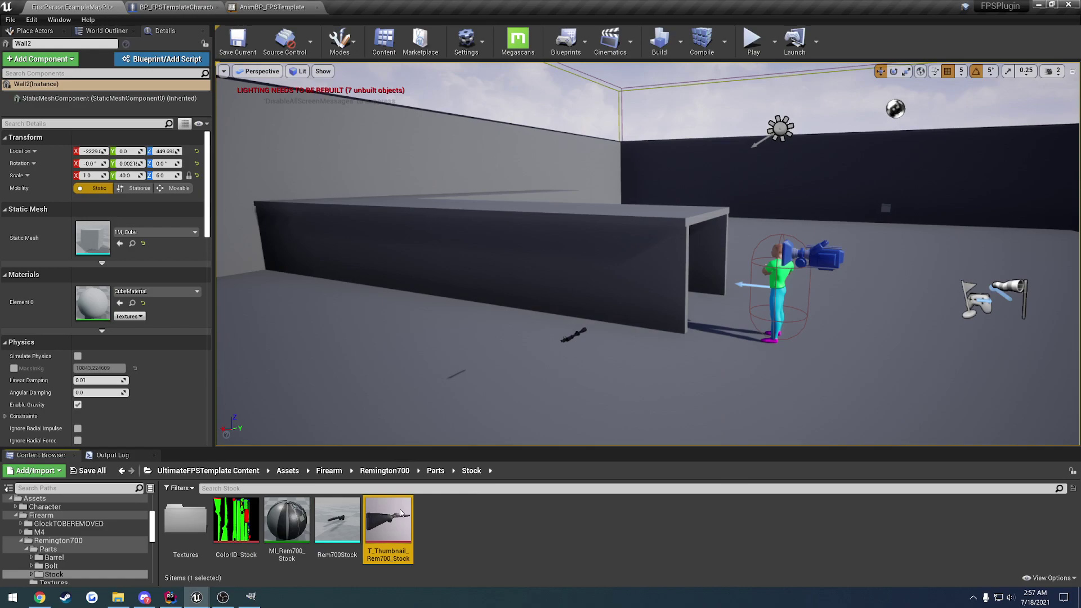
double_click(400, 513)
left_click(237, 112)
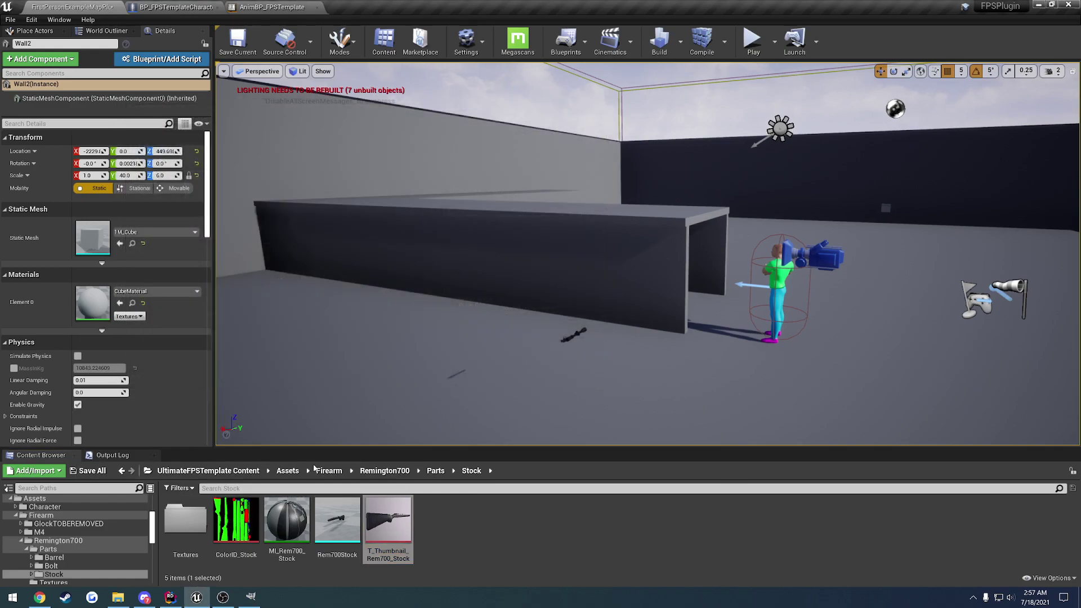
double_click(191, 520)
key("alt+Left")
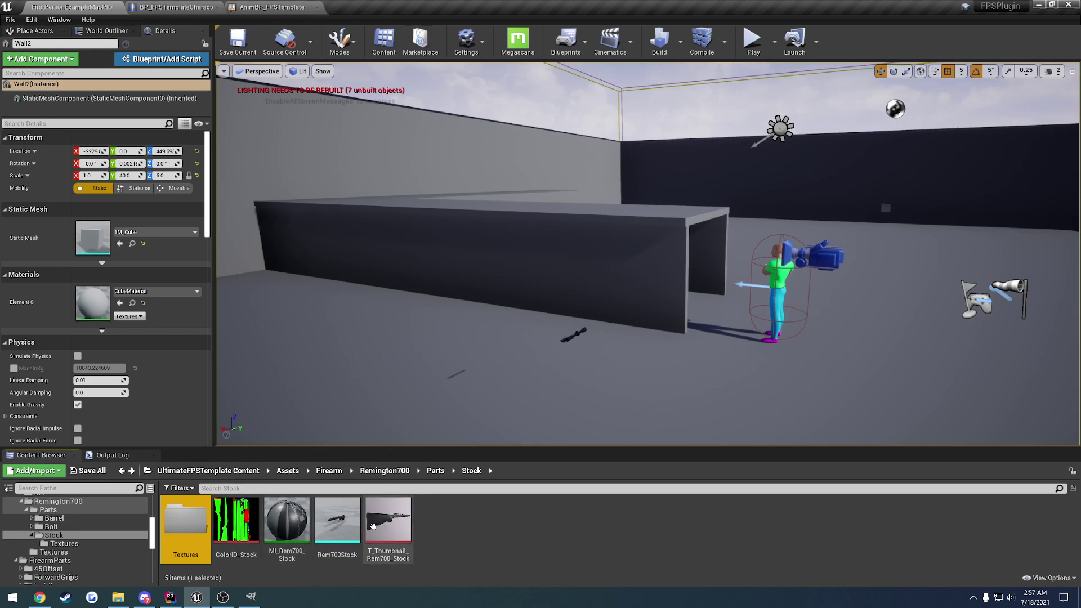
Step: Browse the UltimateFPSTemplate C++ classes to Public/FirearmParts and select the firearm part base class
mouse_move(261, 526)
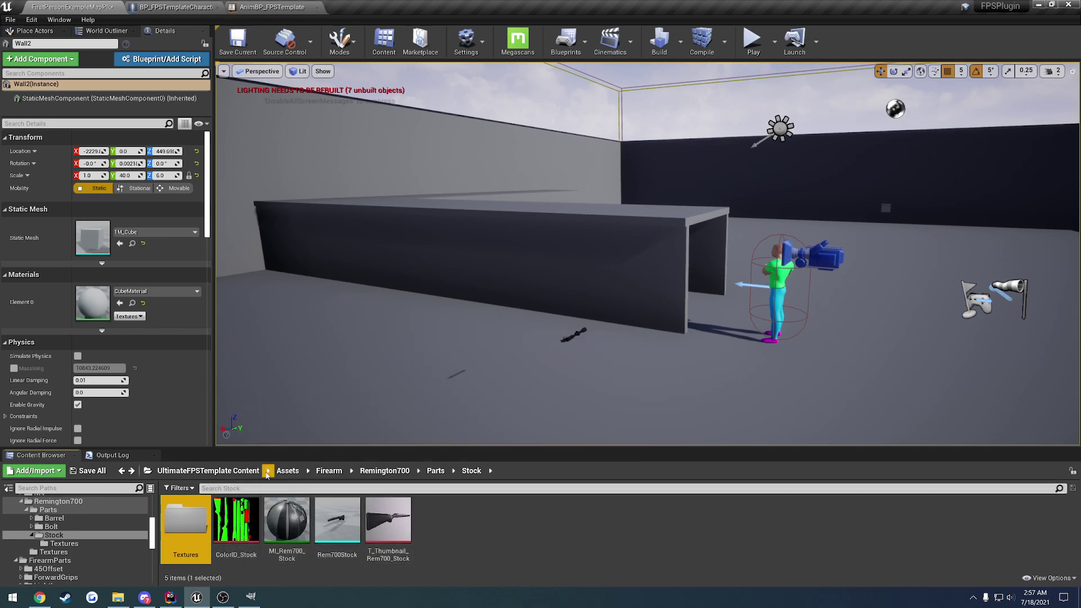
left_click(208, 470)
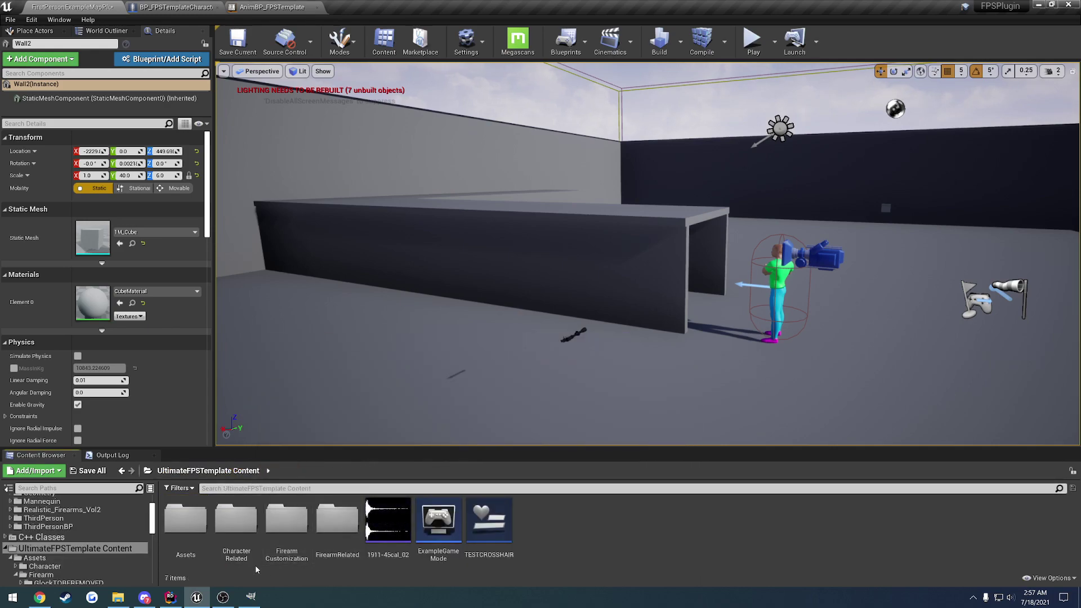
scroll(66, 563, "down", 5)
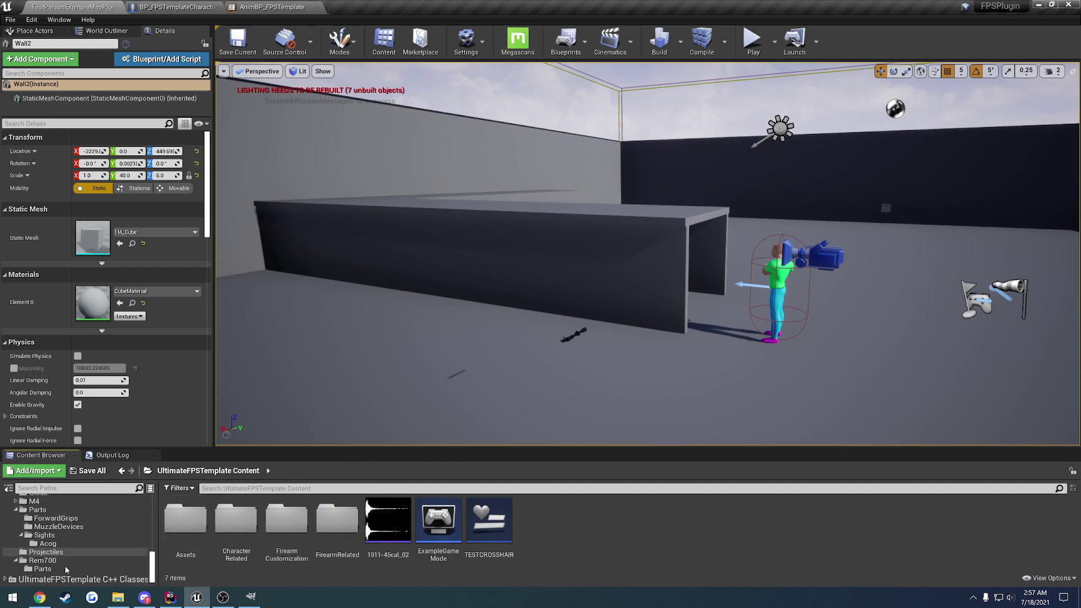
left_click(65, 579)
double_click(185, 520)
double_click(186, 521)
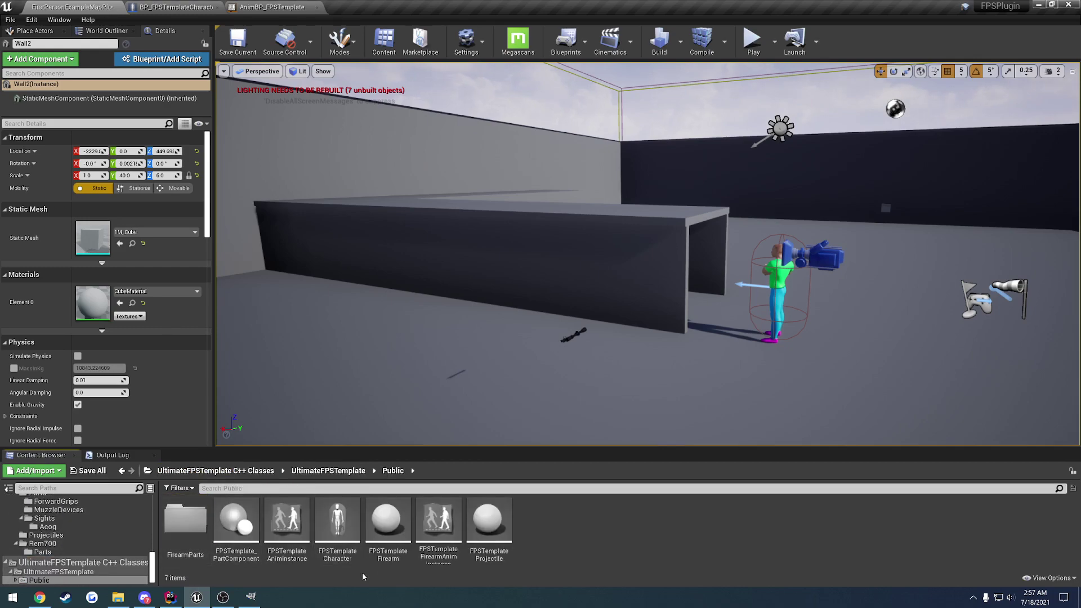
double_click(198, 524)
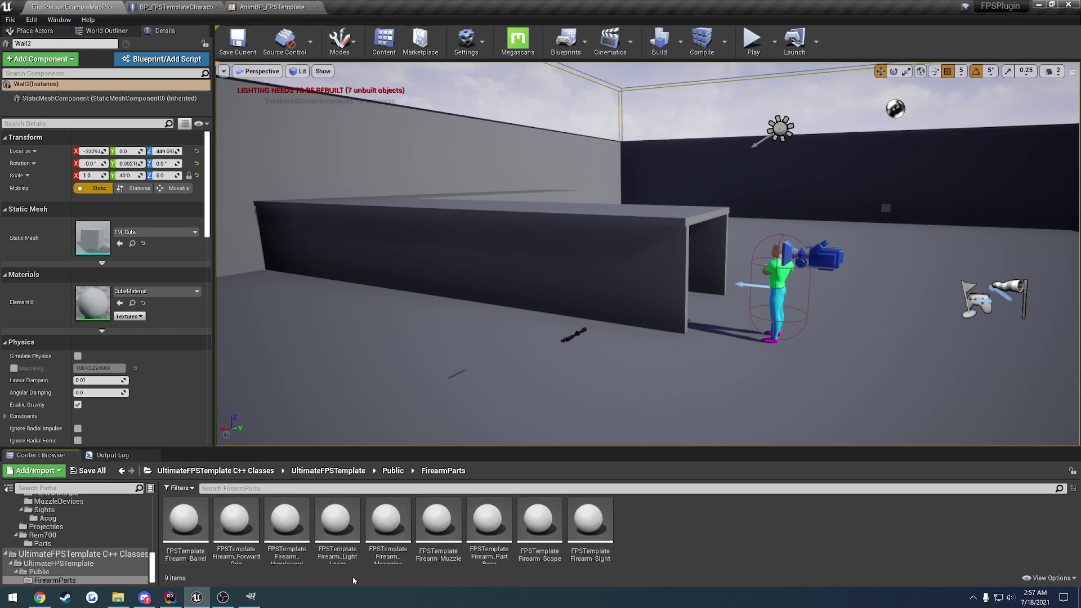
left_click(491, 546)
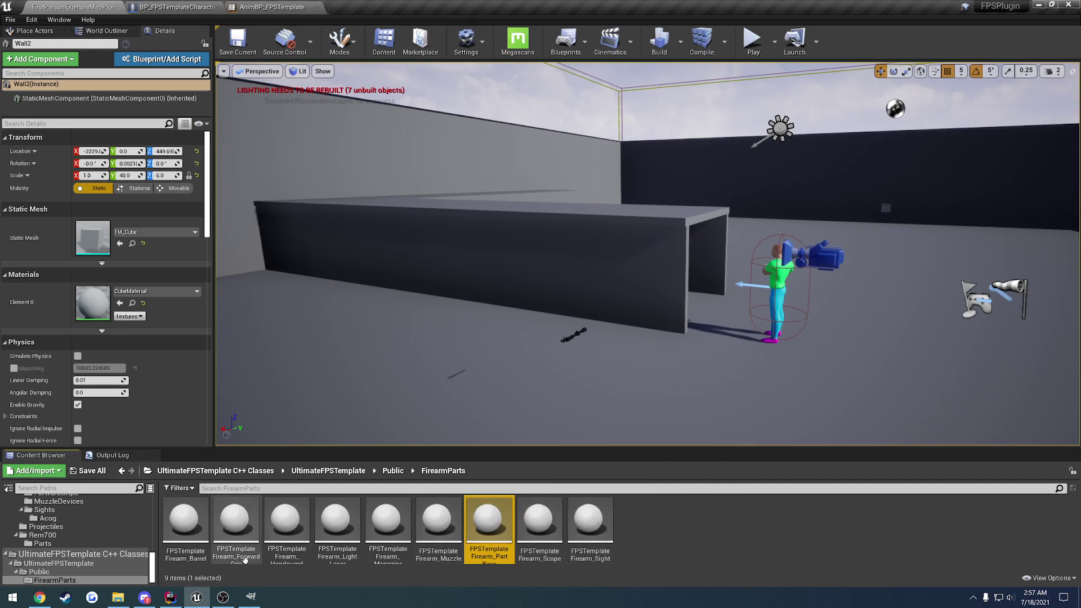
Step: Find the Remington 700 part blueprints under FirearmRelated/Rem700/Parts and open BP_Rem700_Stock
scroll(62, 558, "up", 3)
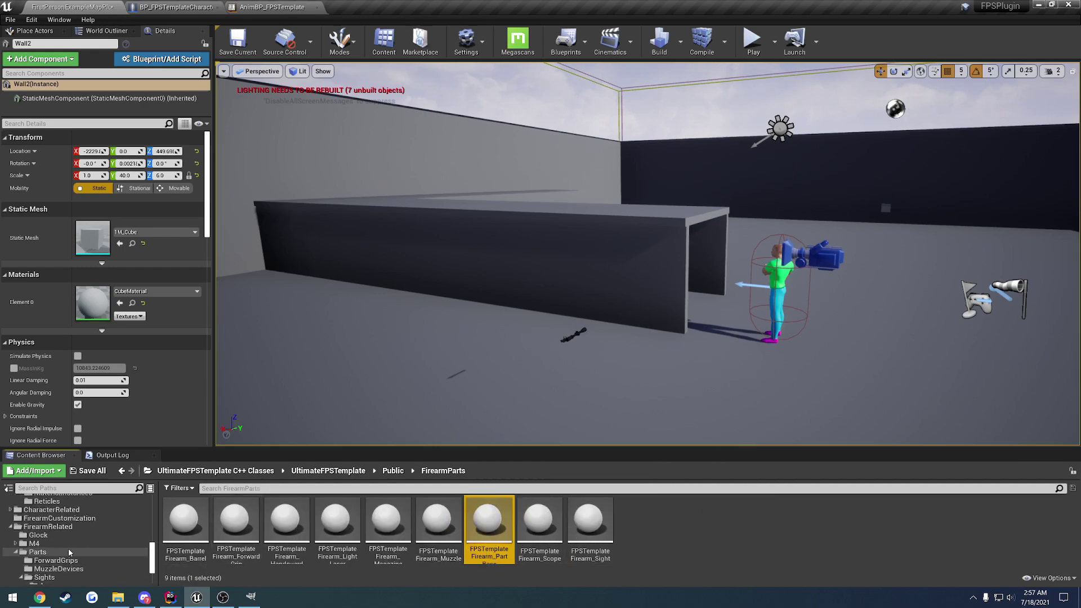
left_click(50, 527)
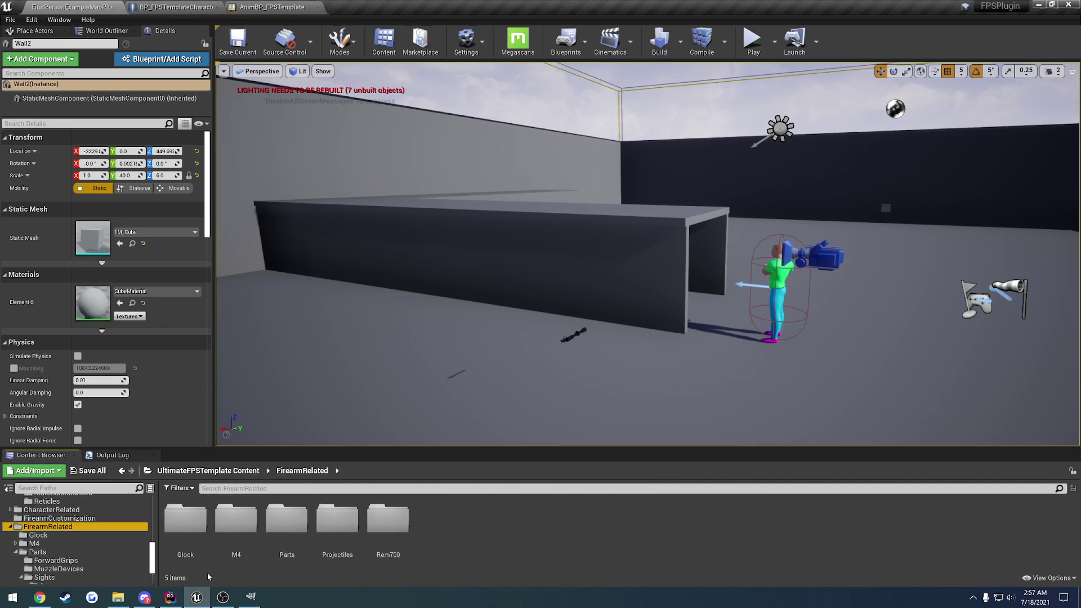
double_click(287, 518)
key("alt+Left")
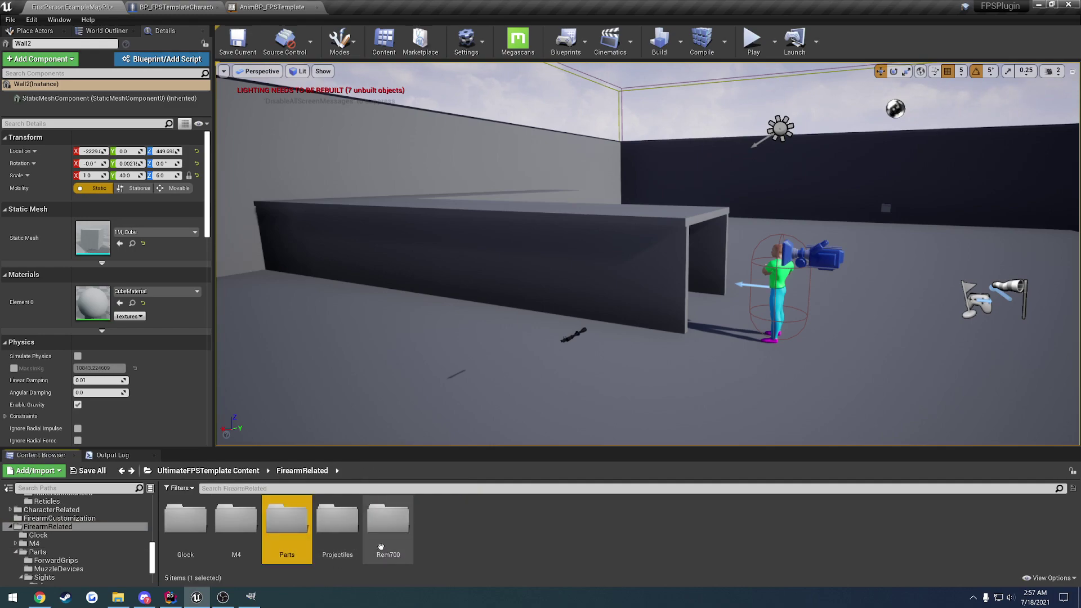
double_click(380, 546)
double_click(194, 537)
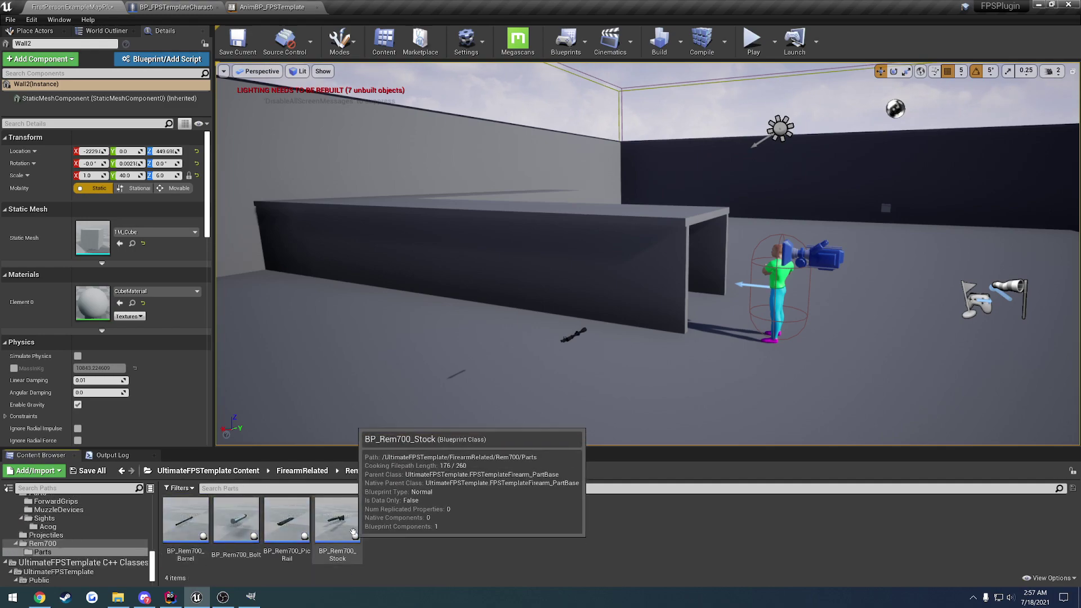
double_click(337, 520)
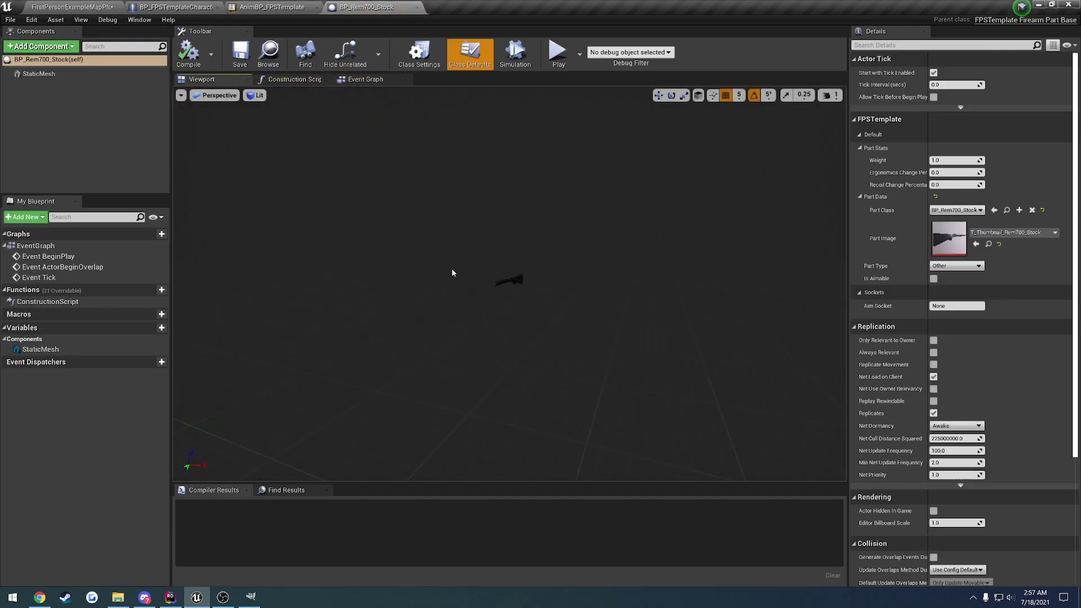
Step: Inspect the stock blueprint's static mesh up close, then examine its part stats and part data defaults
scroll(580, 334, "up", 5)
left_click(73, 76)
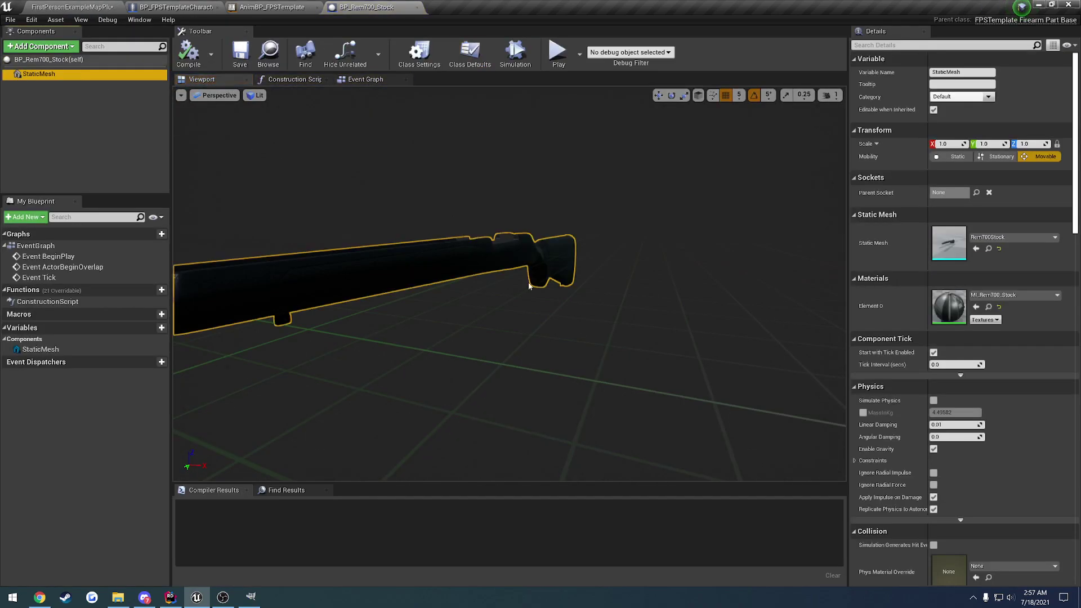
right_click_drag(531, 283, 479, 267)
key("d")
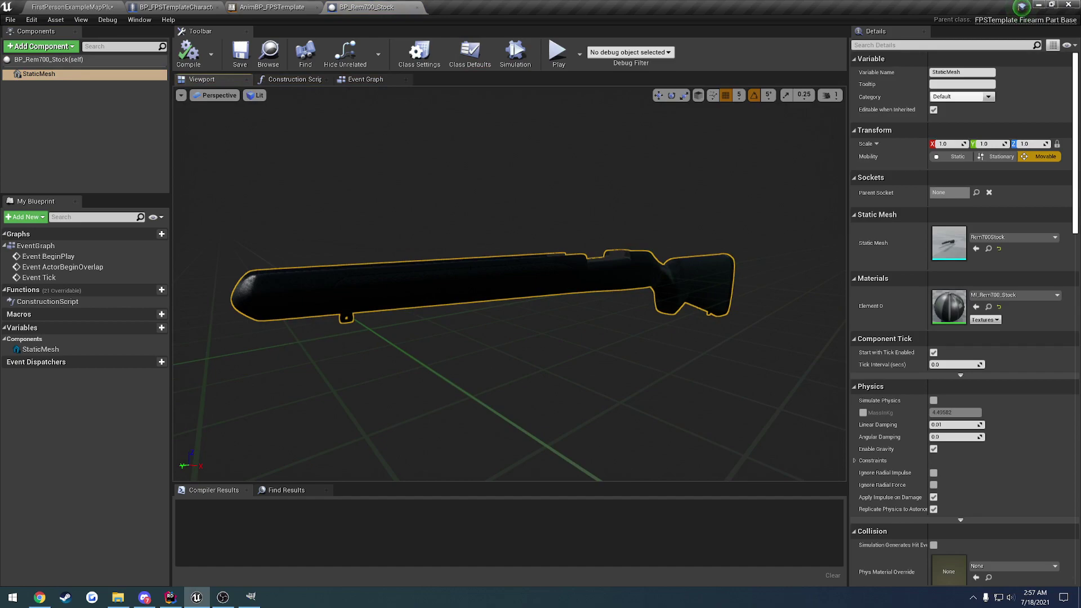
left_click(107, 60)
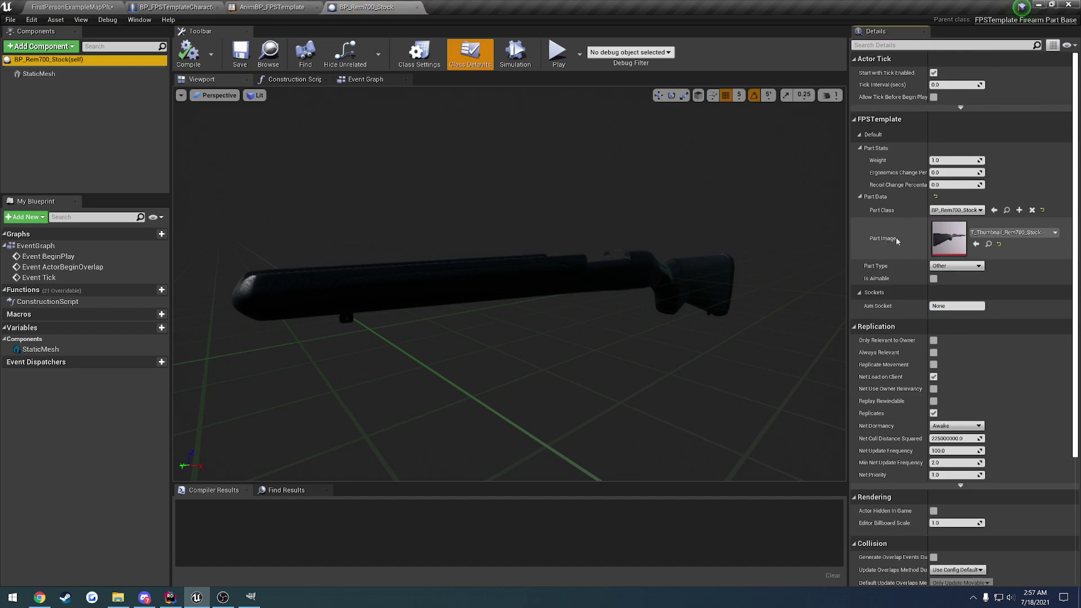
Step: Try Stock as the part type of BP_Rem700_Stock, set it back to Other, and compile the blueprint
left_click(970, 268)
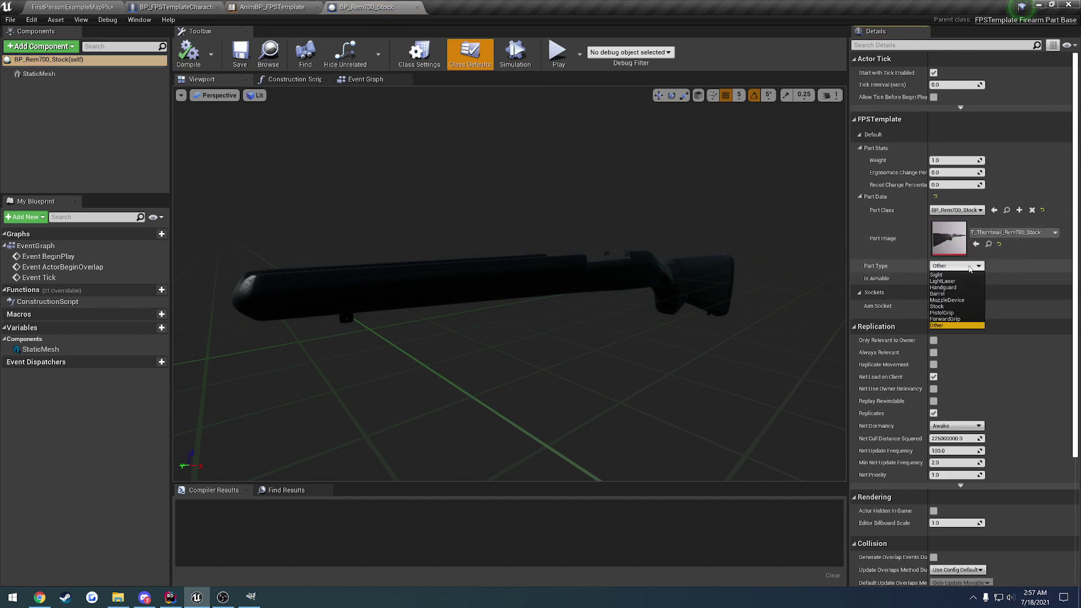
left_click(939, 306)
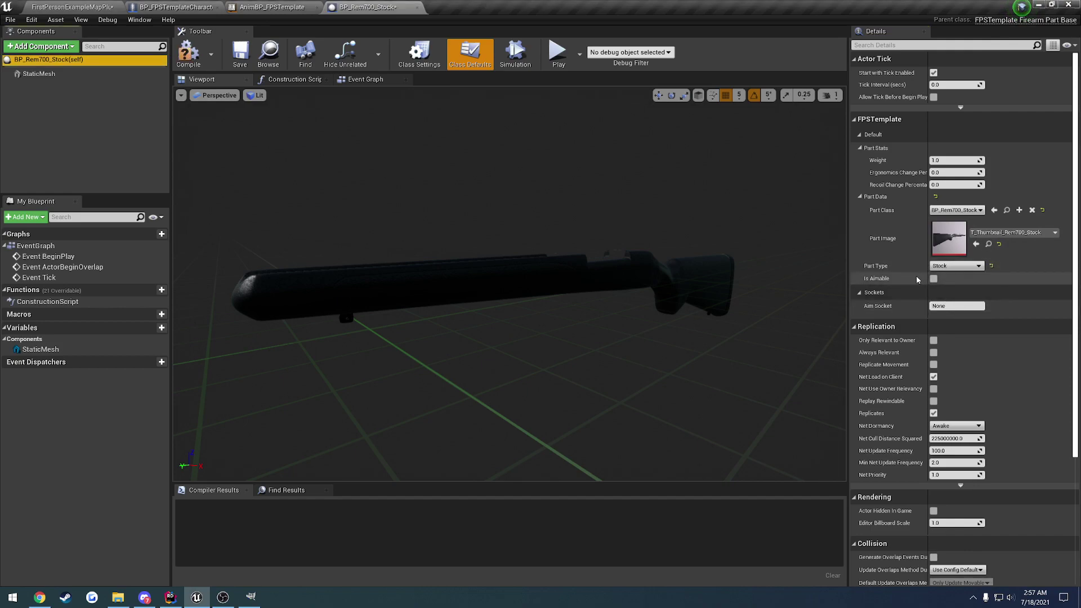
left_click(936, 271)
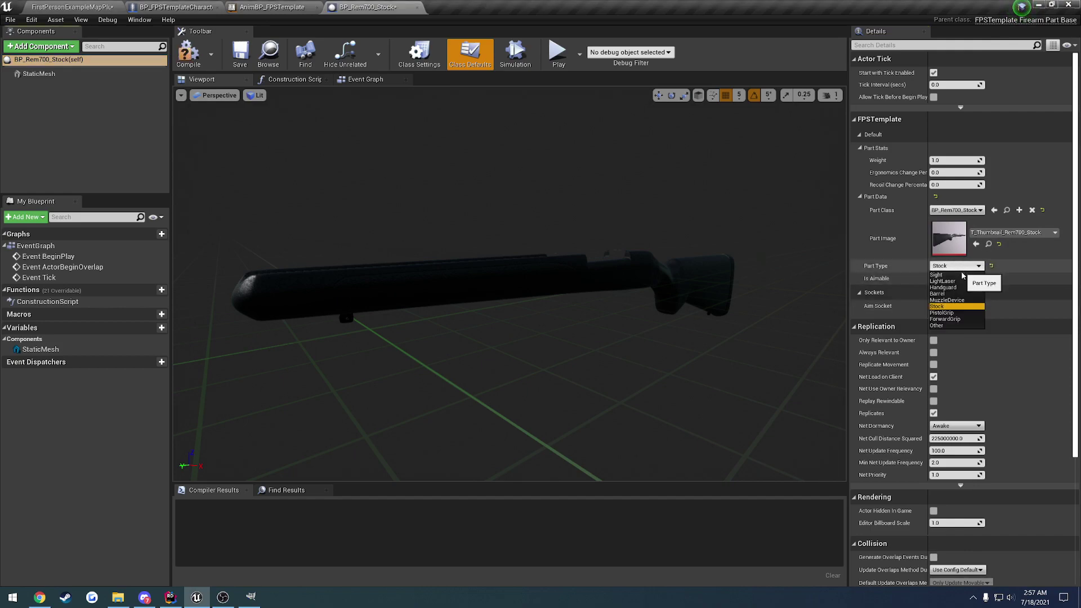
left_click(940, 324)
left_click(191, 55)
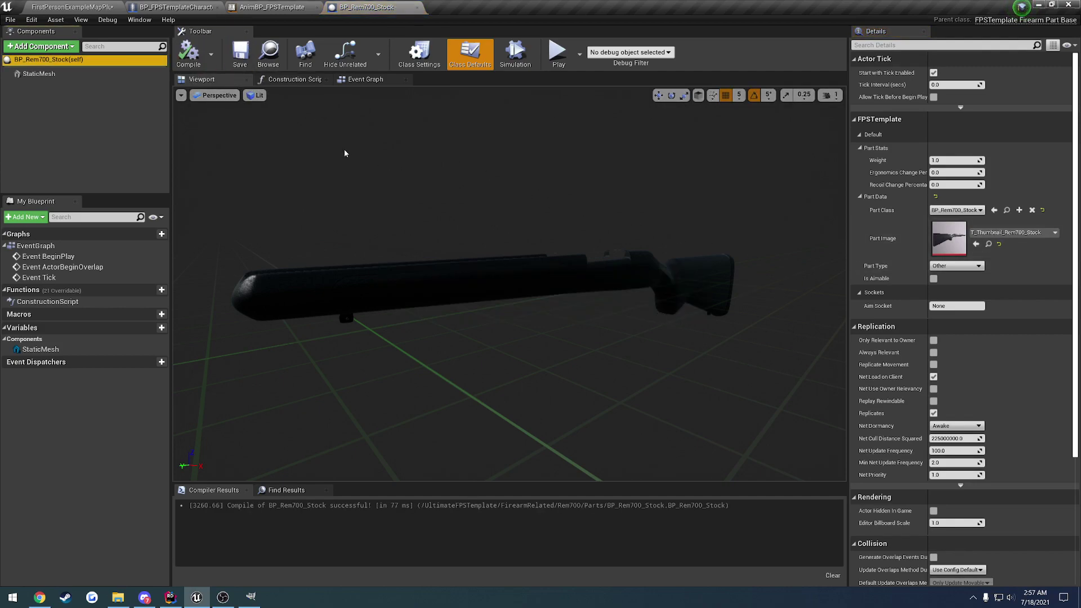
left_click(71, 7)
left_click(754, 41)
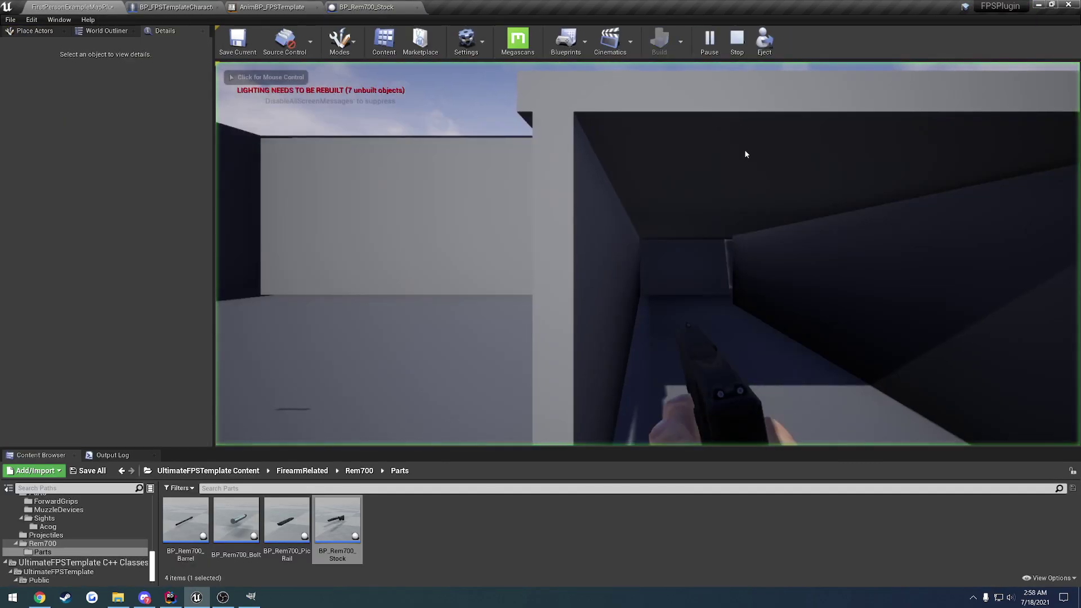
key("Escape")
Step: Set the firearm class spawned in BP_FPSTemplateCharacter's event graph to BP_Rem700, then compile and save the blueprint
left_click(186, 7)
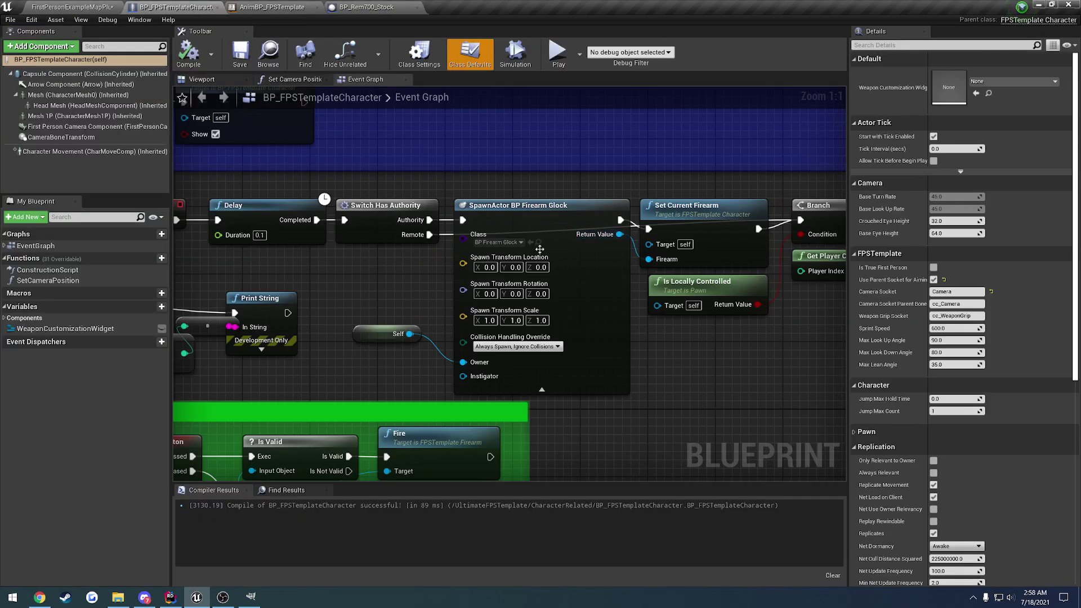
left_click(509, 242)
type("rem")
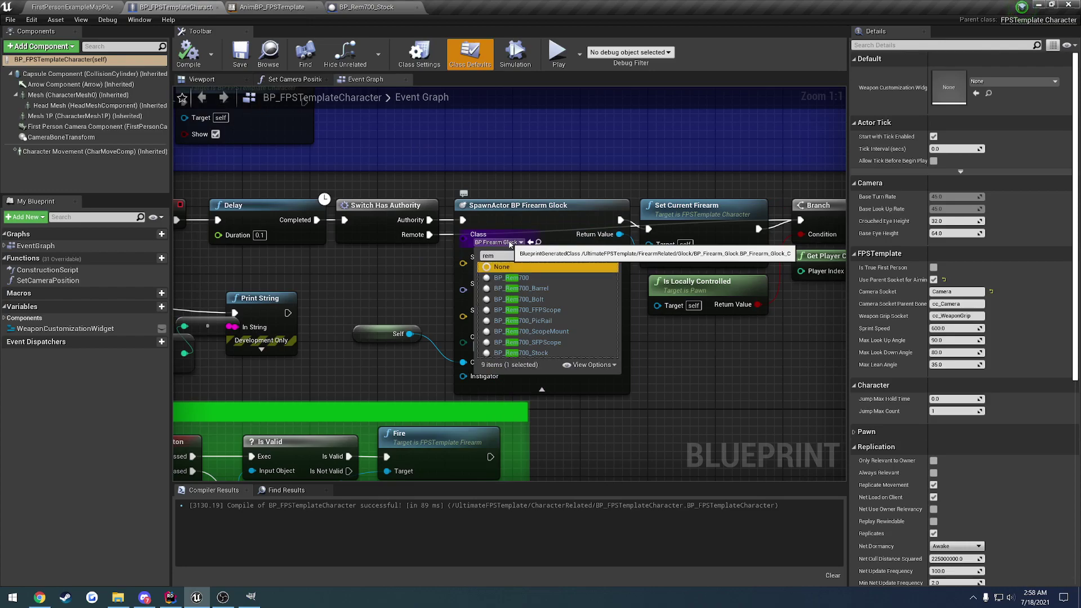
key("Down")
key("Return")
left_click(192, 54)
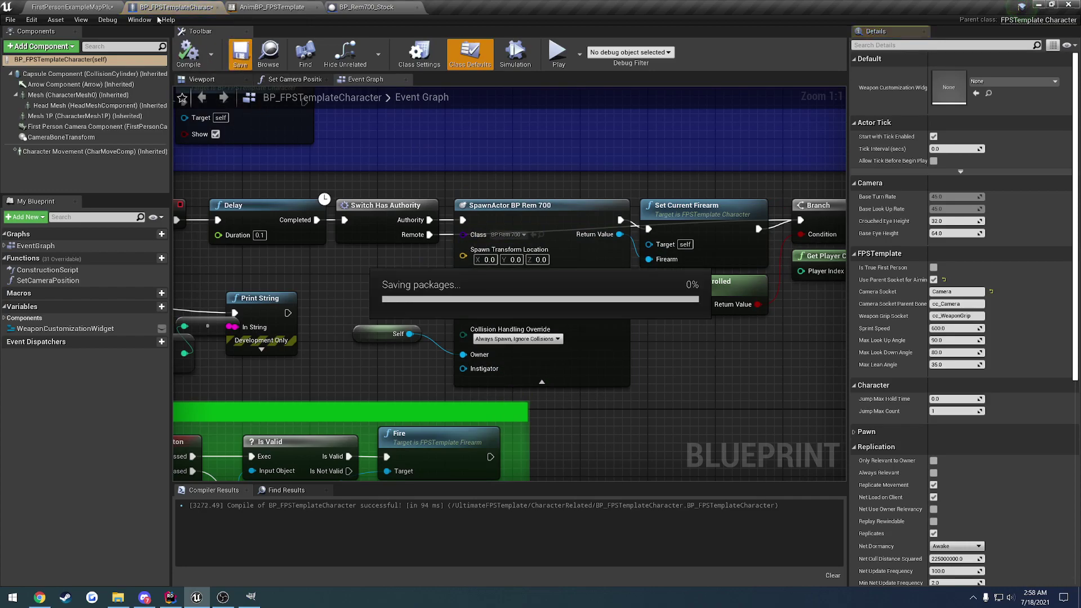
Step: Connect the Play A_Arms_Rem700_Idle pose to the SetEssentials layer's Base Pose in AnimBP_FPSTemplate's AnimGraph
left_click(272, 6)
left_click_drag(597, 175, 664, 293)
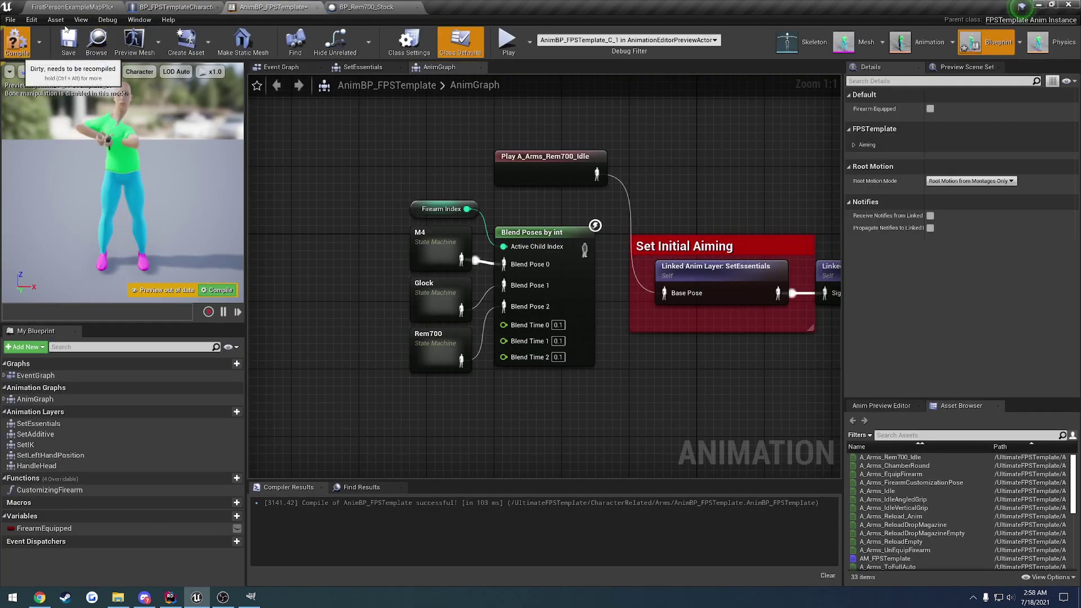
Step: Play-test the map full screen, check the stock's part options in weapon customization, and end the play session
left_click(71, 7)
left_click(753, 43)
left_click(738, 138)
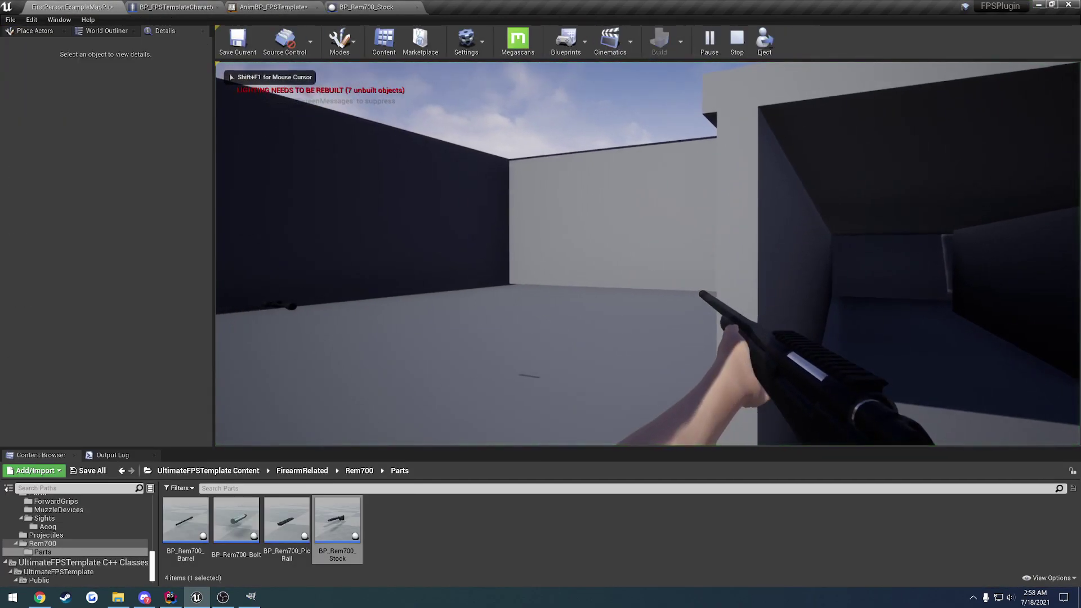
key("F11")
key("t")
left_click(841, 449)
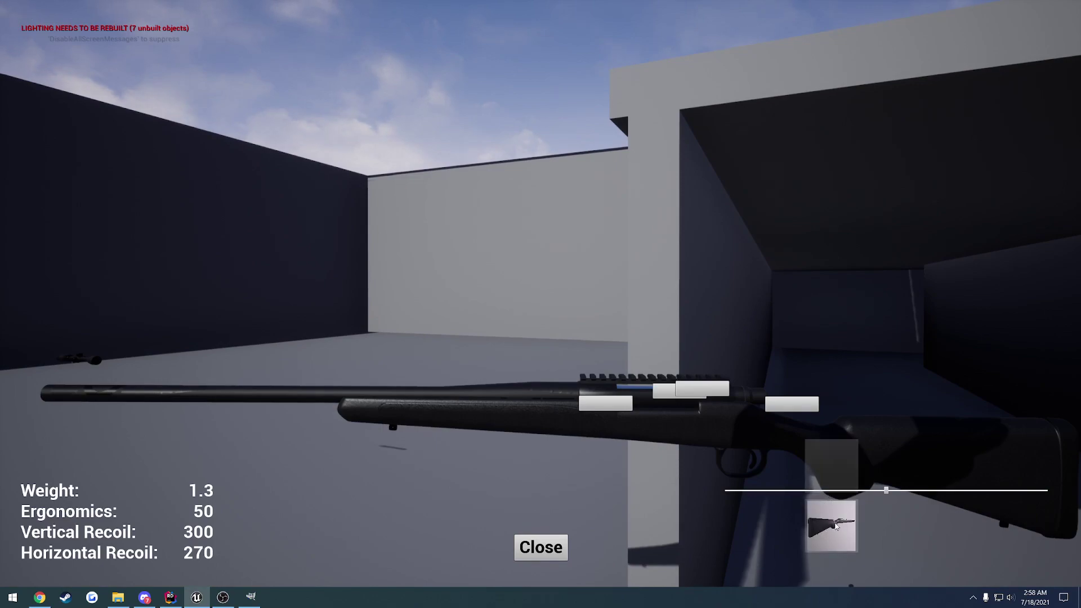
left_click(561, 557)
key("F11")
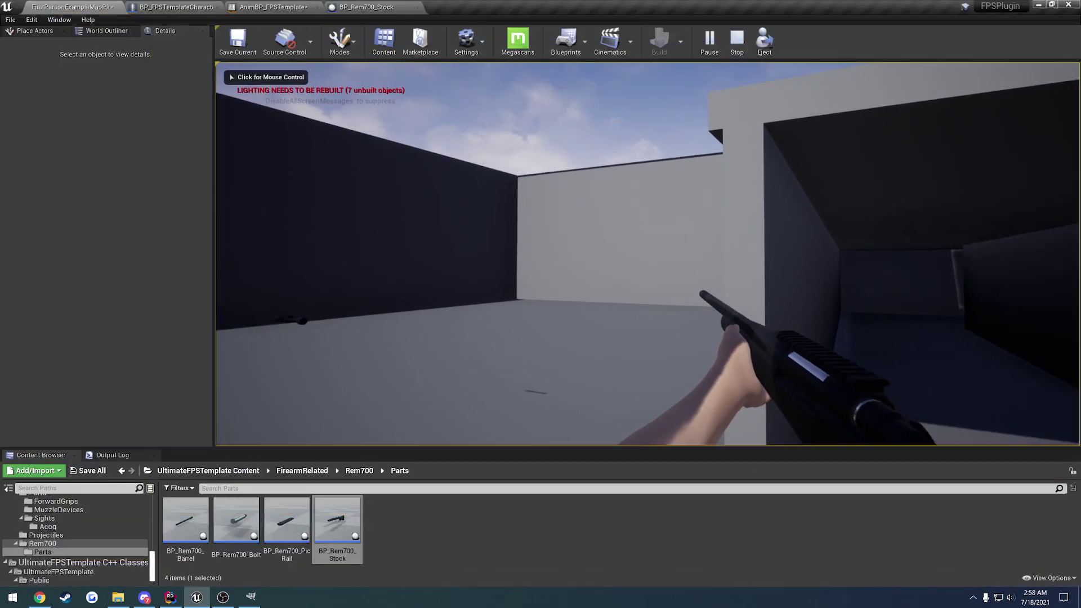
key("Escape")
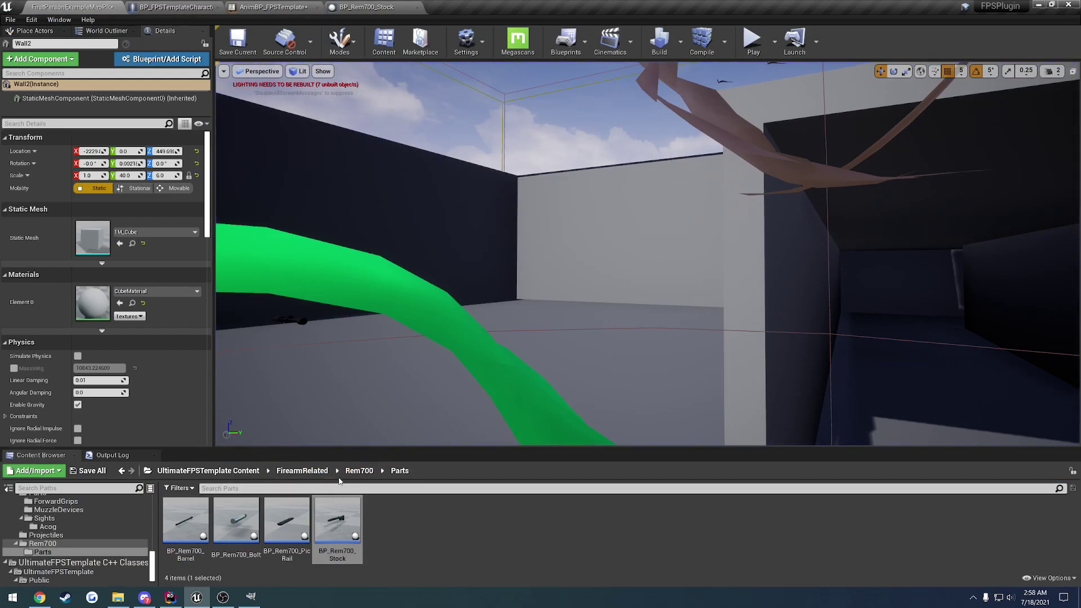
Step: Open BP_Rem700 from the Rem700 folder and inspect its FPSTemplate_Part stock component up close in the viewport
left_click(318, 469)
double_click(389, 518)
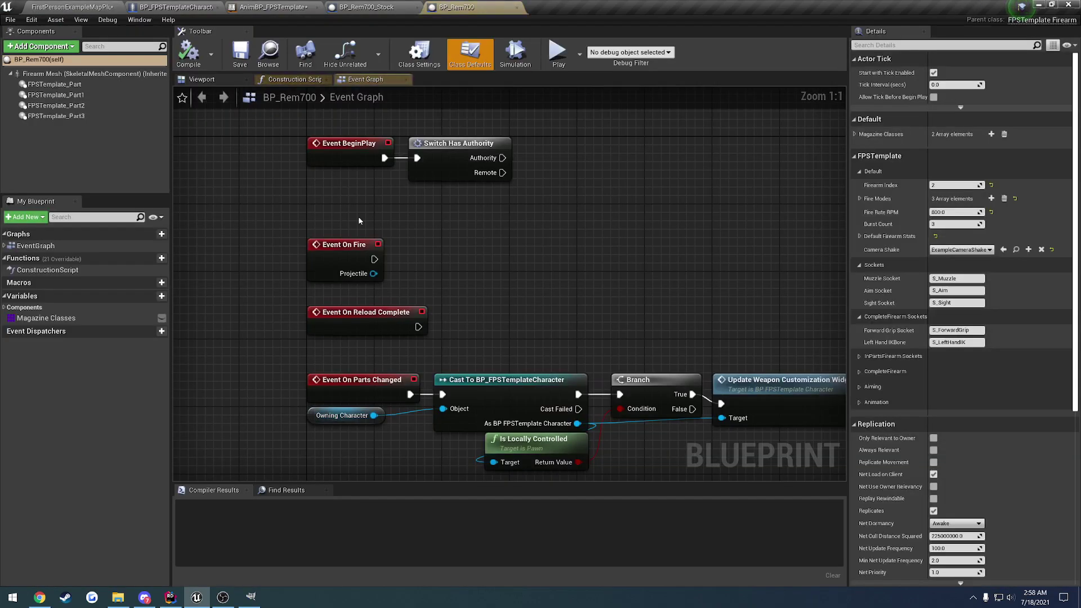
left_click(224, 81)
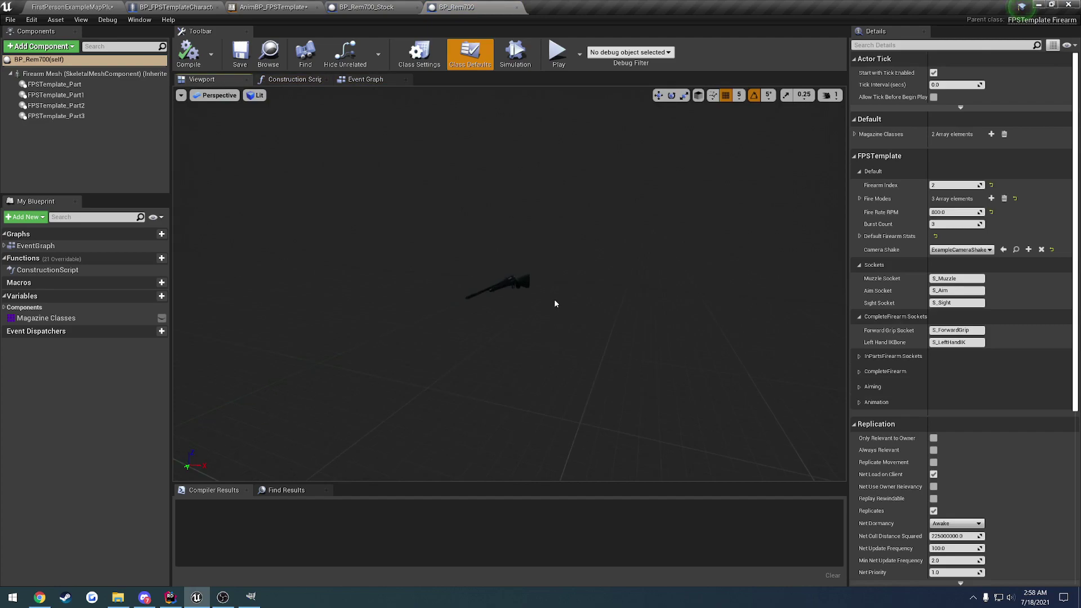
left_click(54, 84)
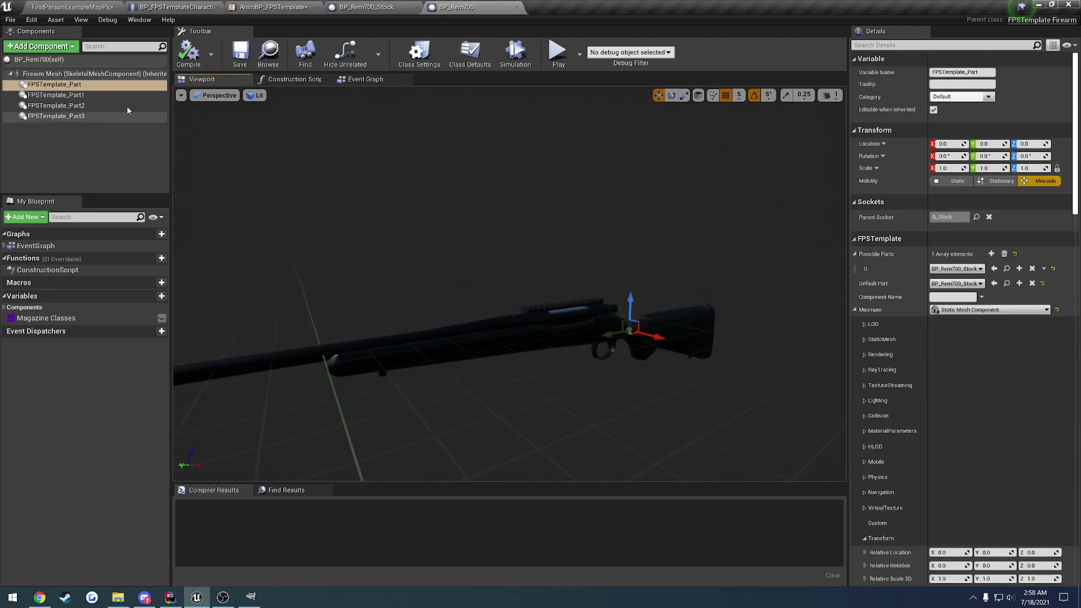
key("d")
key("w")
right_click_drag(412, 195, 360, 193)
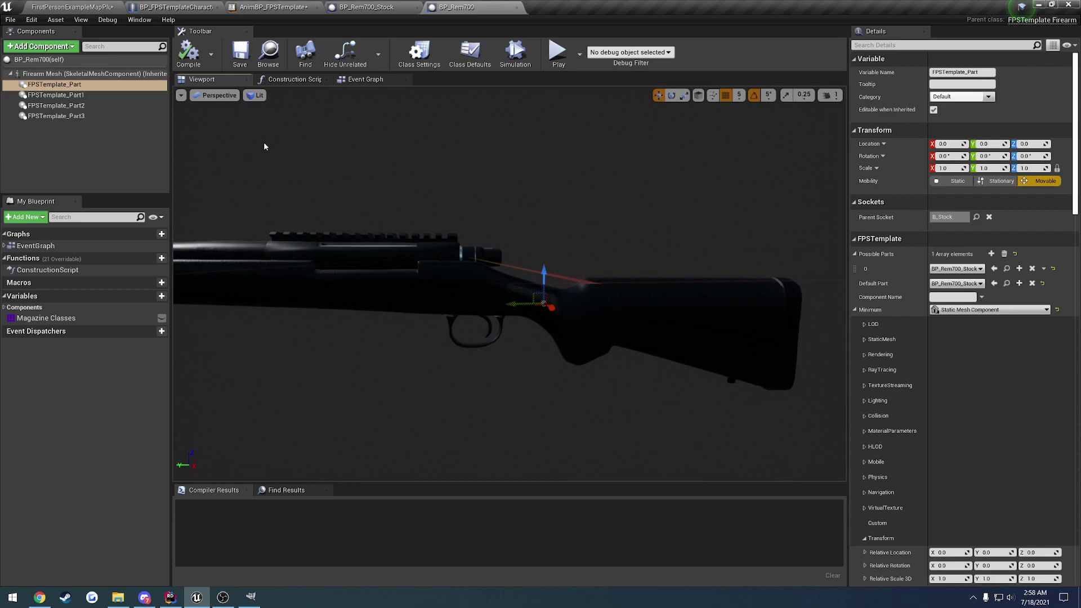
Step: Search the addable components of BP_Rem700 for fps and dismiss the list without adding one
left_click(66, 47)
type("fps")
left_click(80, 145)
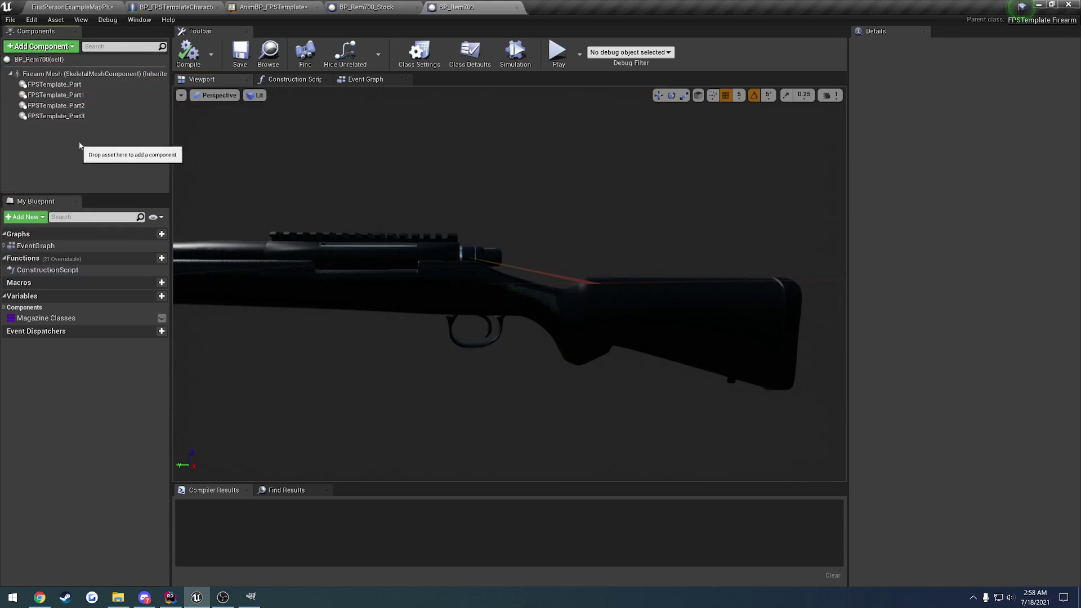
Step: Examine the Minimum, Maximum and Preview Mesh settings of the FPSTemplate_Part component
left_click(110, 84)
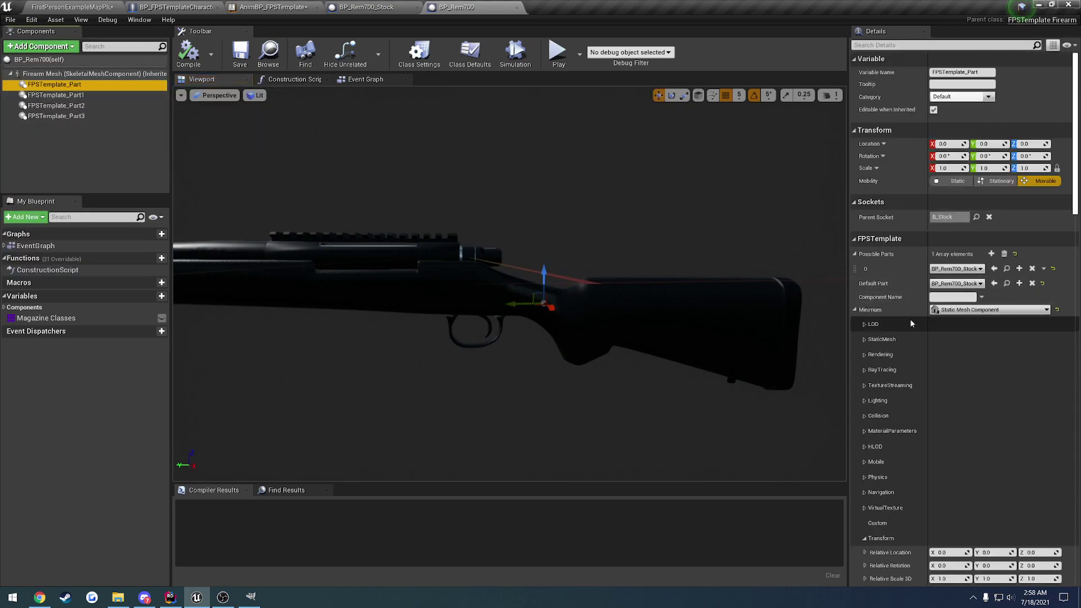
left_click(855, 310)
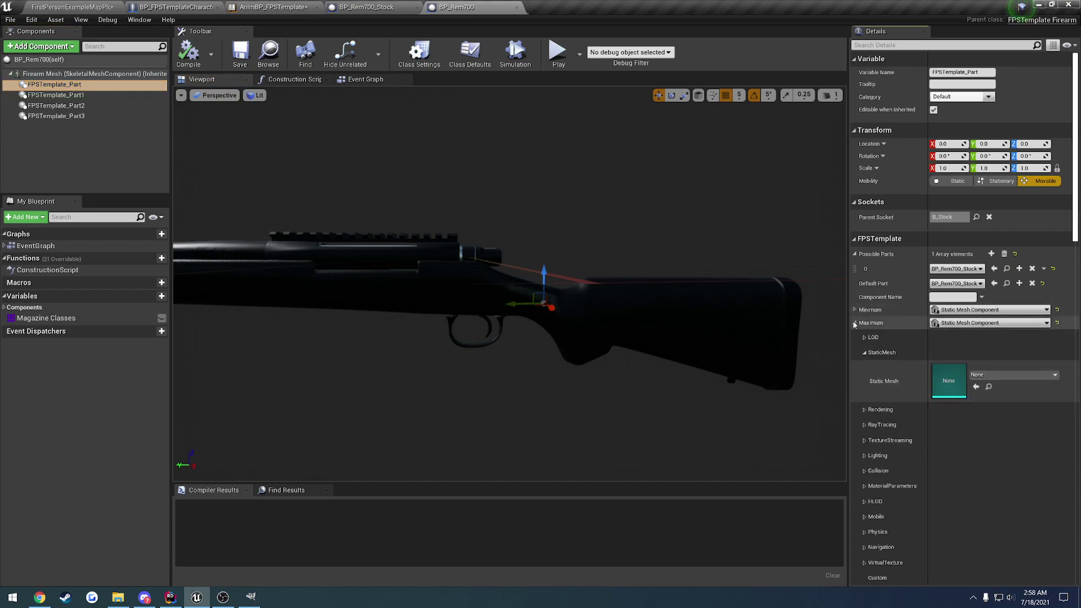
left_click(854, 323)
left_click(854, 323)
left_click(855, 323)
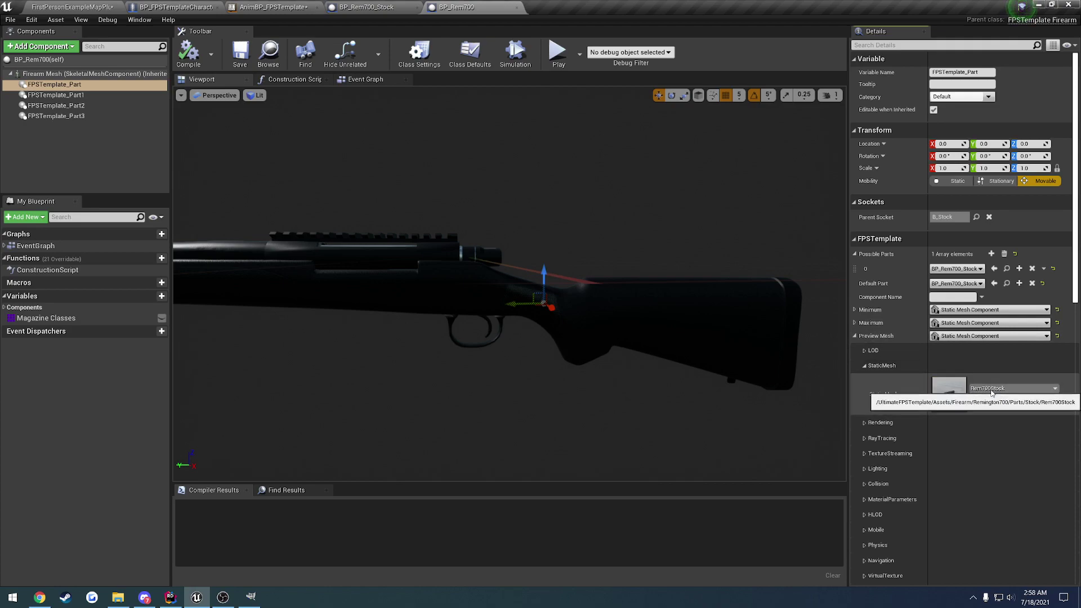
Step: Try moving the FPSTemplate_Part component along the rifle in the viewport and undo the move
left_click_drag(524, 304, 651, 298)
key("ctrl+z")
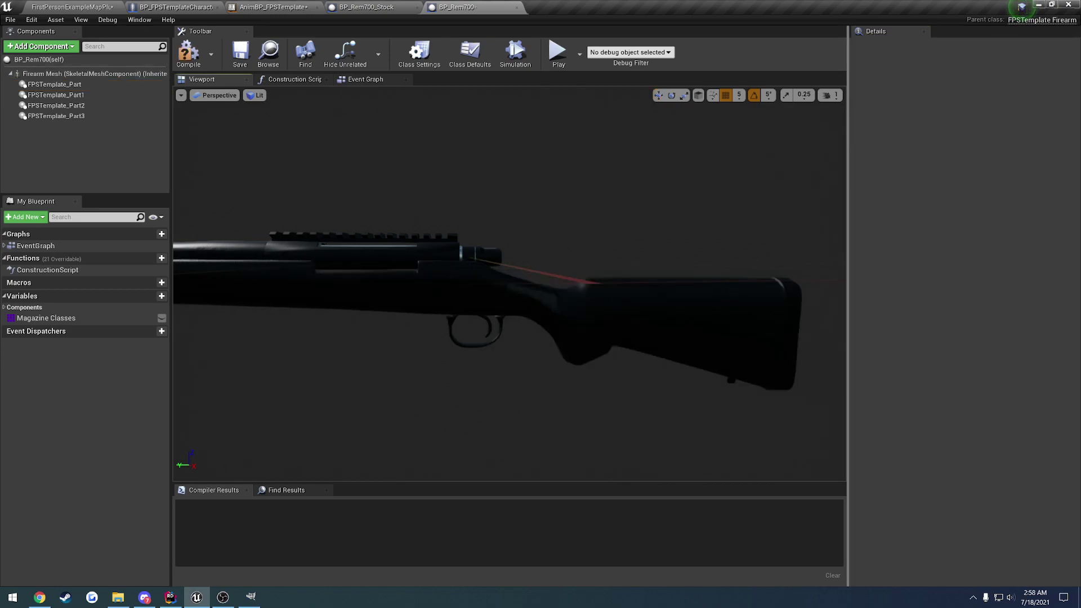
Step: Review the class choices for FPSTemplate_Part's first possible part and compare them with the BP_Rem700_Stock blueprint
double_click(54, 84)
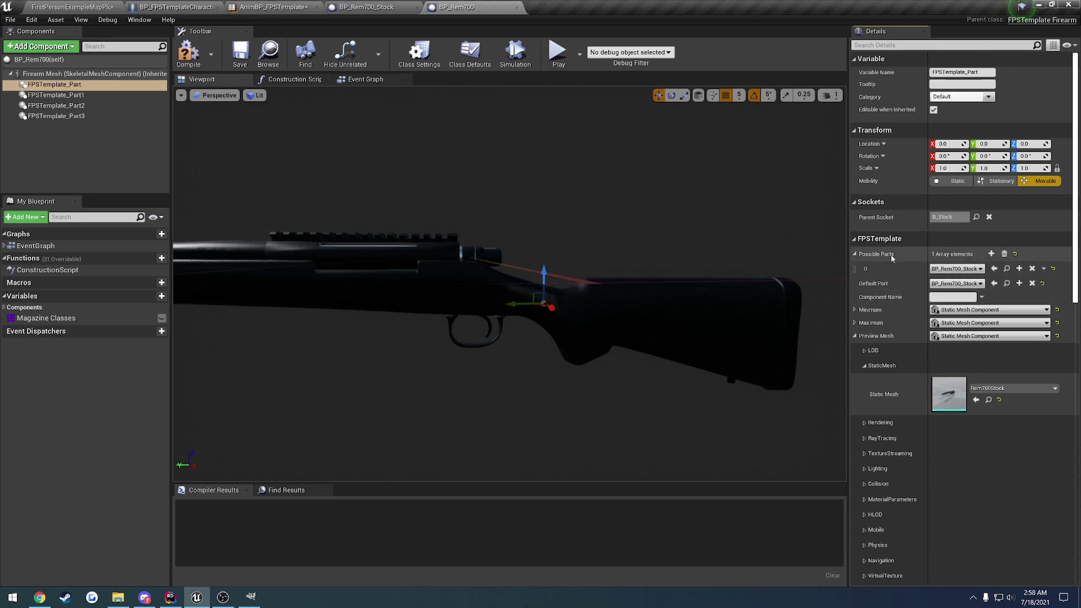
left_click(960, 268)
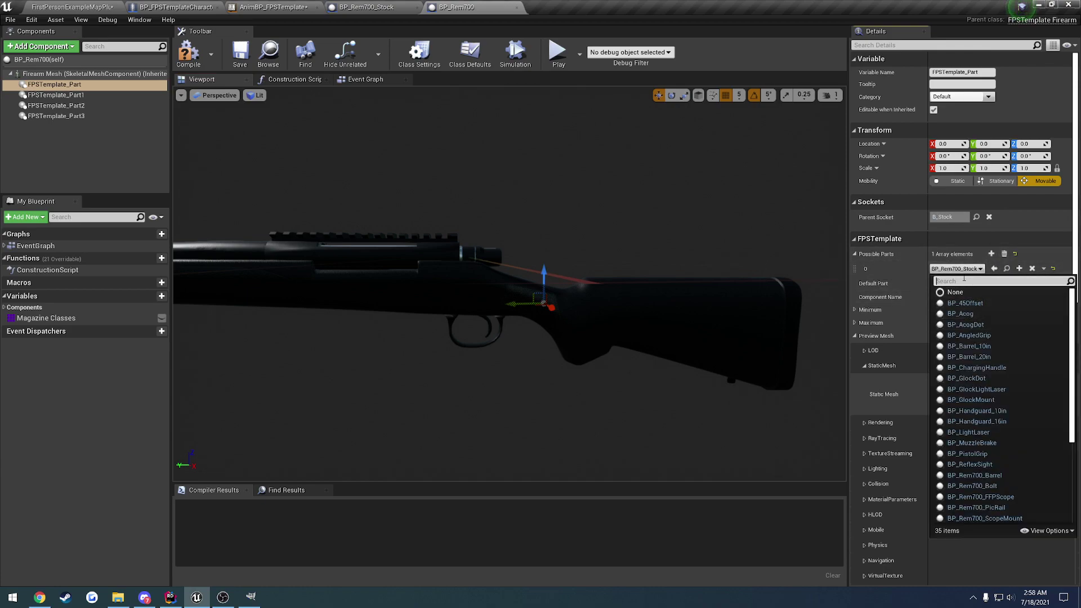
left_click(360, 8)
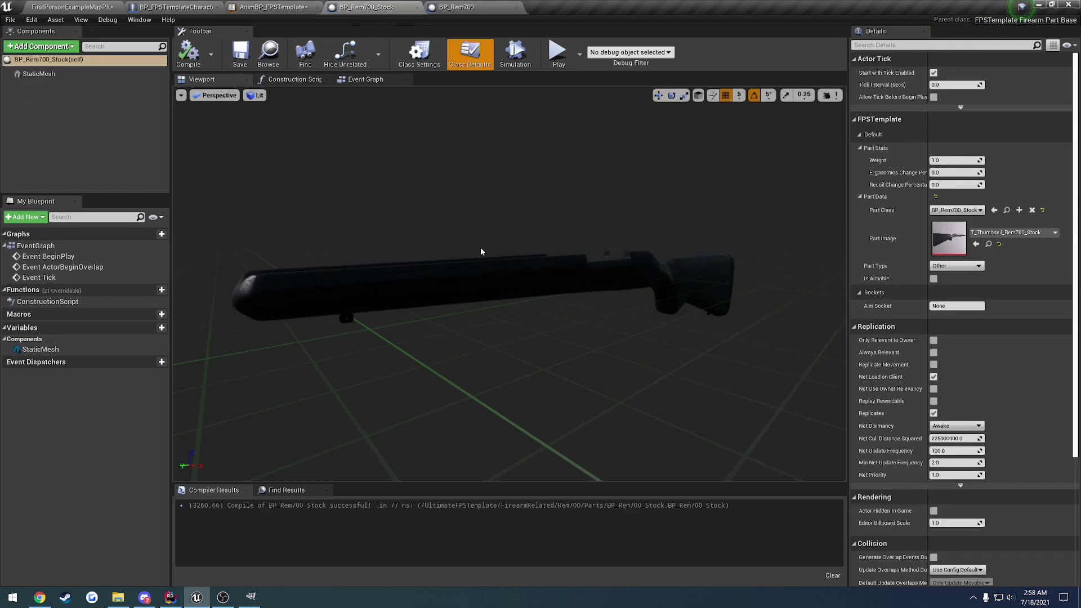
left_click(461, 7)
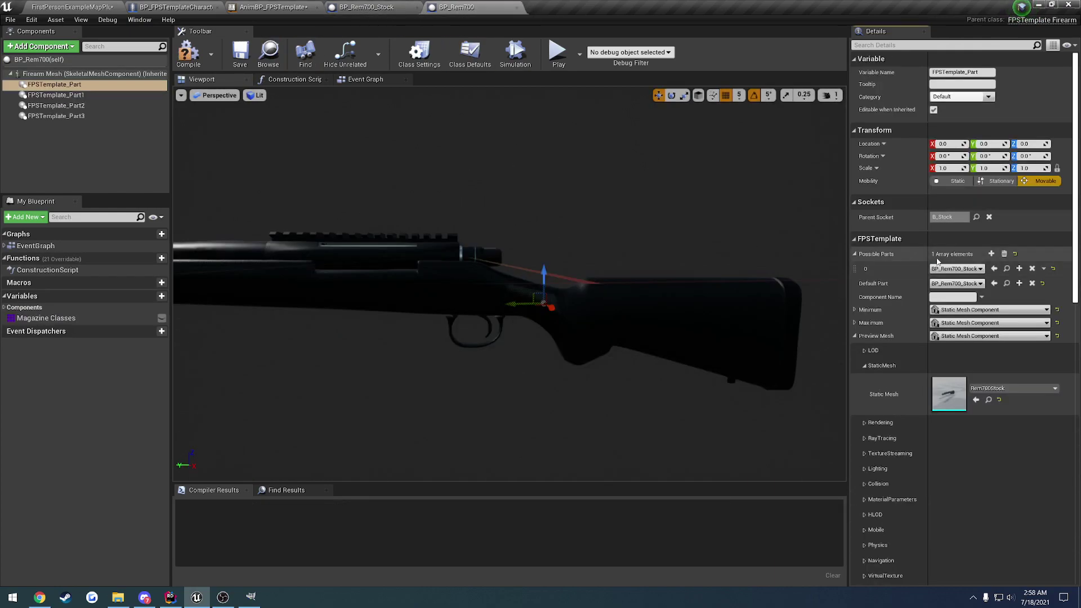
Step: Compile BP_Rem700 and save all changed assets from the FirstPersonExampleMap level
left_click(188, 55)
left_click(72, 7)
left_click(10, 20)
left_click(64, 113)
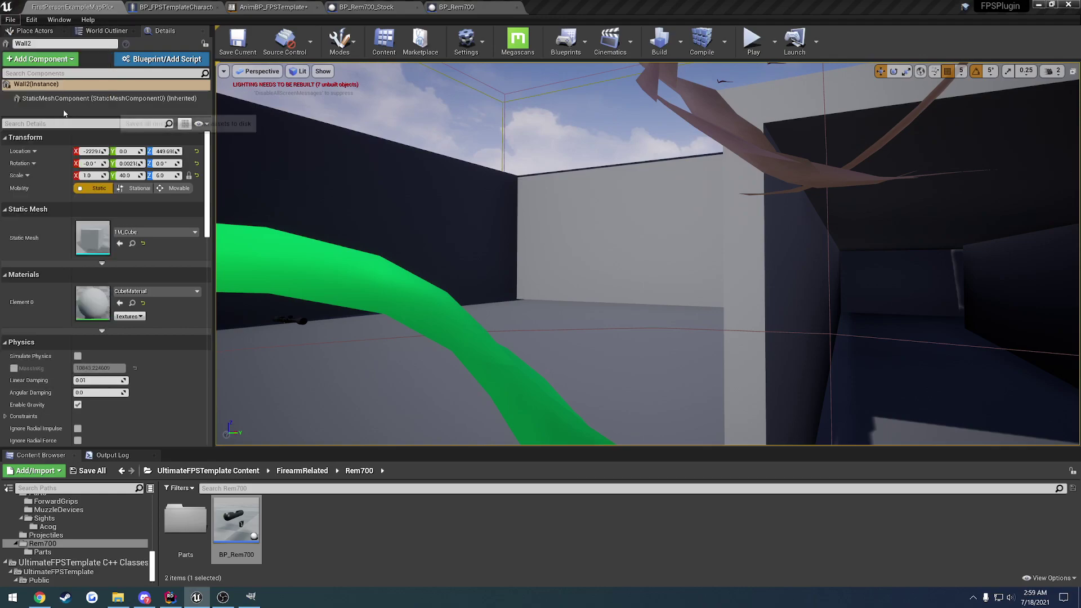
Step: Play the level full screen after briefly ejecting from and repossessing the character
left_click(753, 42)
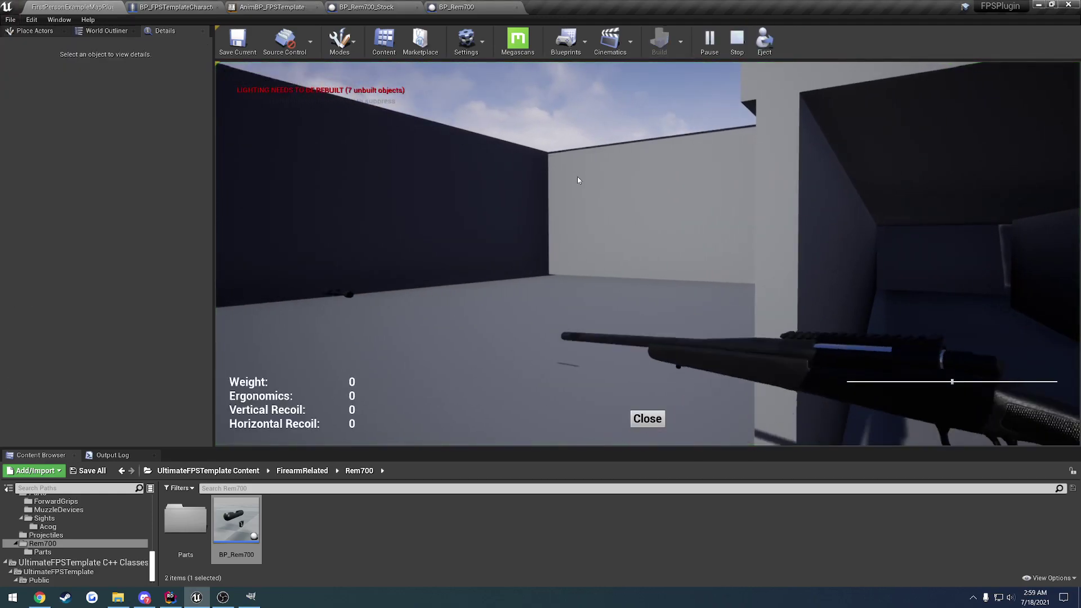
left_click(763, 41)
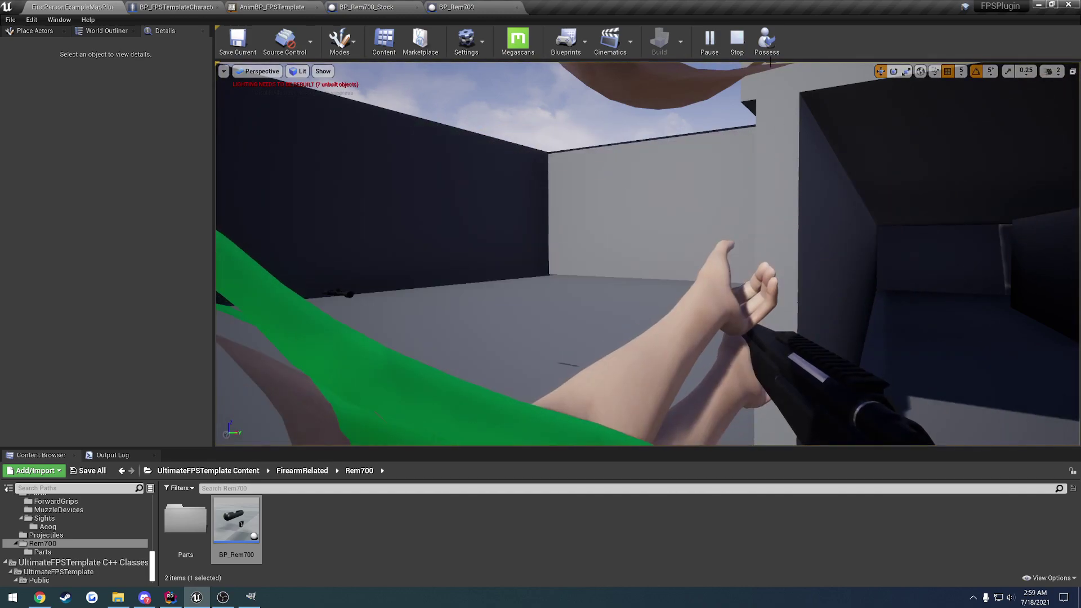
left_click(767, 40)
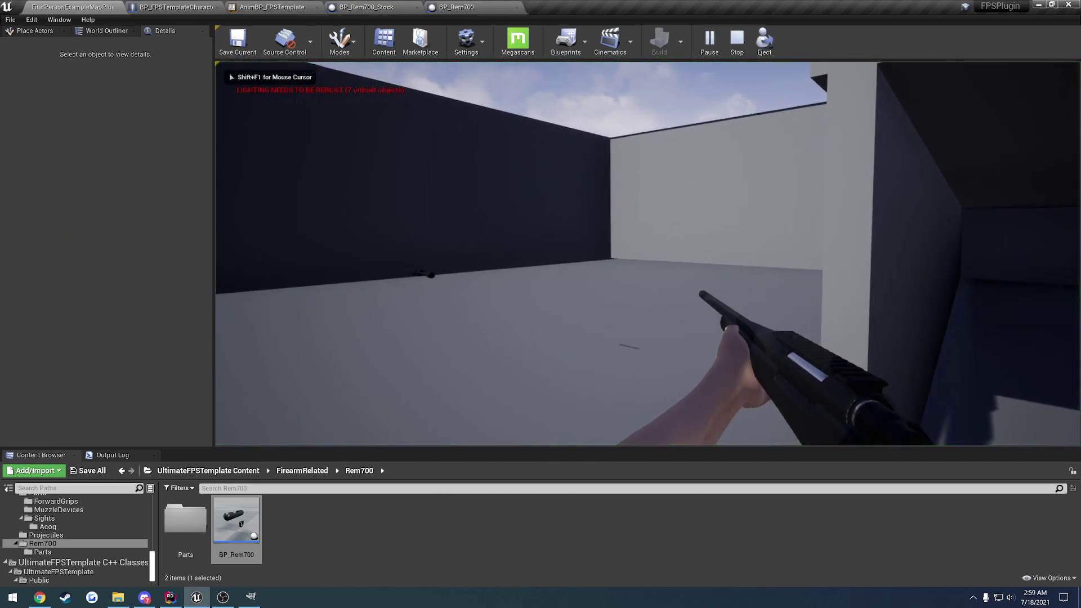
key("F11")
Step: Mount the reflex sight on the rifle's rail in weapon customization and return to play to aim through it
key("i")
left_click(712, 405)
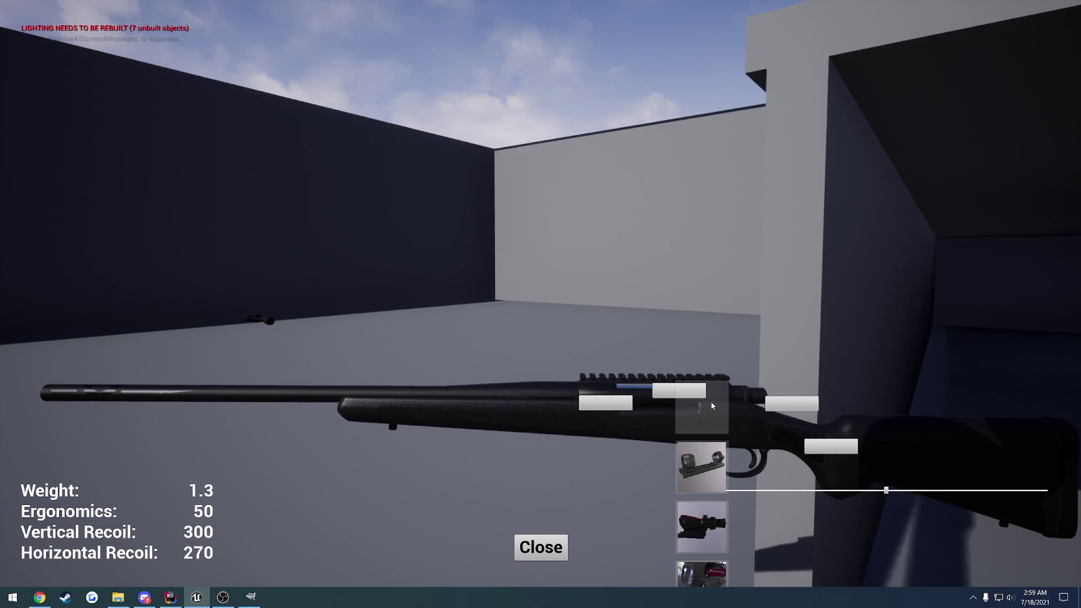
left_click(718, 554)
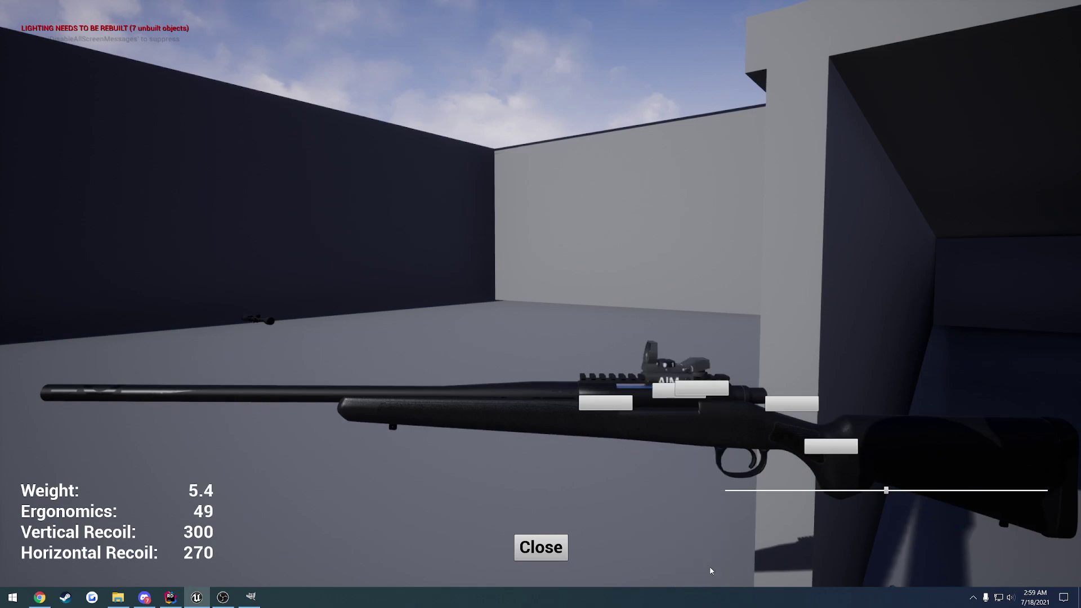
left_click(566, 545)
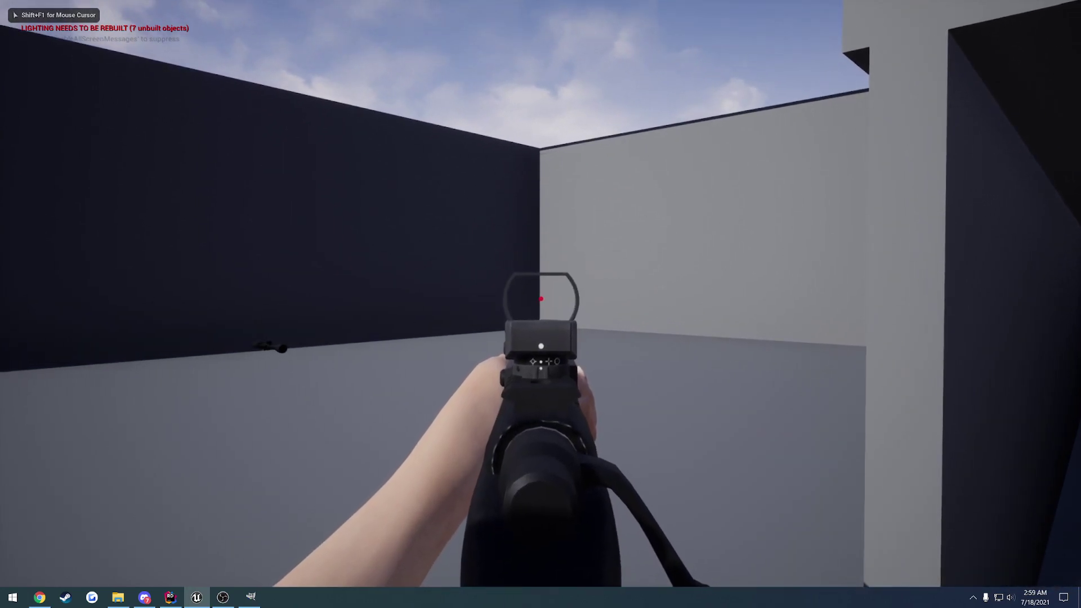
Step: Replace the rifle's reflex sight with the ACOG scope and return to play to aim through it
key("i")
left_click(702, 390)
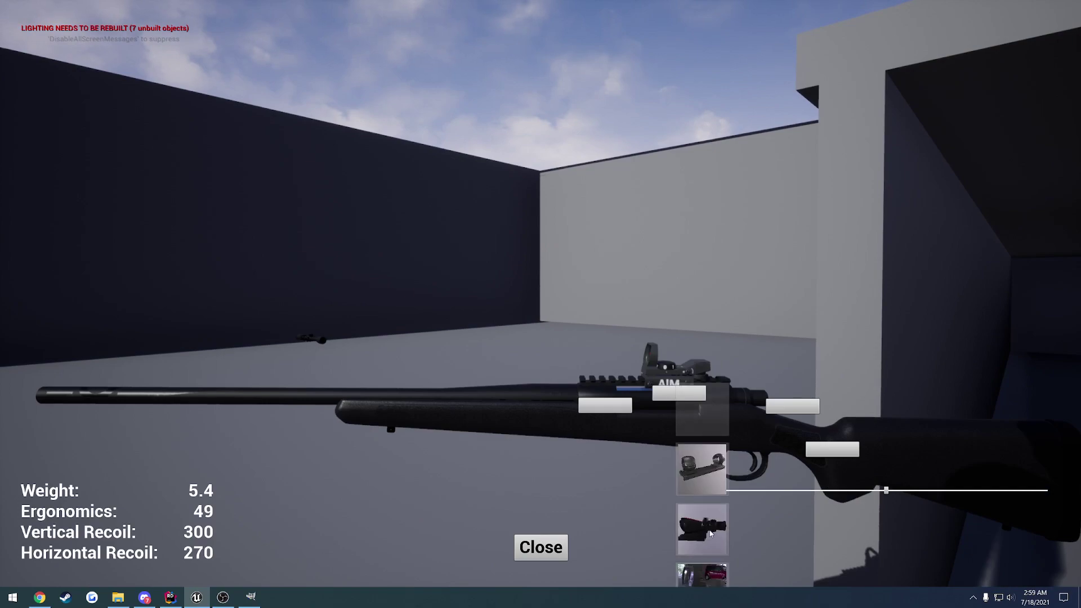
left_click(703, 528)
left_click(541, 548)
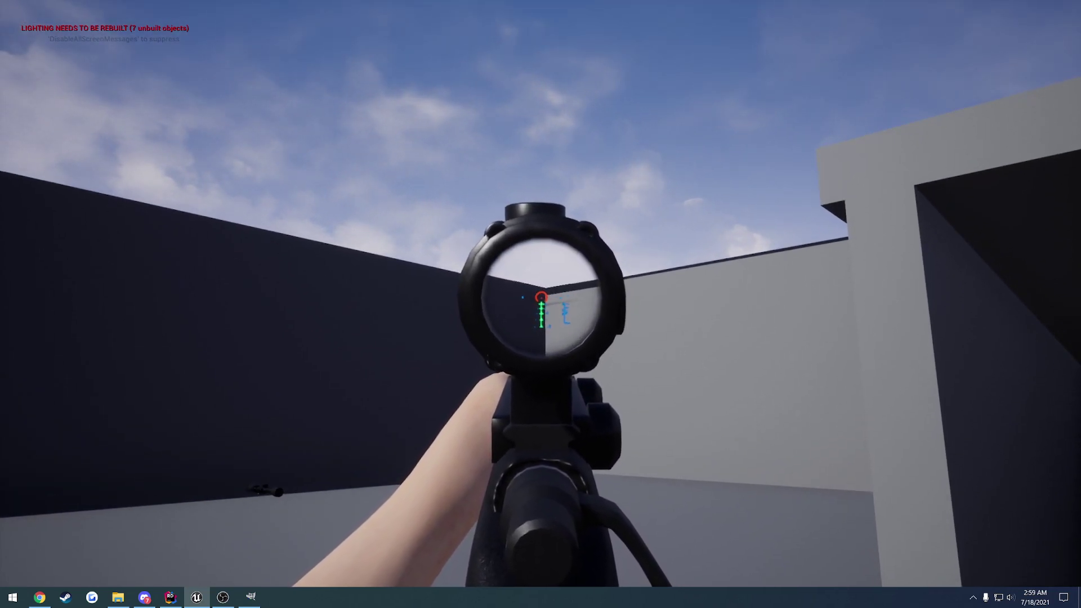
Step: Add the small dot sight on top of the ACOG scope and switch aiming between the two sights
key("Tab")
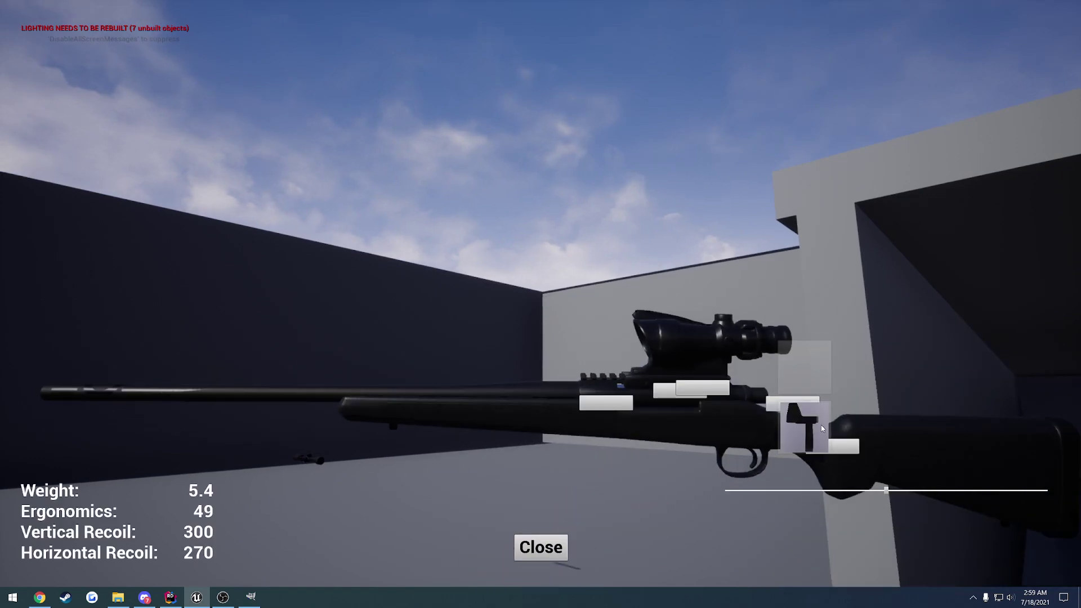
left_click_drag(821, 429, 797, 367)
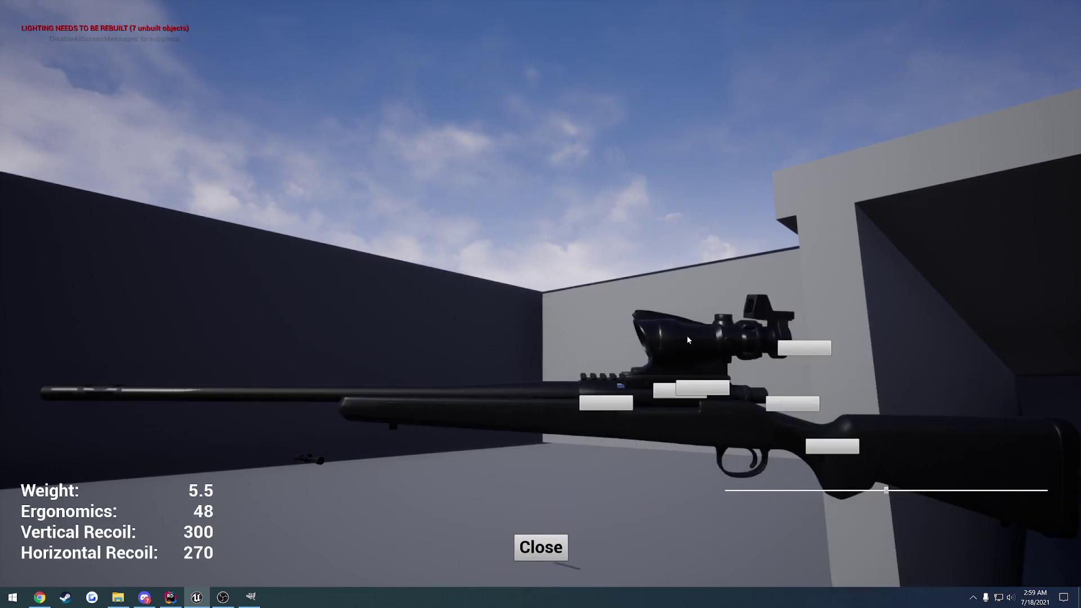
key("Tab")
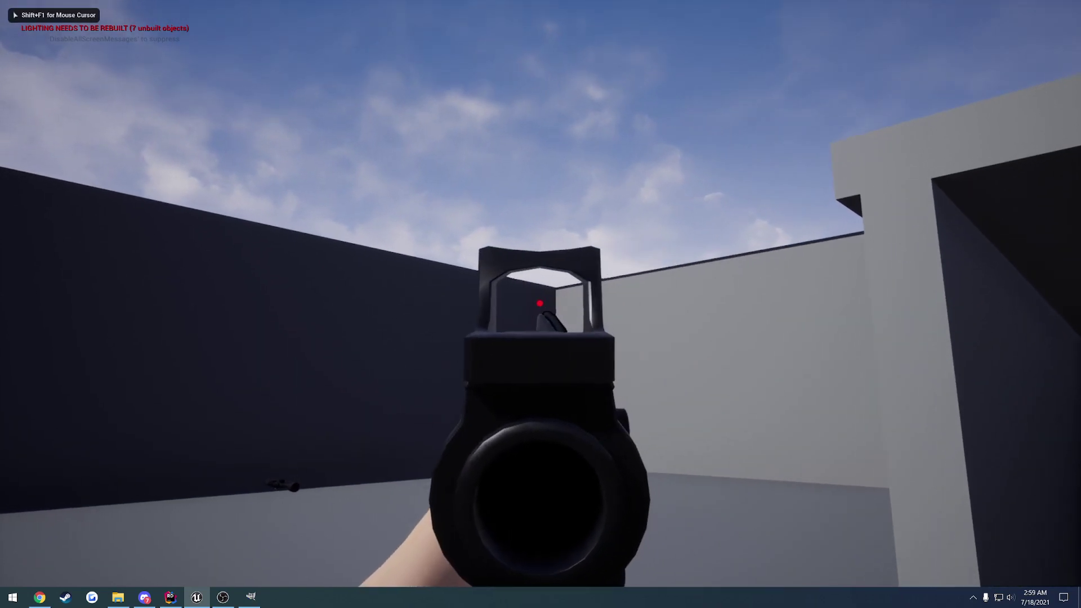
scroll(541, 304, "down", 1)
scroll(541, 304, "up", 1)
scroll(540, 304, "down", 1)
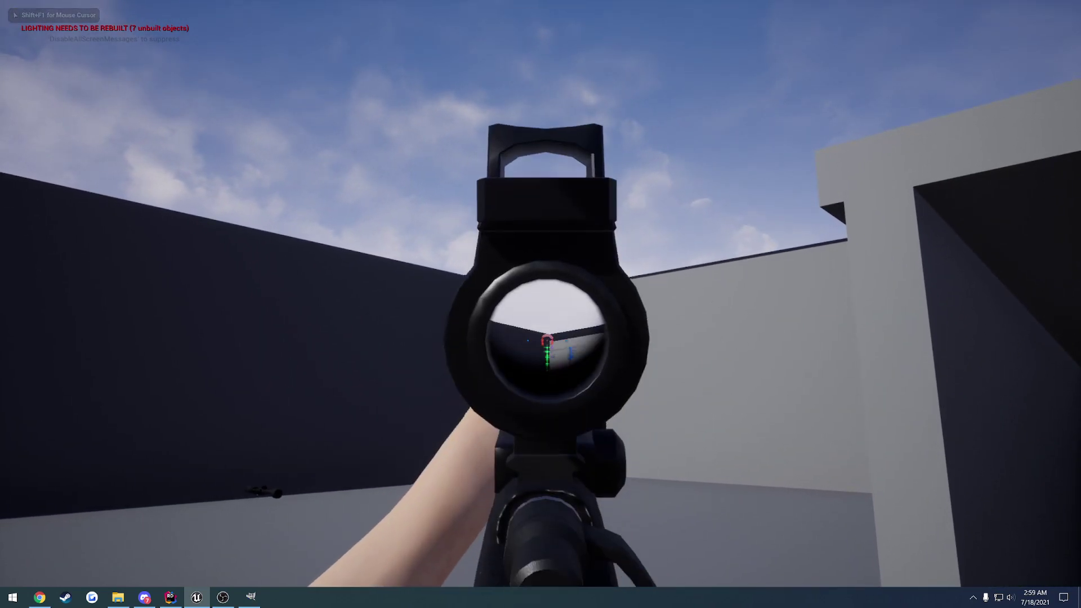
Step: Remove the dot sight from the ACOG scope and return to play
key("Tab")
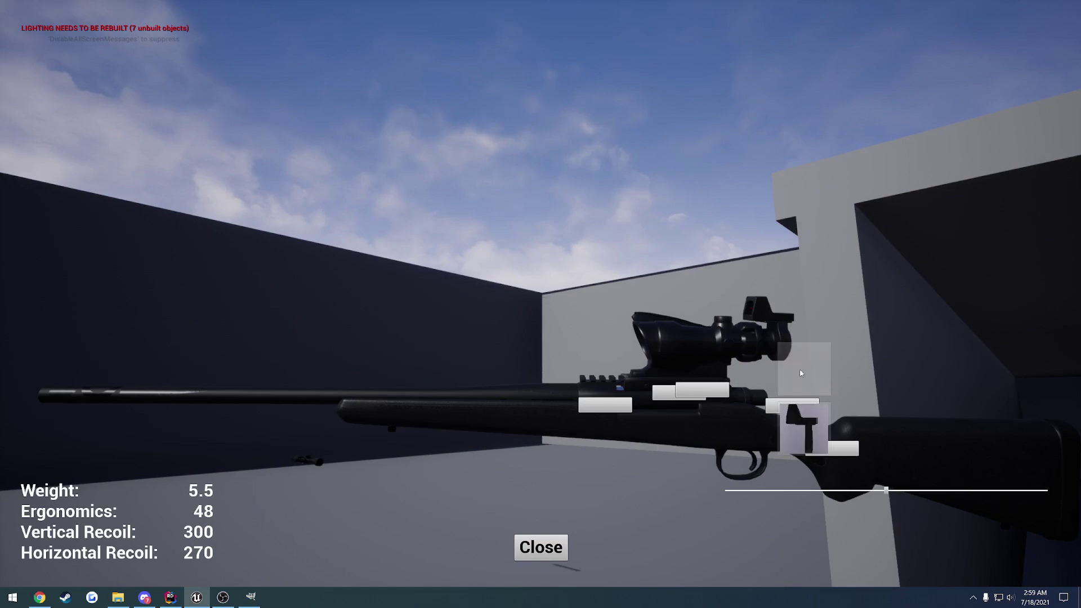
left_click(541, 548)
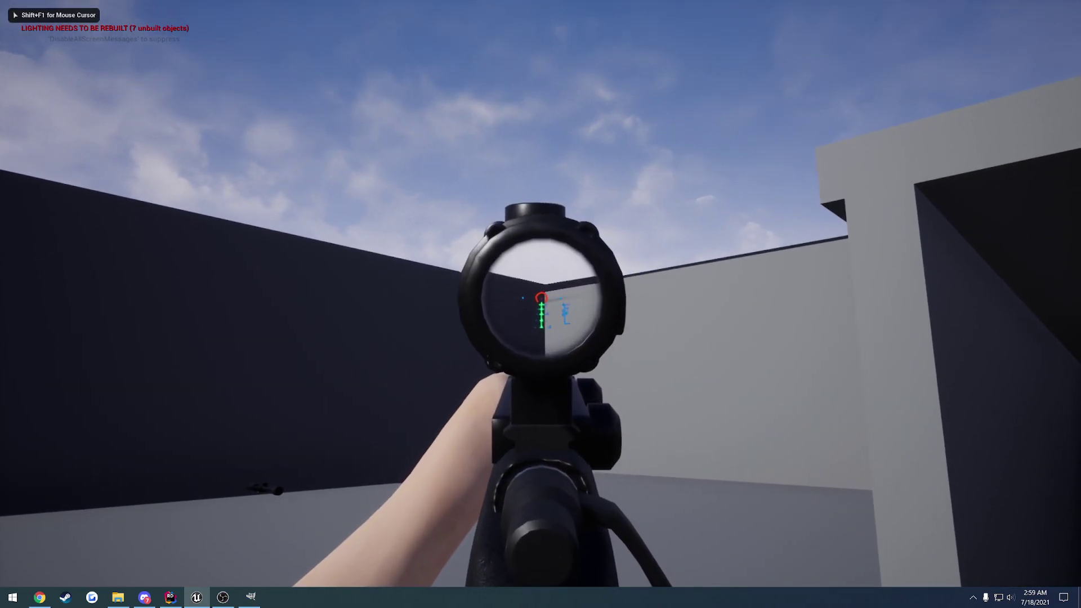
Step: Replace the ACOG scope on the rifle's rail with the ringed scope mount in weapon customization
key("Tab")
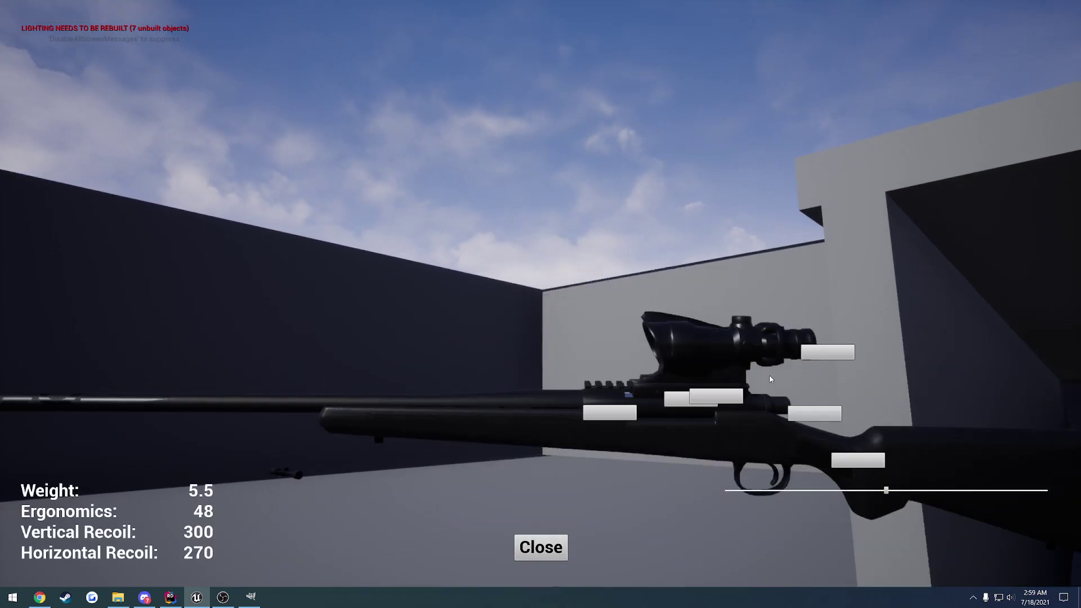
left_click(738, 398)
left_click(728, 480)
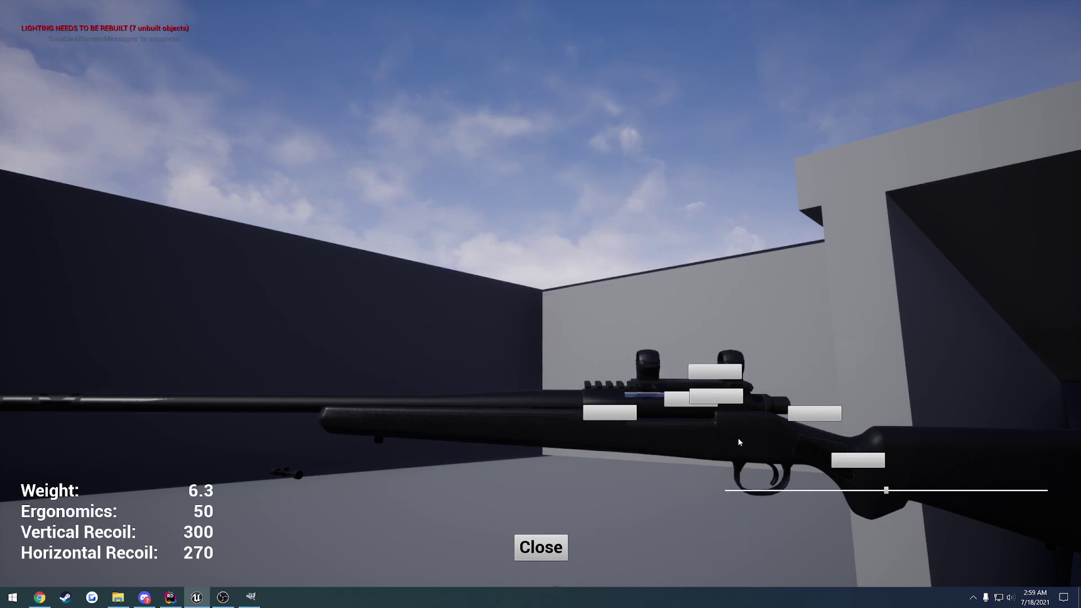
Step: Mount the long scope in the rifle's ringed mount and return to play to aim through it
left_click(733, 385)
left_click(726, 469)
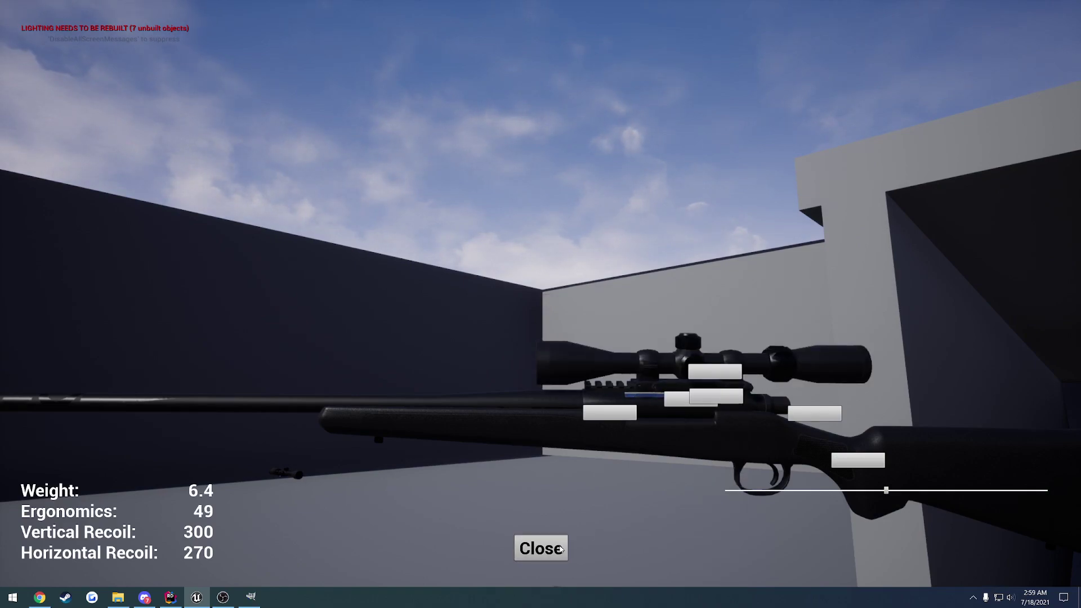
left_click(540, 549)
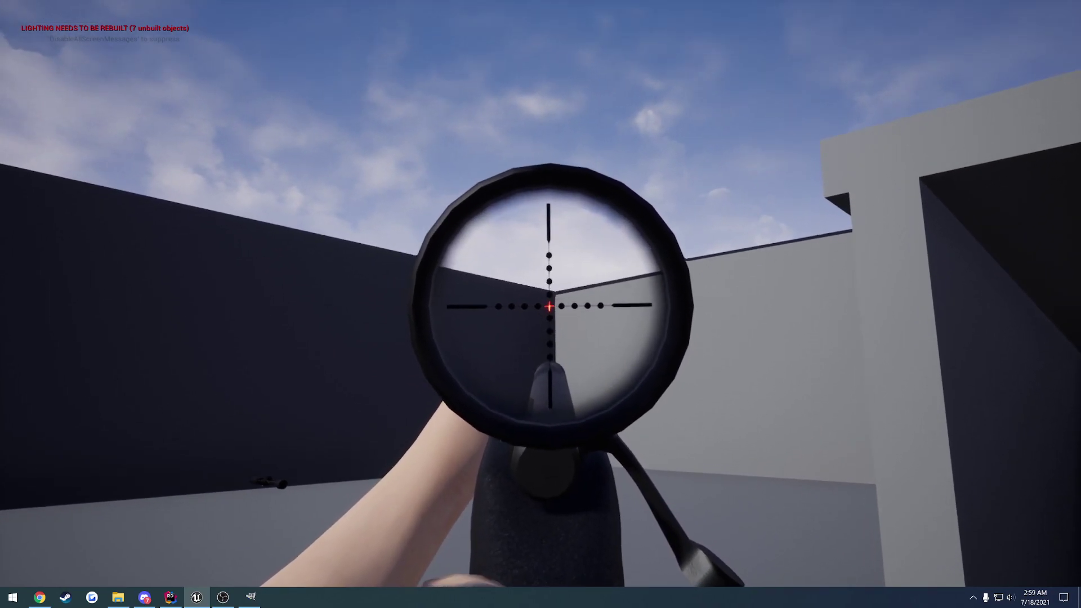
Step: Reopen weapon customization to check the scope slot options and return to play to aim through the mounted scope
key("Tab")
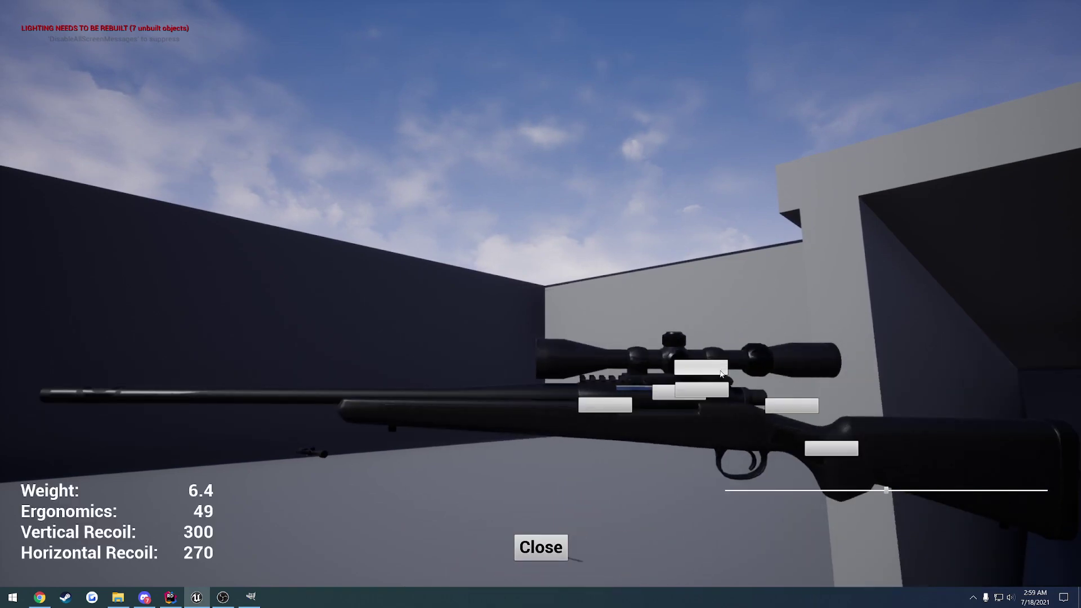
left_click(721, 373)
left_click(699, 507)
left_click(541, 548)
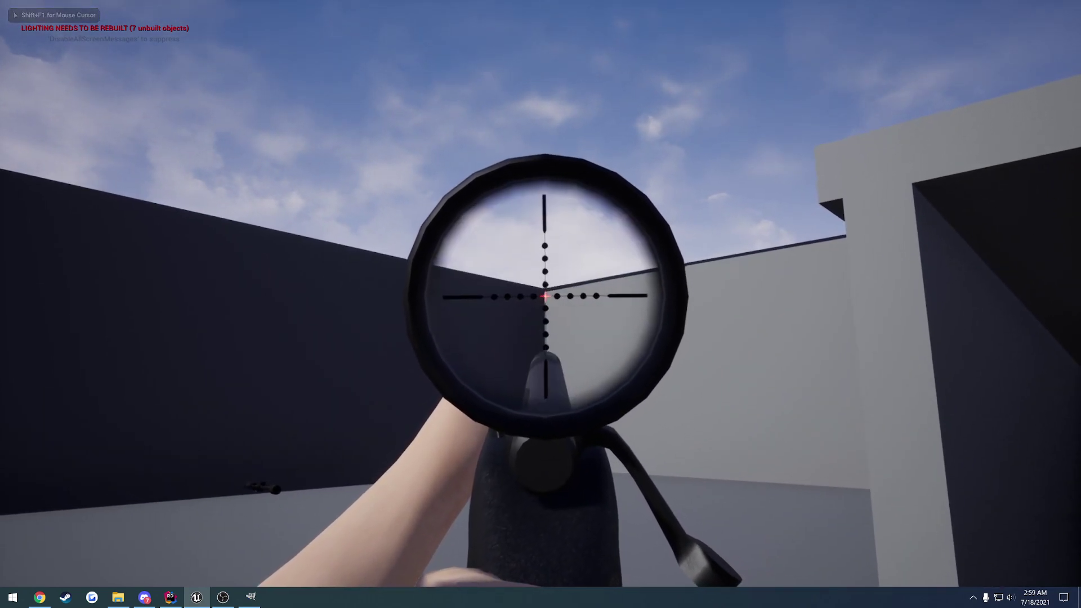
key("i")
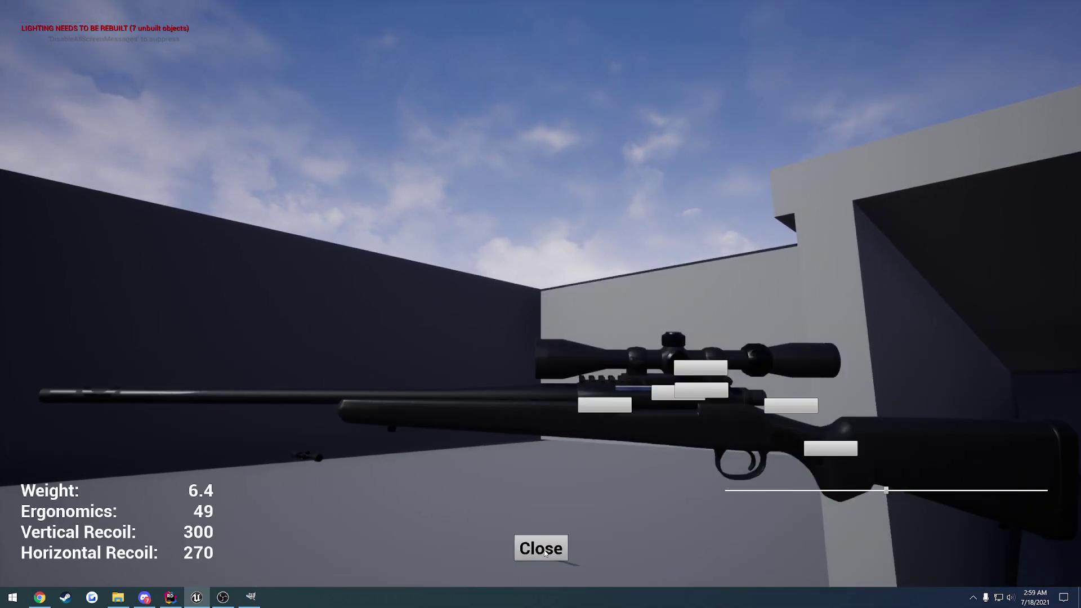
left_click(544, 550)
Step: Stop the play session and restore the full editor layout with the level viewport overlooking the character and tunnel
key("Escape")
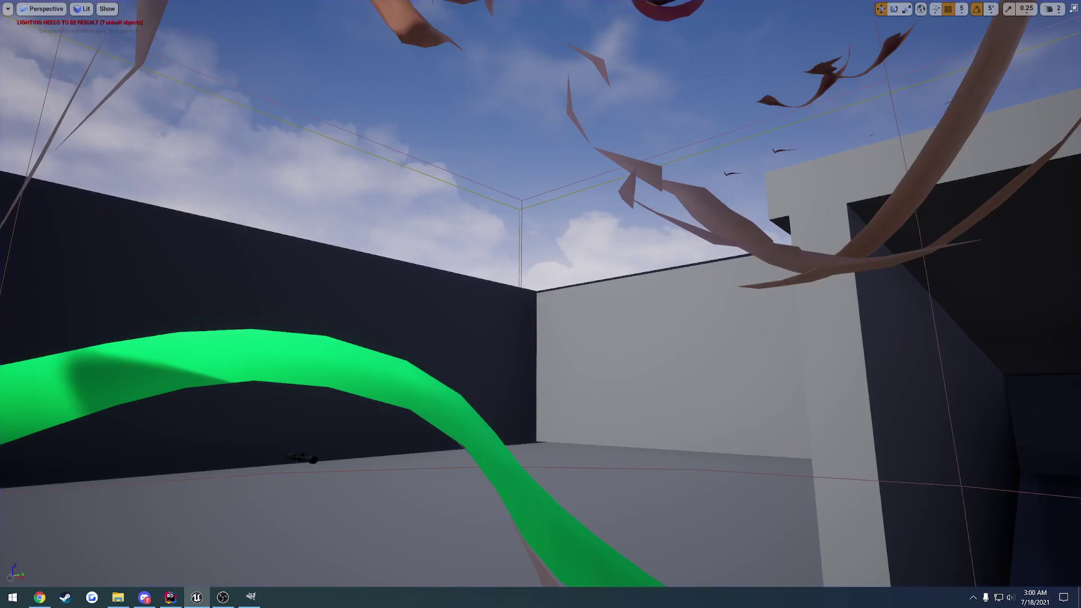
key("F11")
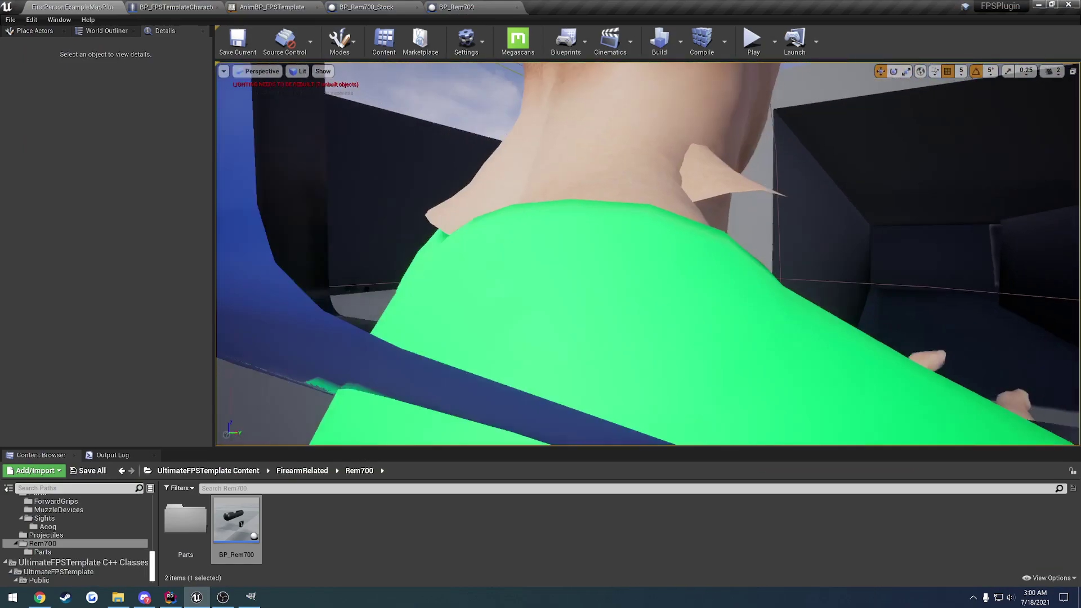
key("s")
right_click_drag(647, 254, 713, 299)
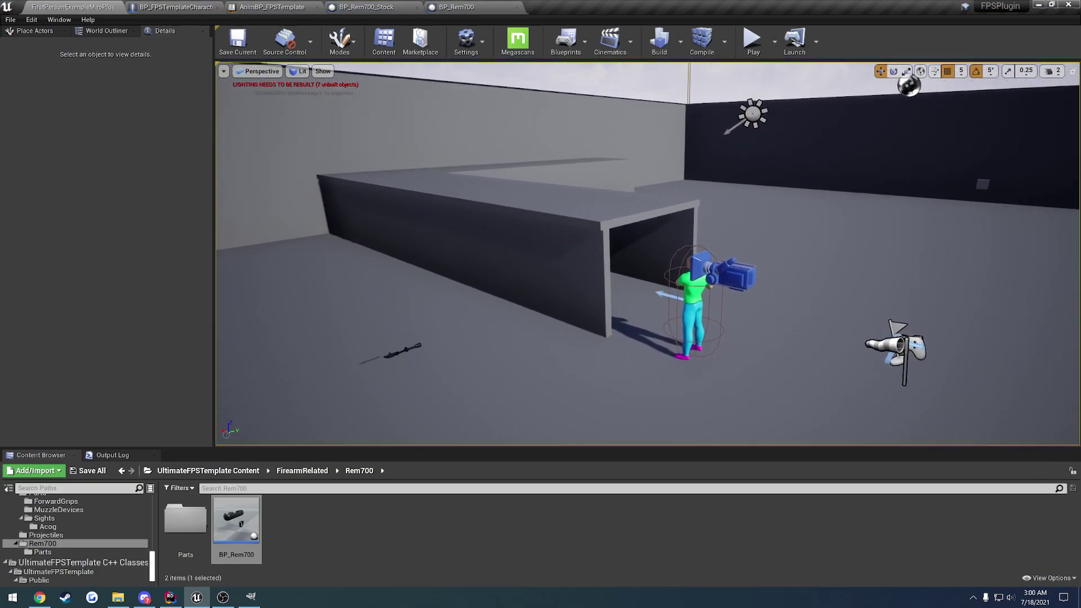
right_click_drag(625, 309, 605, 262)
key("q")
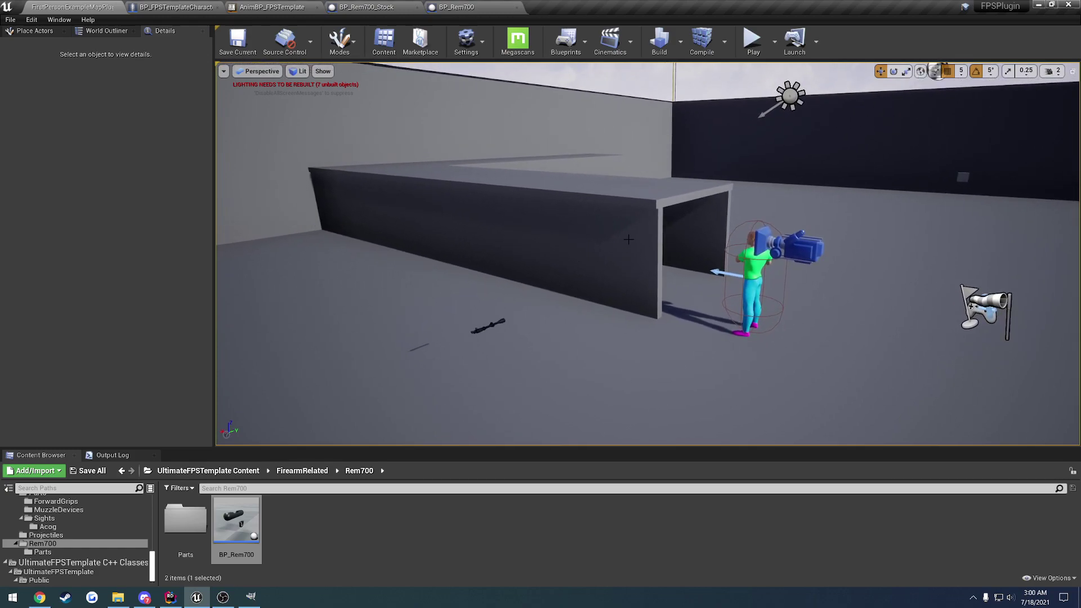
right_click_drag(628, 239, 593, 244)
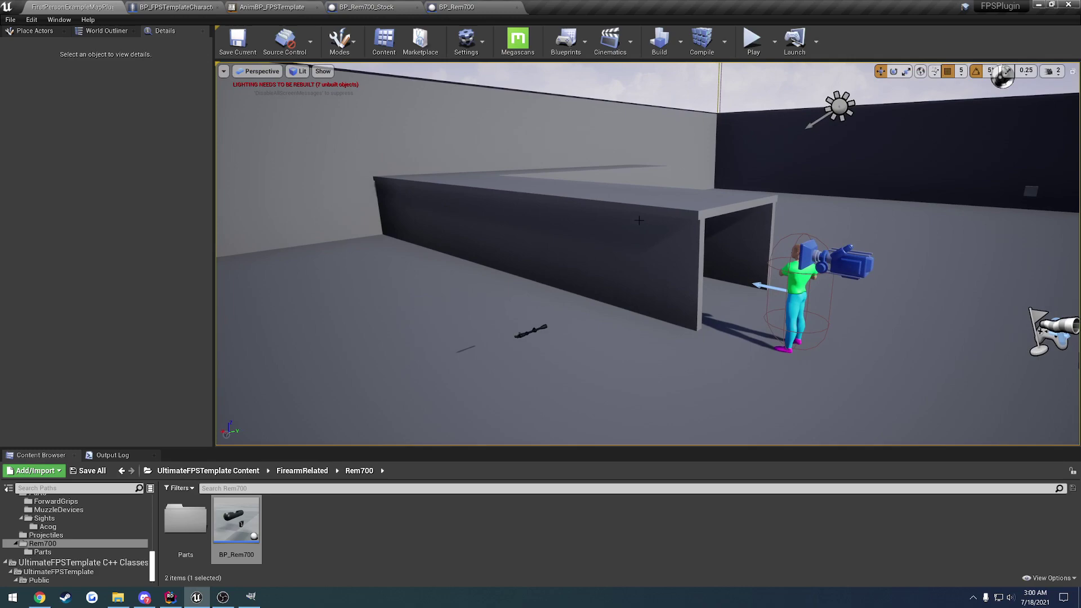